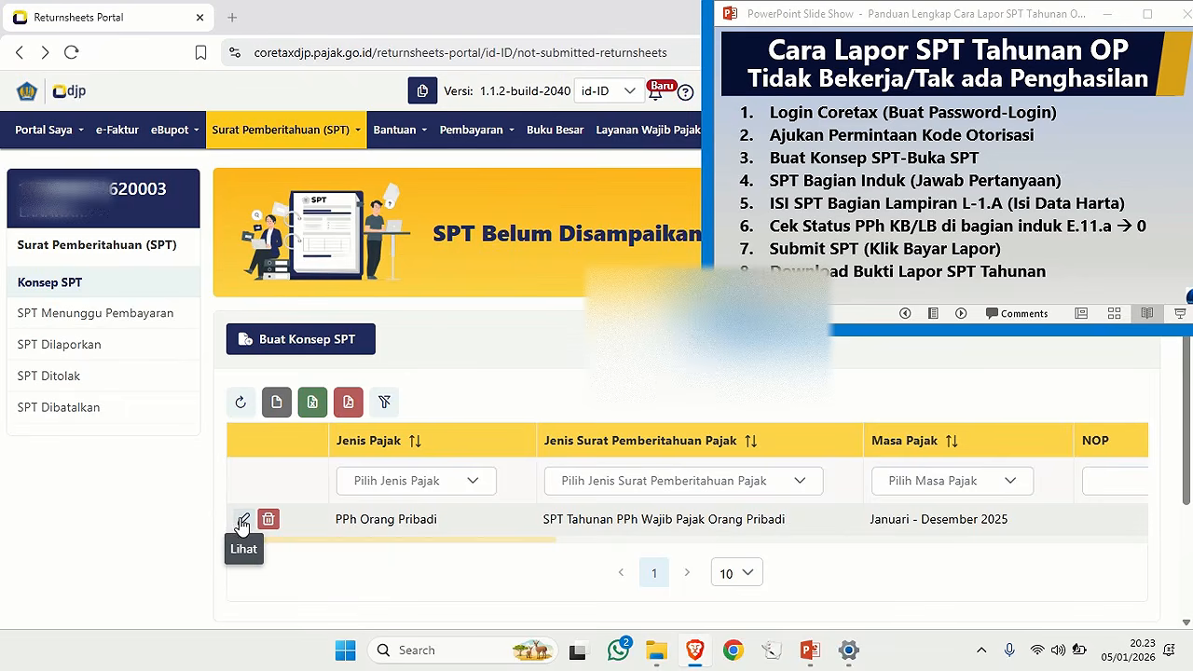
Open the January–December 2025 personal income tax return draft and run Posting SPT in its header section.
{"action": "left_click", "coordinate": [242, 521]}
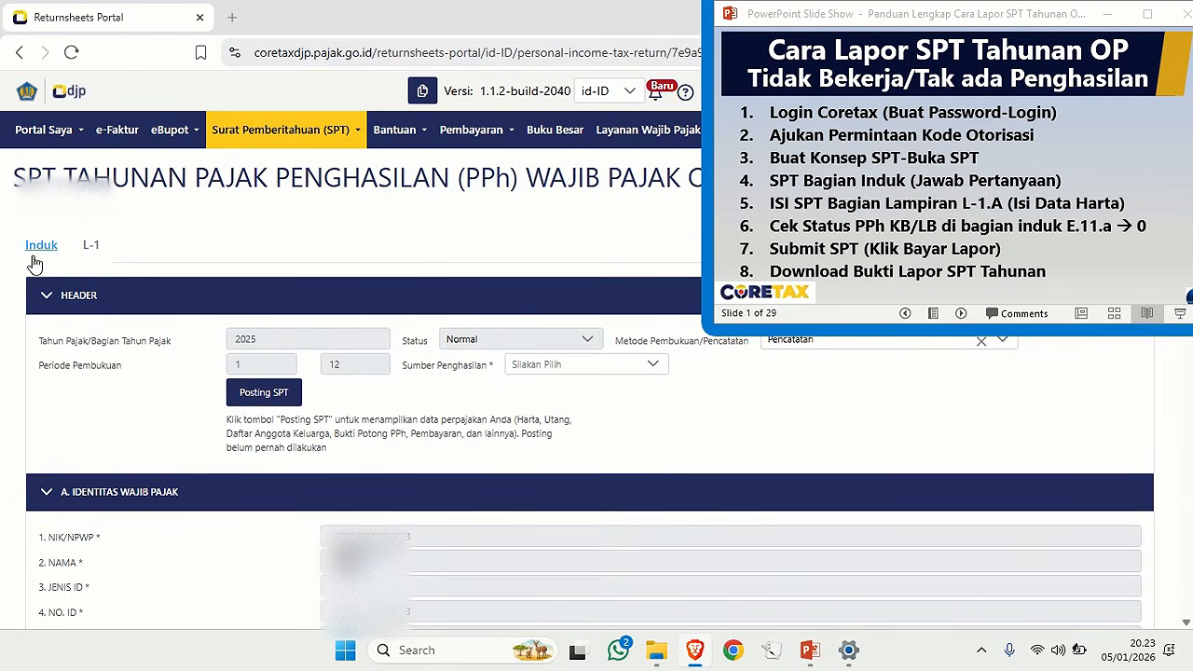
{"action": "key", "text": "Right"}
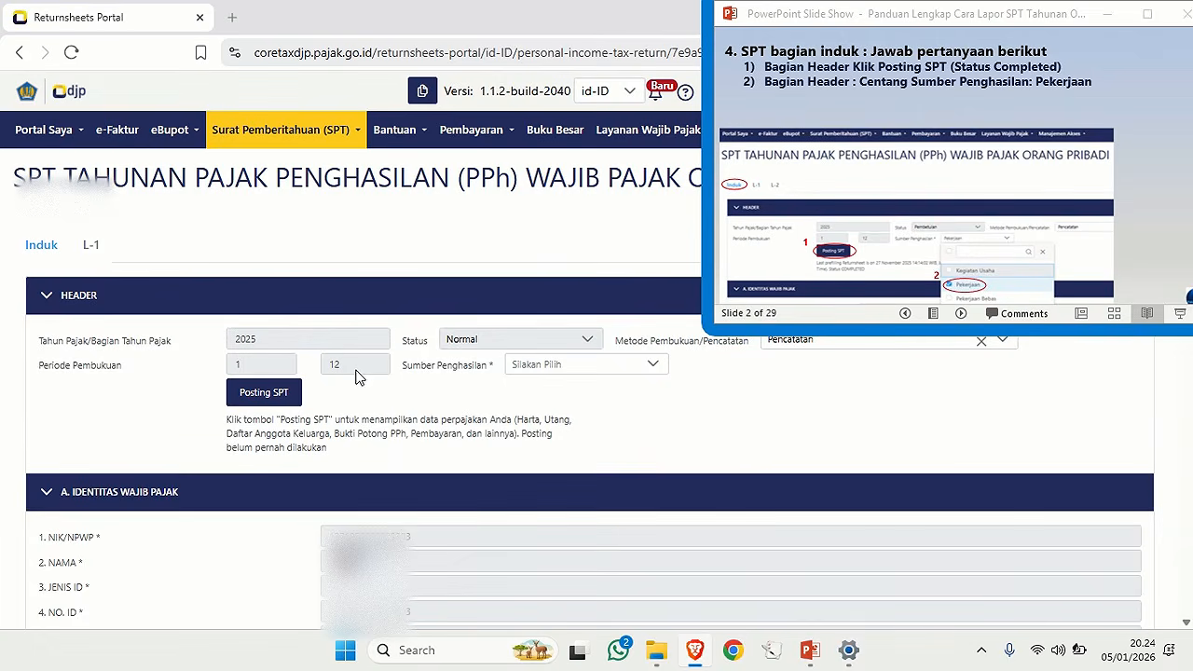
{"action": "left_click", "coordinate": [276, 396]}
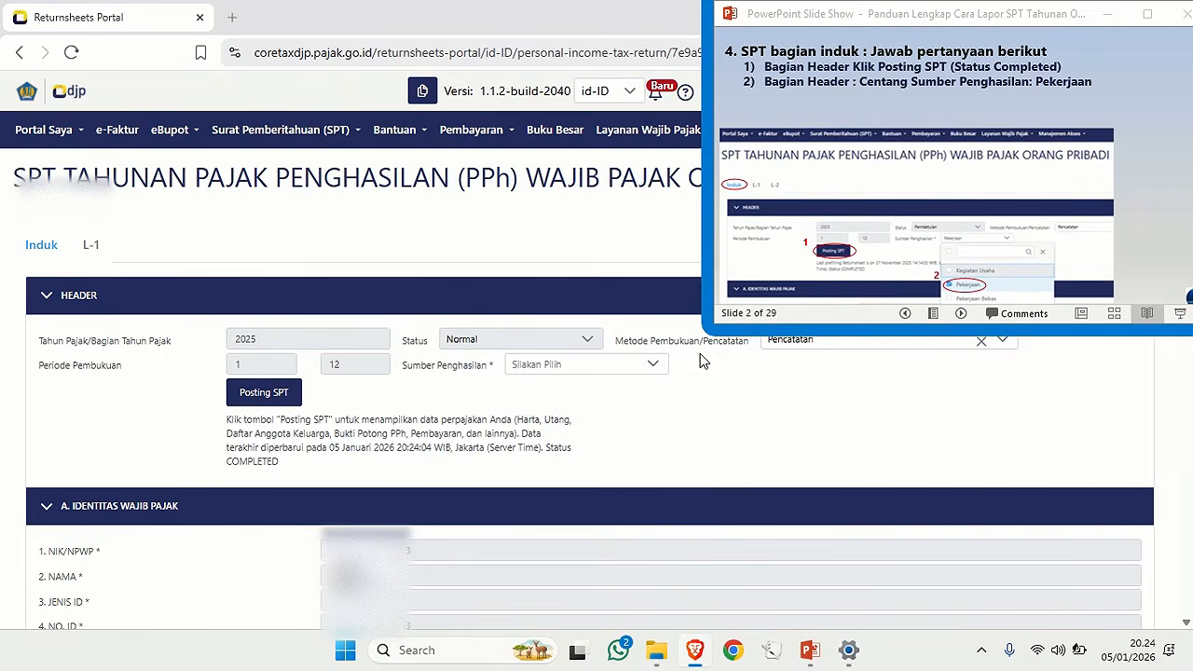
Set Sumber Penghasilan in the header to Pekerjaan and advance the guide slides to the section B and C instructions.
{"action": "left_click", "coordinate": [545, 369]}
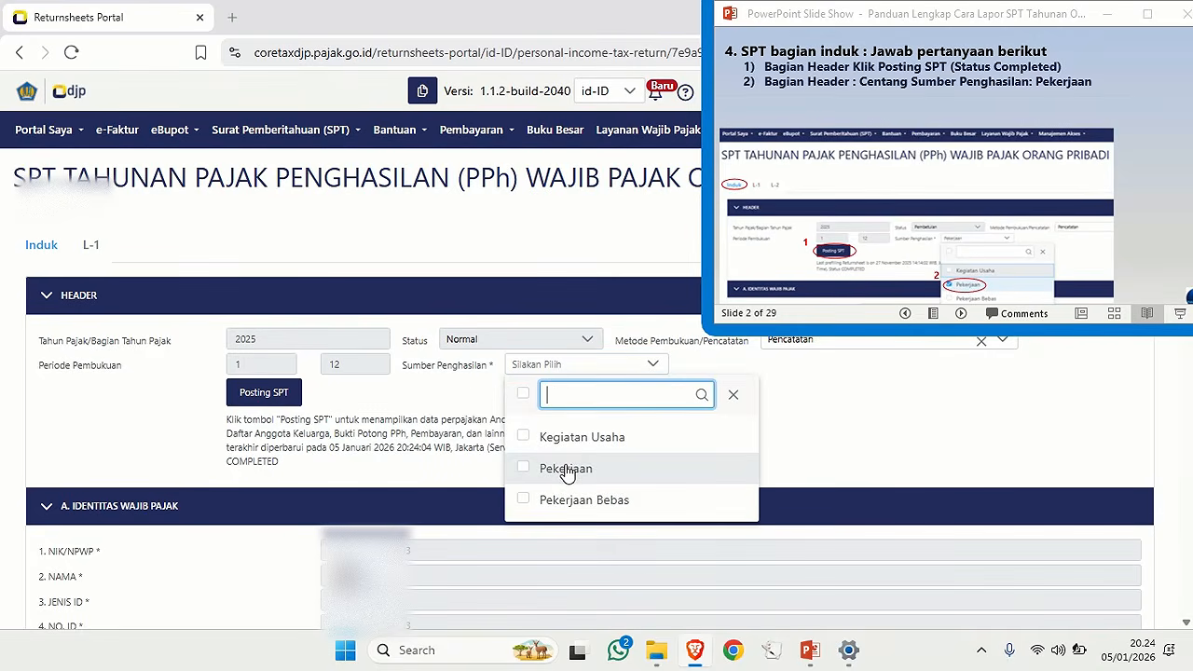
{"action": "left_click", "coordinate": [524, 468]}
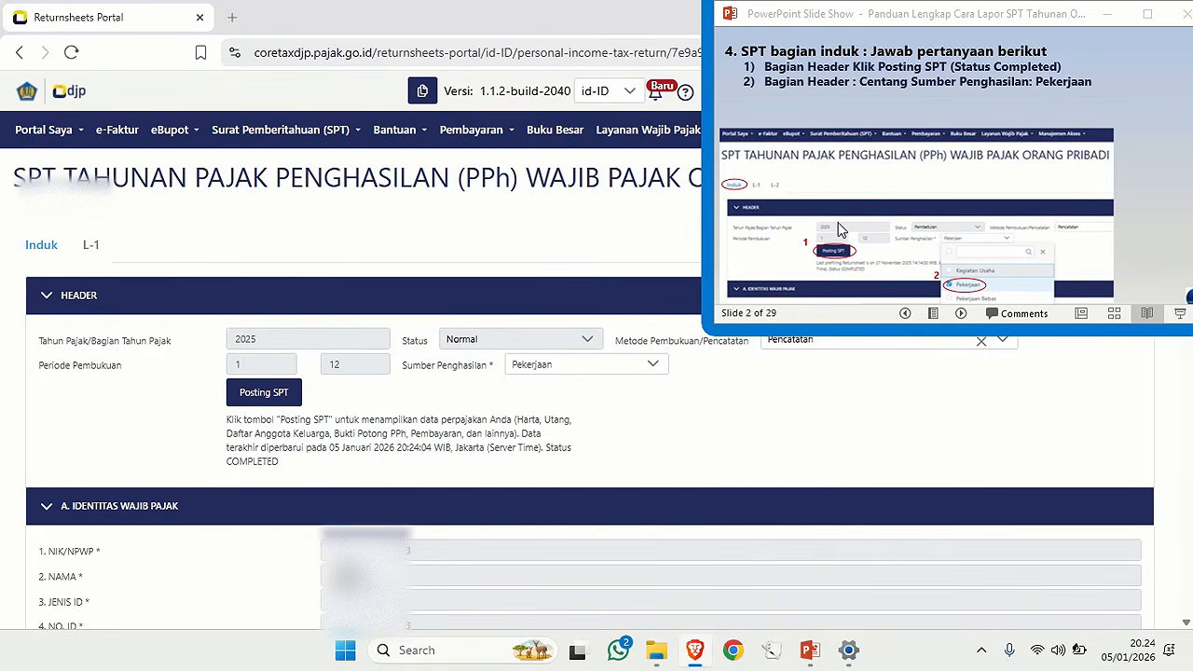
{"action": "left_click", "coordinate": [839, 229]}
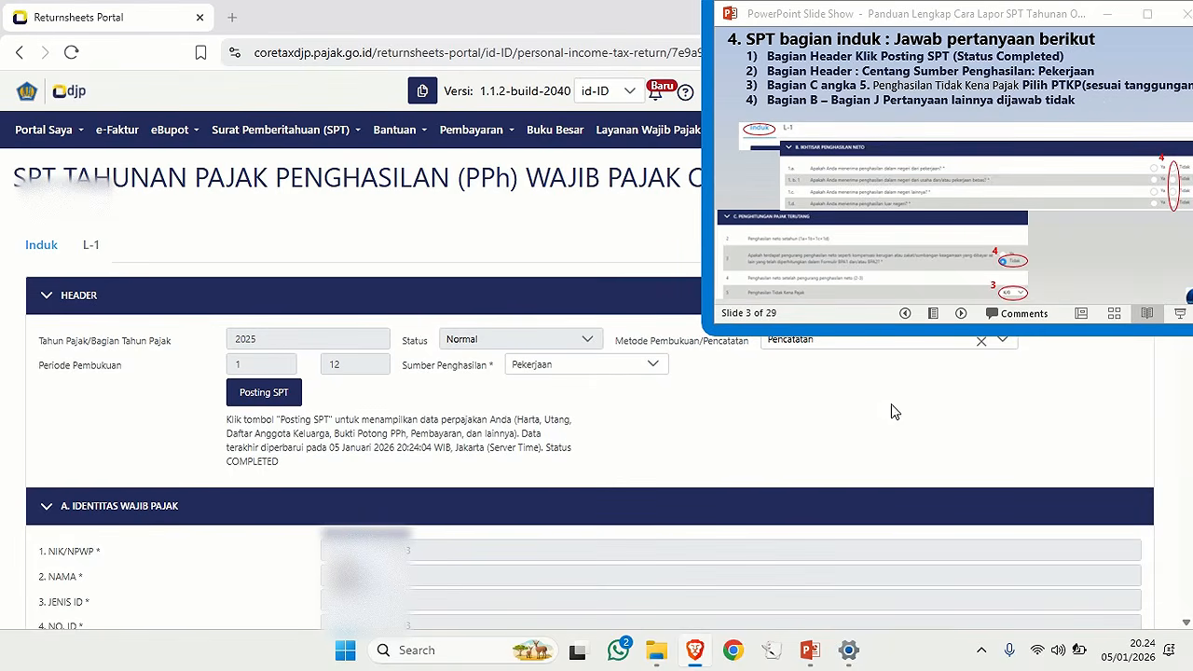
Set Penghasilan Tidak Kena Pajak in section C, row 5, to TK/0.
{"action": "scroll", "coordinate": [677, 454], "scroll_direction": "down", "scroll_amount": 10}
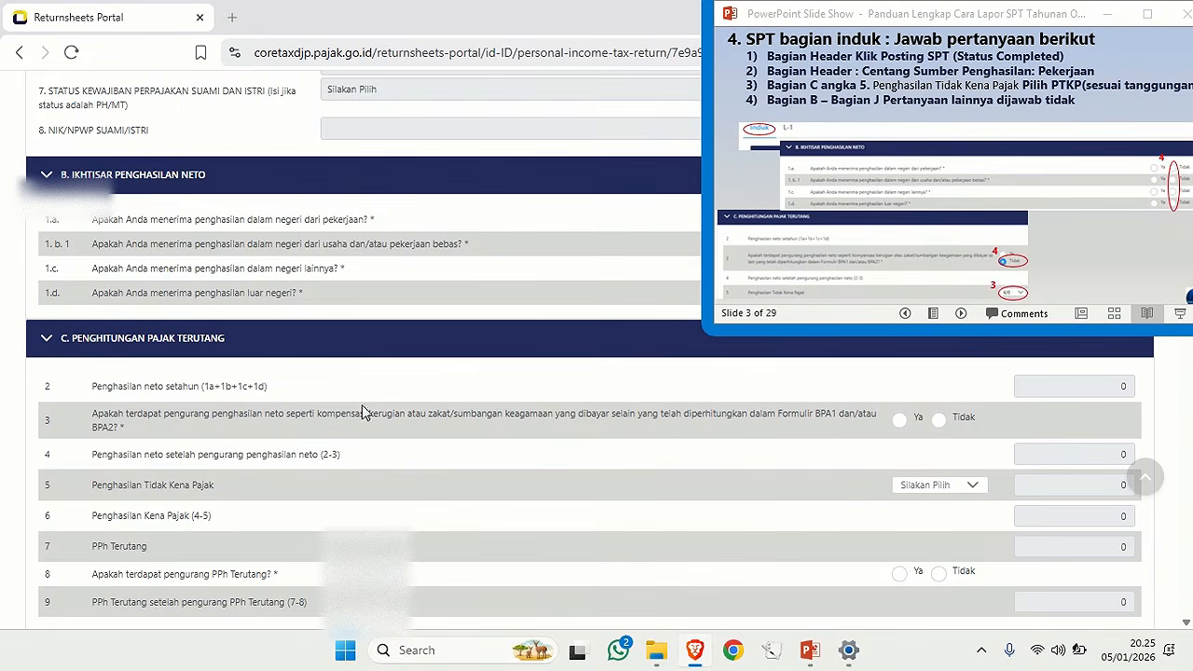
{"action": "left_click_drag", "start_coordinate": [95, 484], "coordinate": [233, 493]}
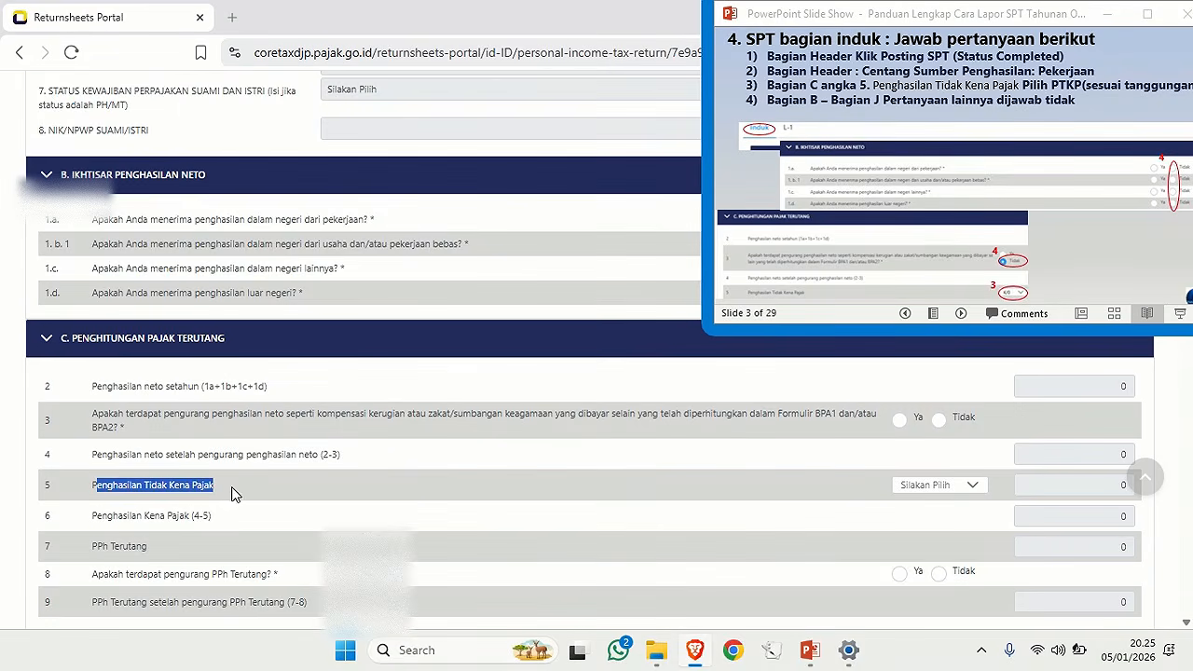
{"action": "left_click", "coordinate": [950, 491]}
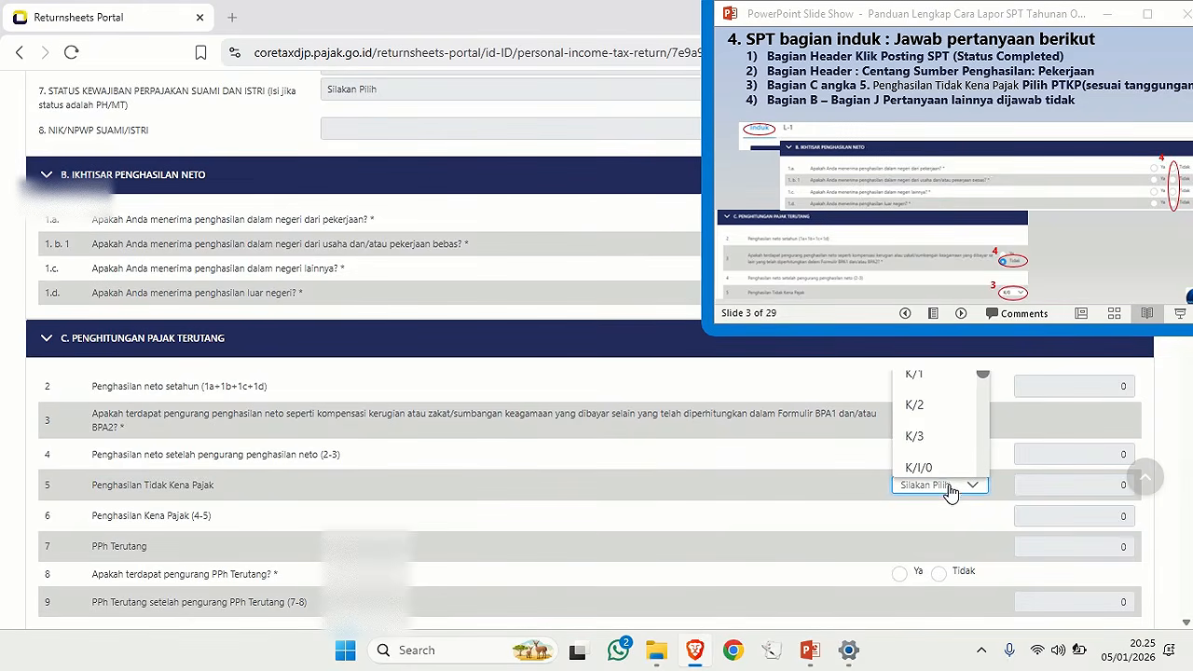
{"action": "left_click_drag", "start_coordinate": [983, 409], "coordinate": [935, 422]}
{"action": "left_click", "coordinate": [936, 422]}
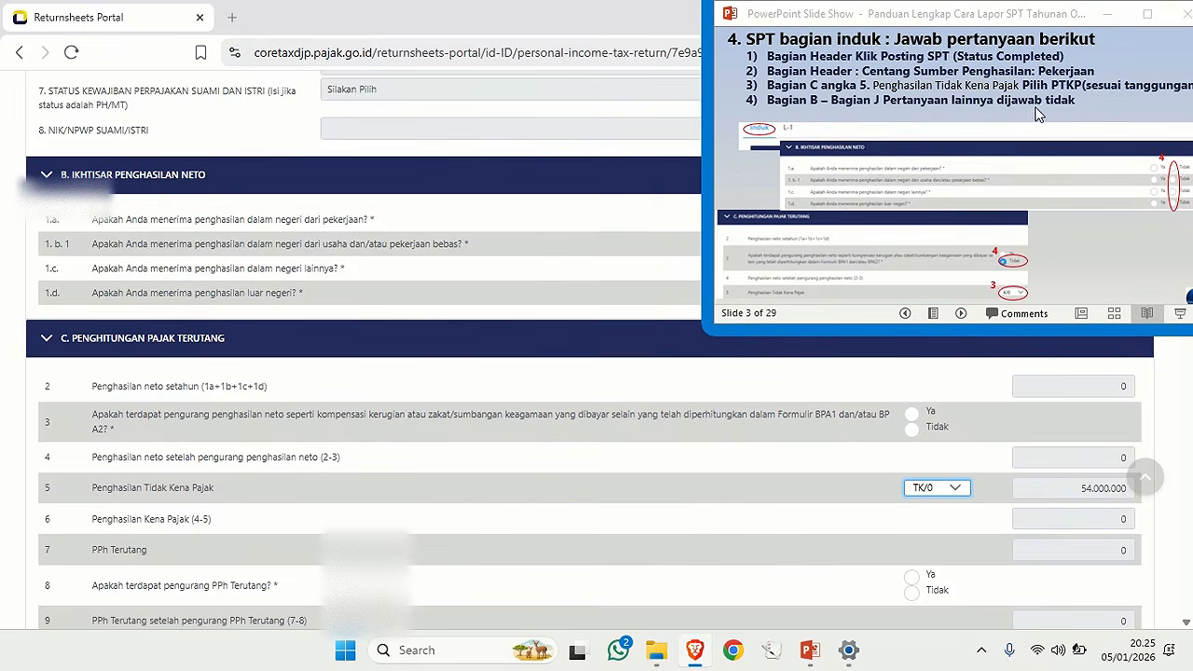
Answer Tidak to income questions 1.a, 1.b.1, 1.c and 1.d in section B.
{"action": "scroll", "coordinate": [936, 419], "scroll_direction": "up", "scroll_amount": 2}
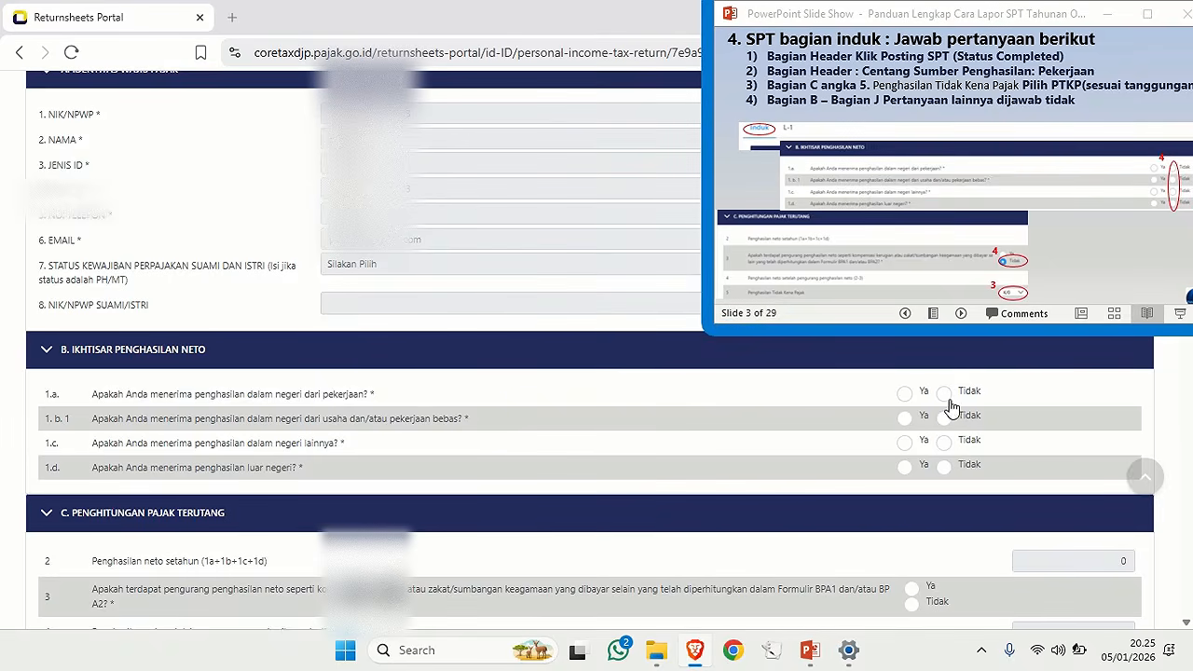
{"action": "left_click", "coordinate": [945, 392]}
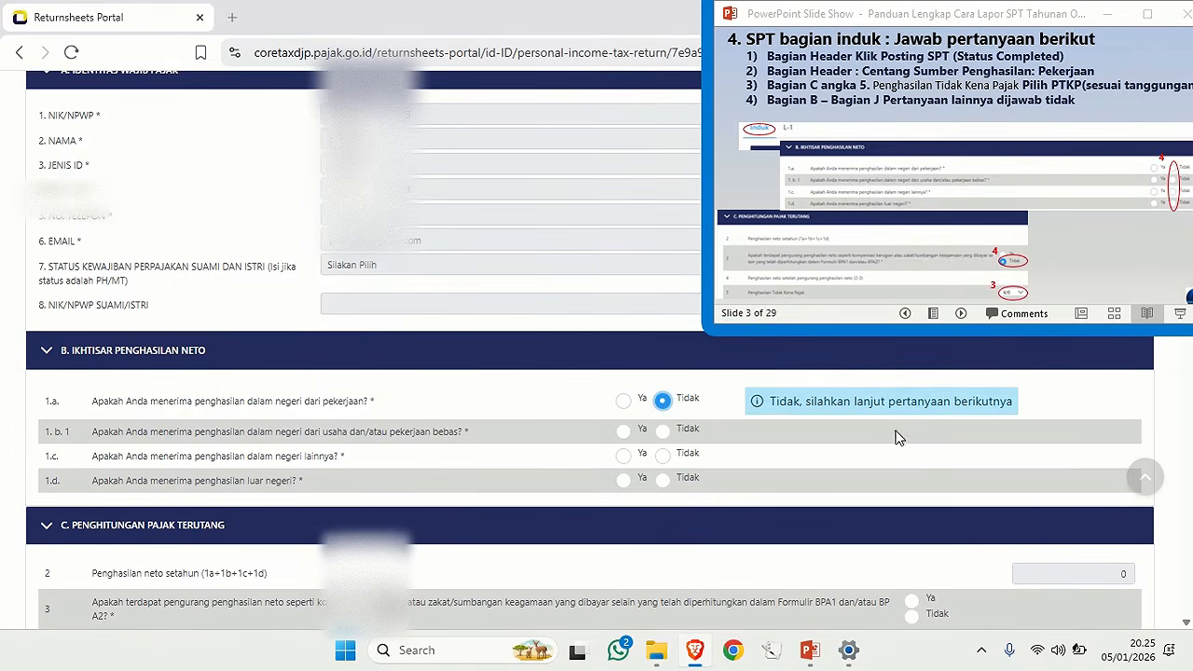
{"action": "left_click", "coordinate": [662, 431]}
{"action": "left_click", "coordinate": [662, 466]}
{"action": "left_click", "coordinate": [662, 504]}
Answer Tidak to the remaining open questions in sections C through I, and No to Surat kuasa khusus in section J.
{"action": "scroll", "coordinate": [695, 541], "scroll_direction": "down", "scroll_amount": 3}
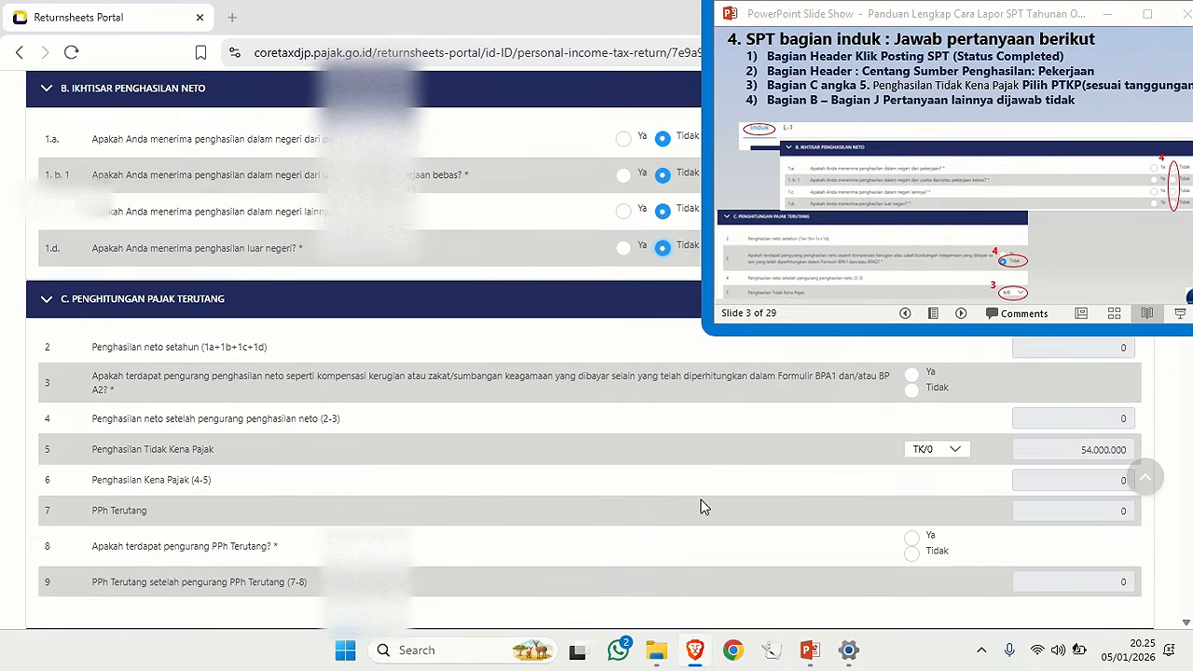
{"action": "left_click", "coordinate": [912, 388]}
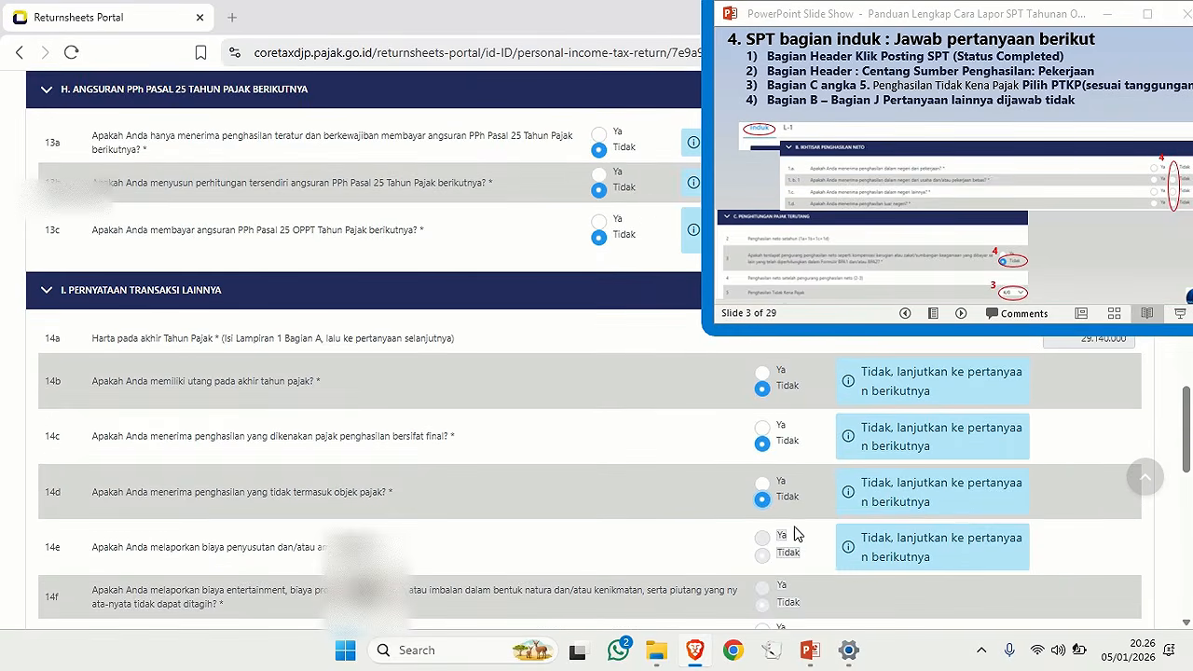
{"action": "left_click", "coordinate": [763, 469]}
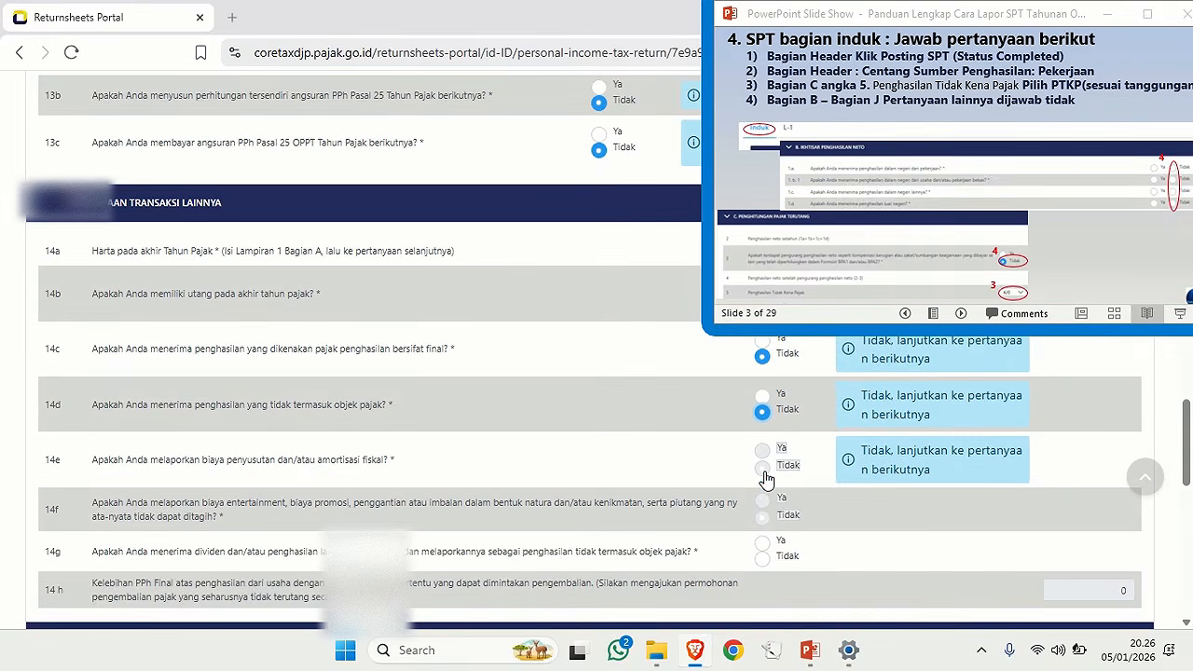
{"action": "scroll", "coordinate": [766, 479], "scroll_direction": "down", "scroll_amount": 1}
{"action": "left_click", "coordinate": [763, 477]}
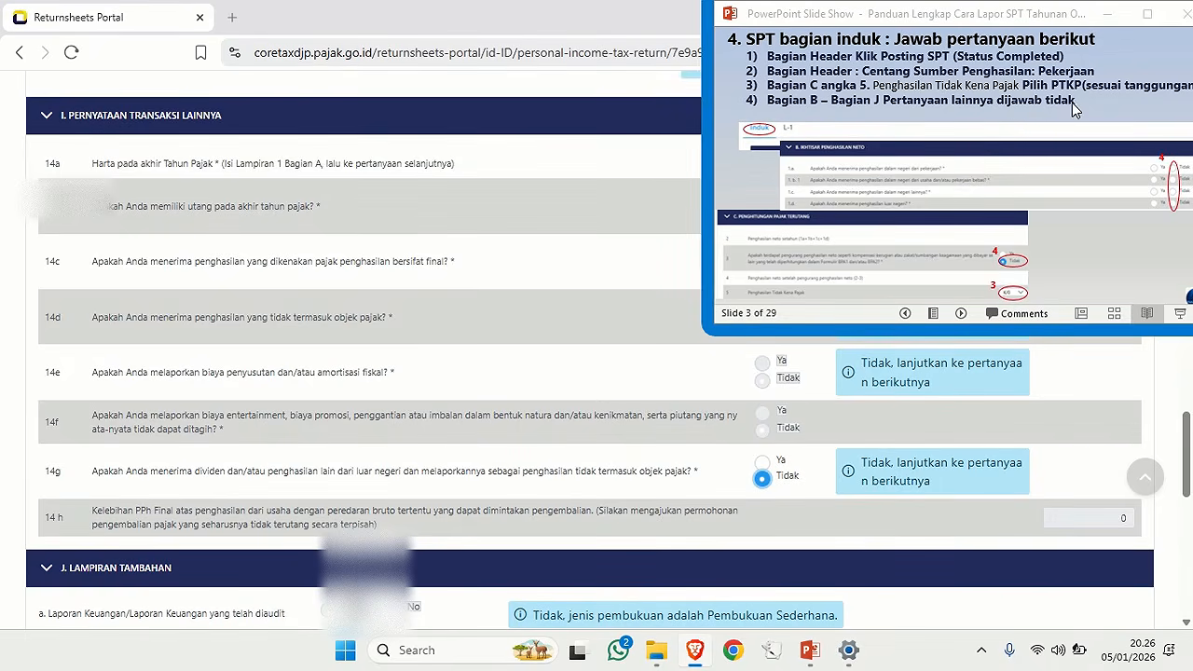
{"action": "scroll", "coordinate": [765, 443], "scroll_direction": "down", "scroll_amount": 1}
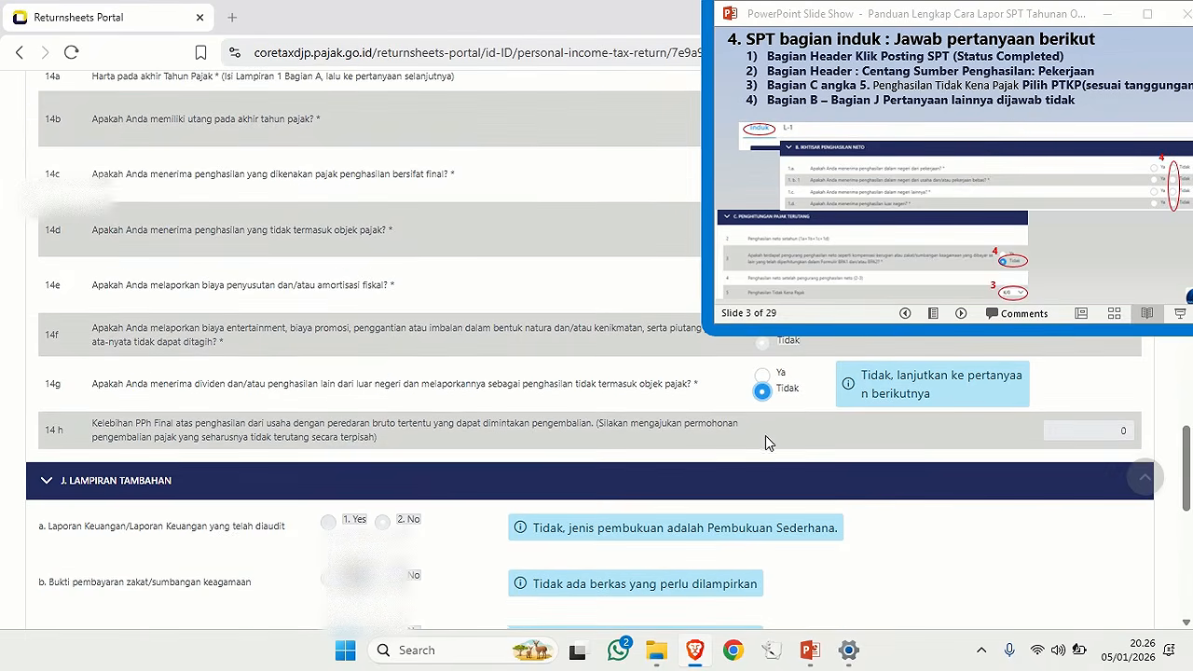
{"action": "scroll", "coordinate": [766, 431], "scroll_direction": "down", "scroll_amount": 2}
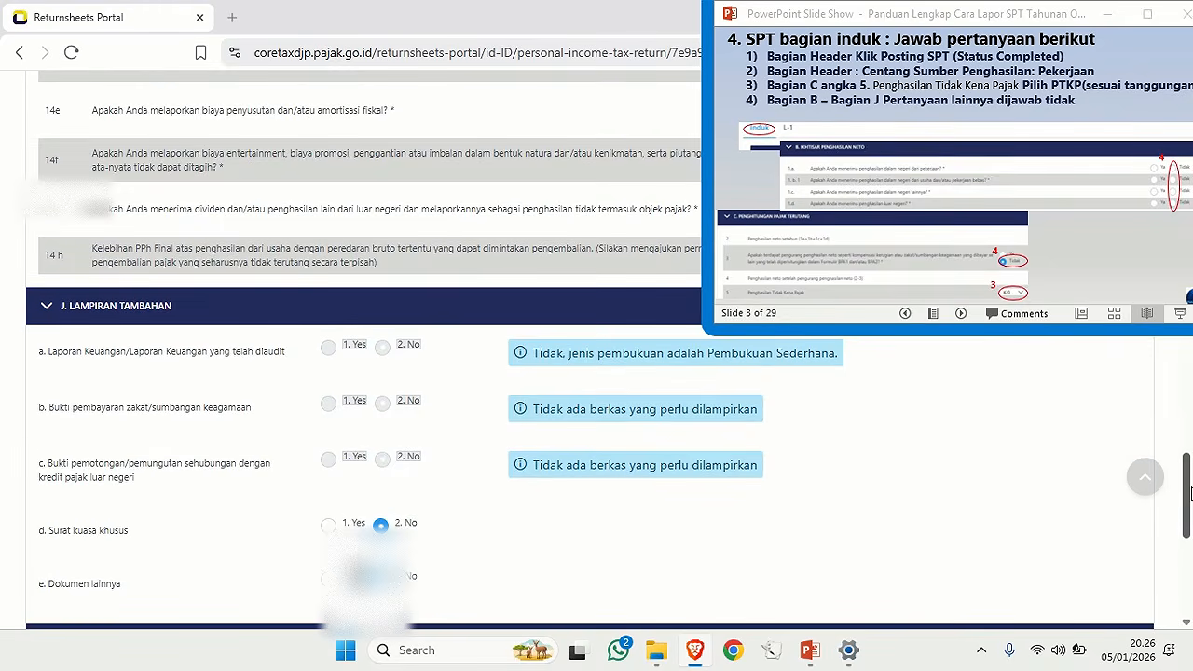
Open the L-1 attachment of the return and advance the guide slides to the Lampiran L-1.A instructions.
{"action": "left_click", "coordinate": [1144, 477]}
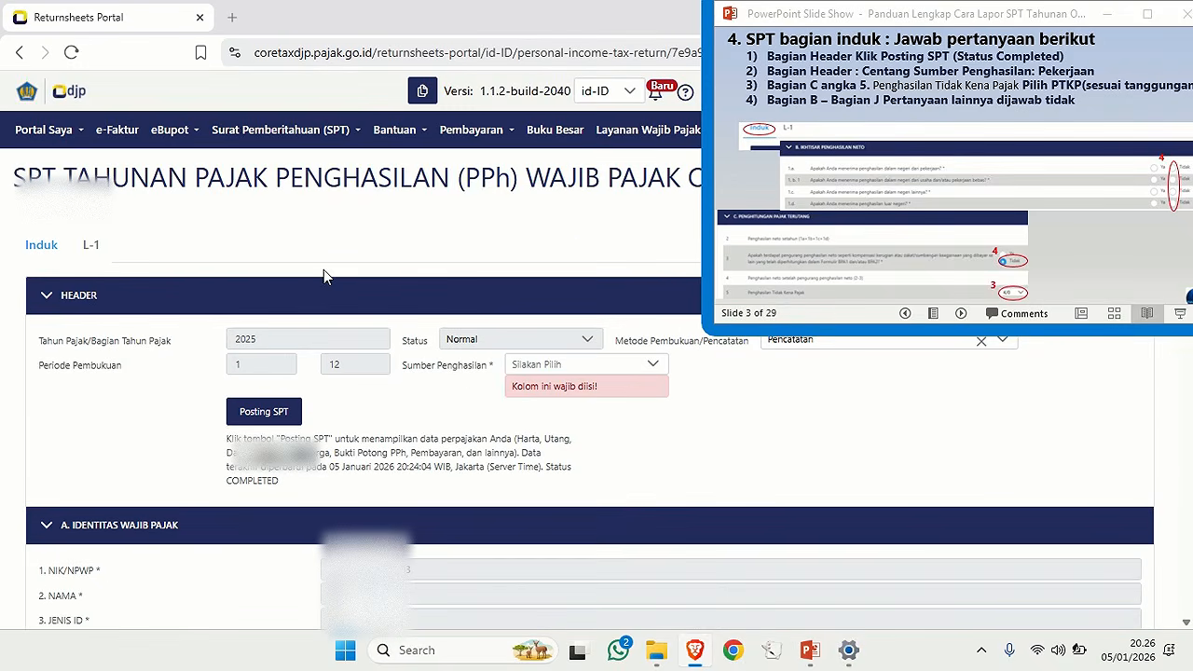
{"action": "left_click", "coordinate": [90, 250]}
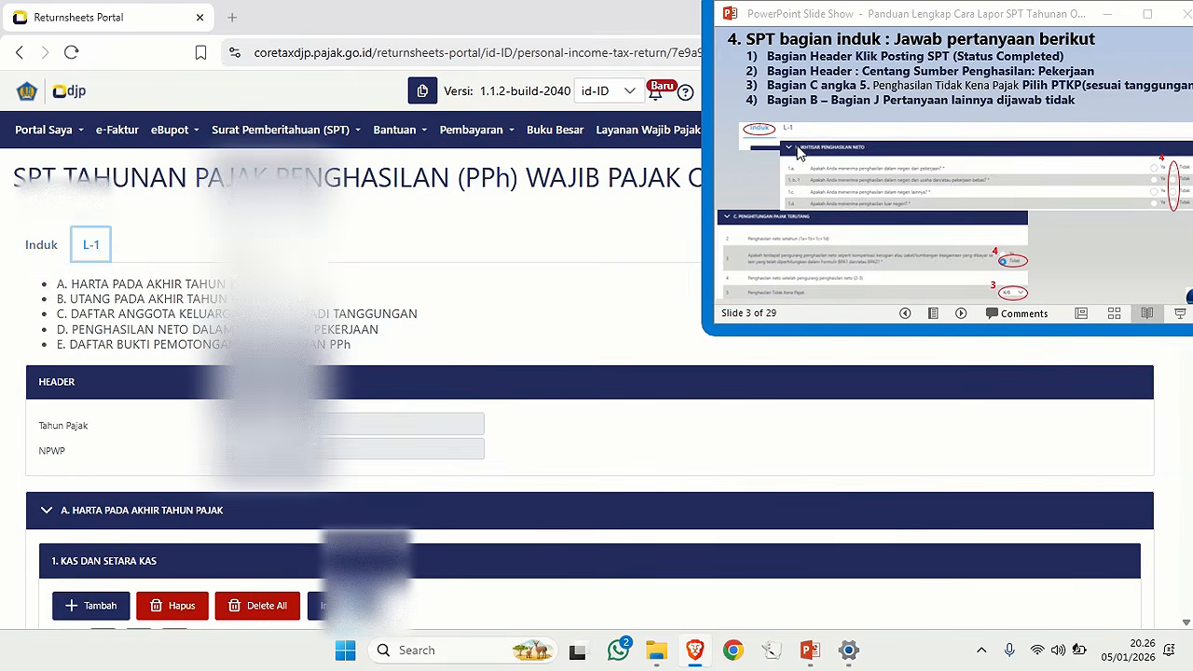
{"action": "left_click", "coordinate": [806, 145]}
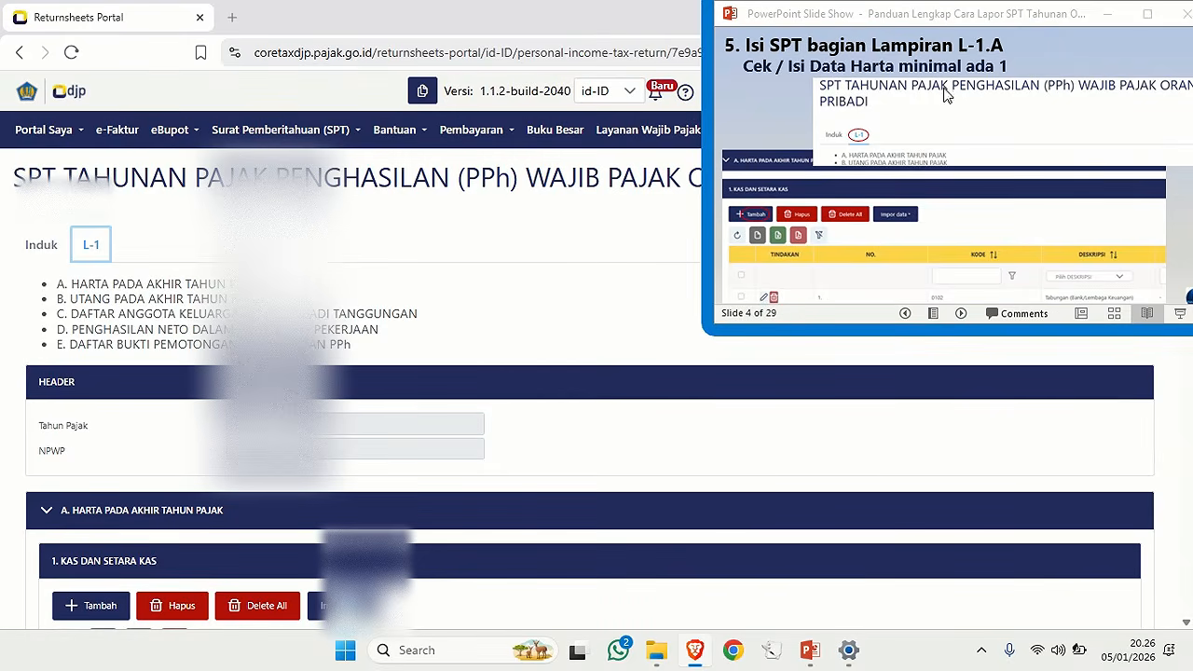
Add a Kas dan Setara Kas entry described as Uang Tunai/Bank Note/Koin, with Nomor Akun "-" and Atas Nama Sendiri.
{"action": "scroll", "coordinate": [555, 336], "scroll_direction": "down", "scroll_amount": 1}
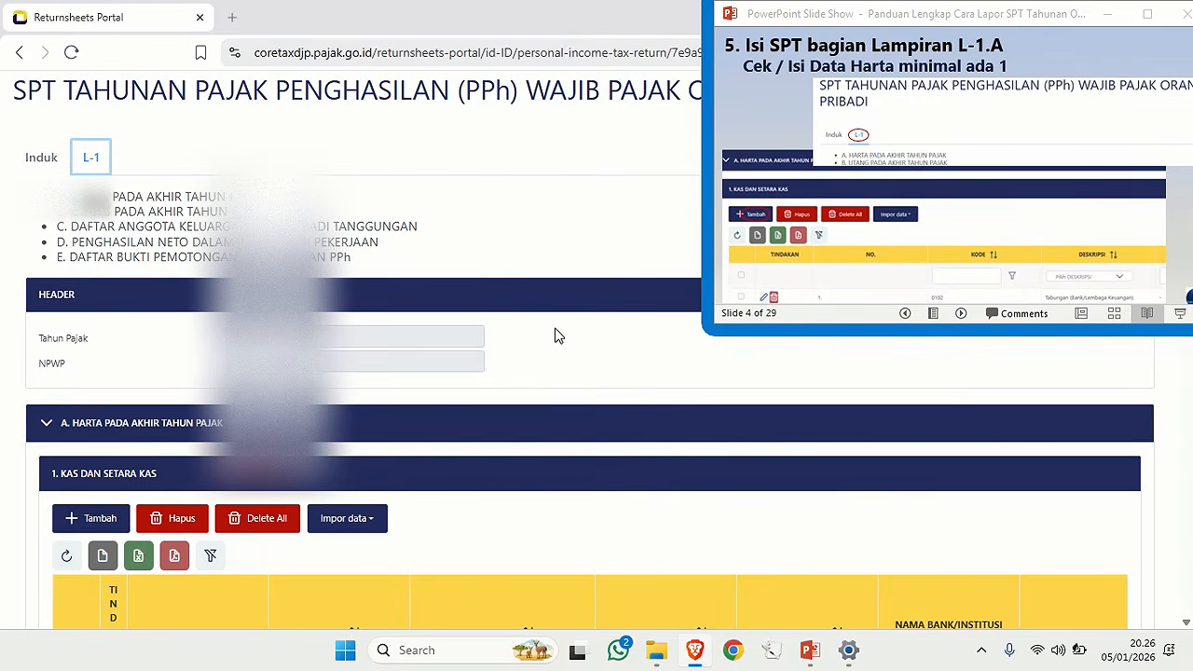
{"action": "scroll", "coordinate": [555, 336], "scroll_direction": "down", "scroll_amount": 1}
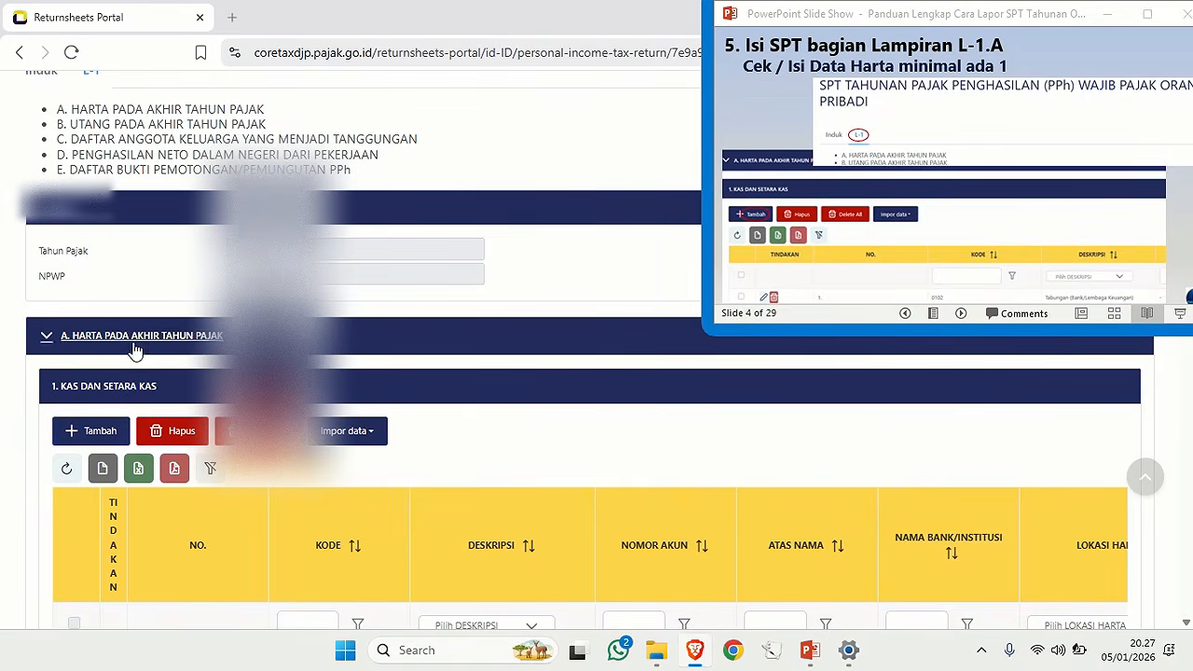
{"action": "left_click", "coordinate": [82, 435]}
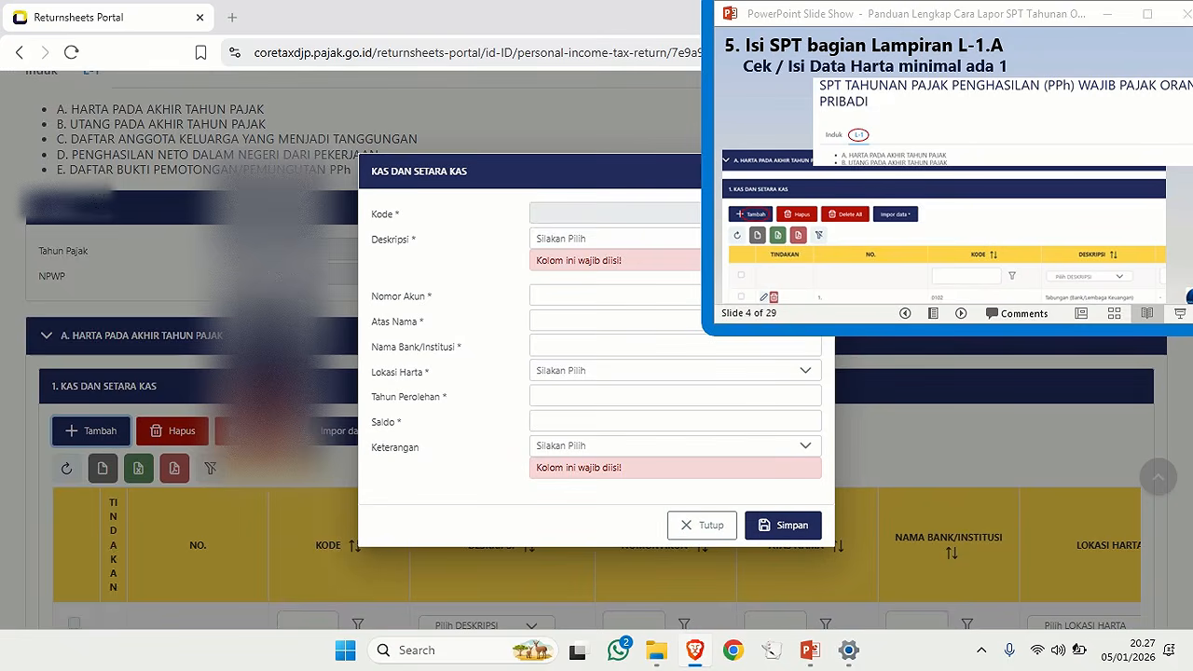
{"action": "left_click", "coordinate": [560, 244]}
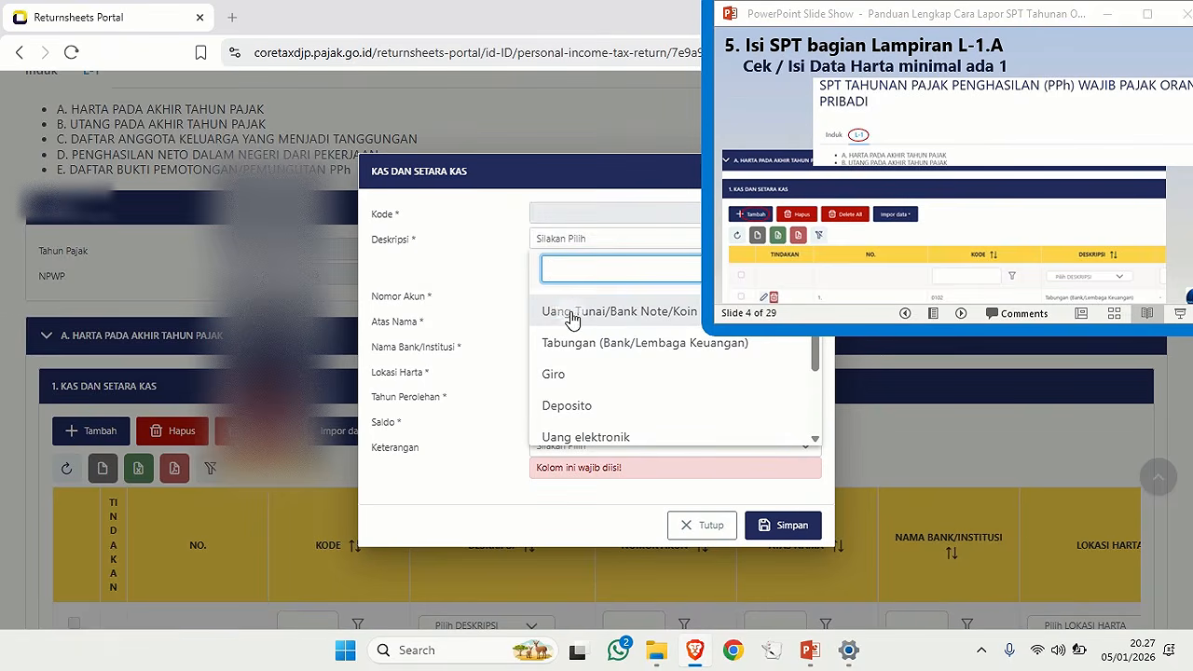
{"action": "left_click", "coordinate": [575, 309]}
{"action": "left_click", "coordinate": [590, 294]}
{"action": "left_click", "coordinate": [622, 336]}
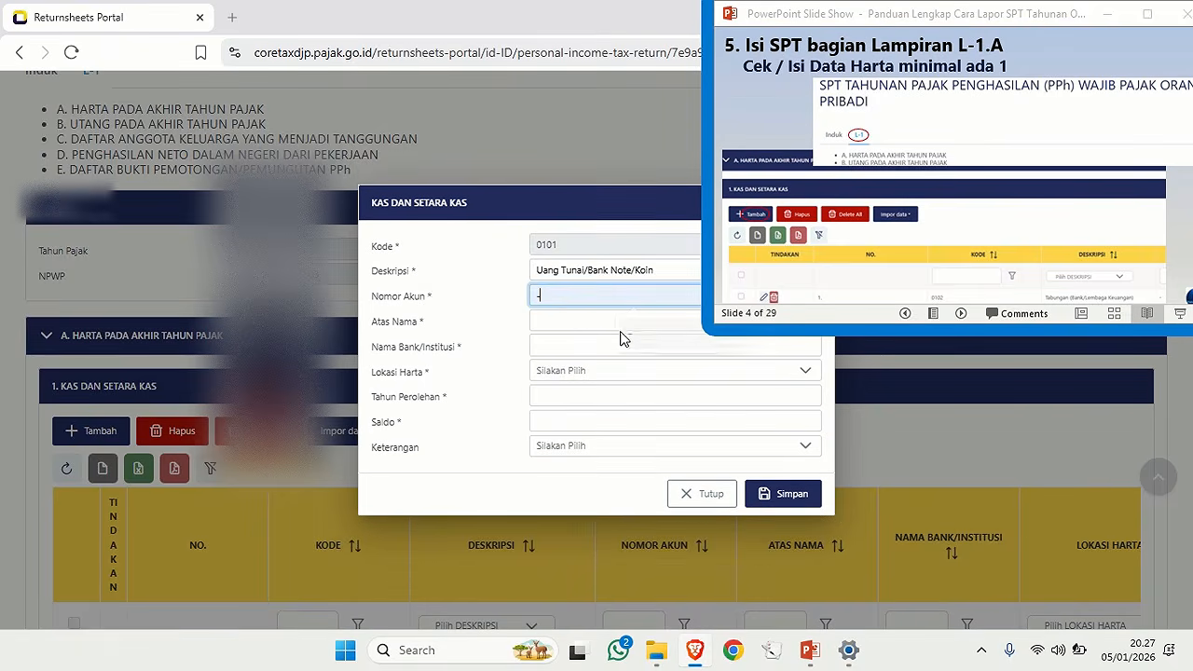
{"action": "left_click", "coordinate": [581, 322]}
{"action": "left_click", "coordinate": [645, 362]}
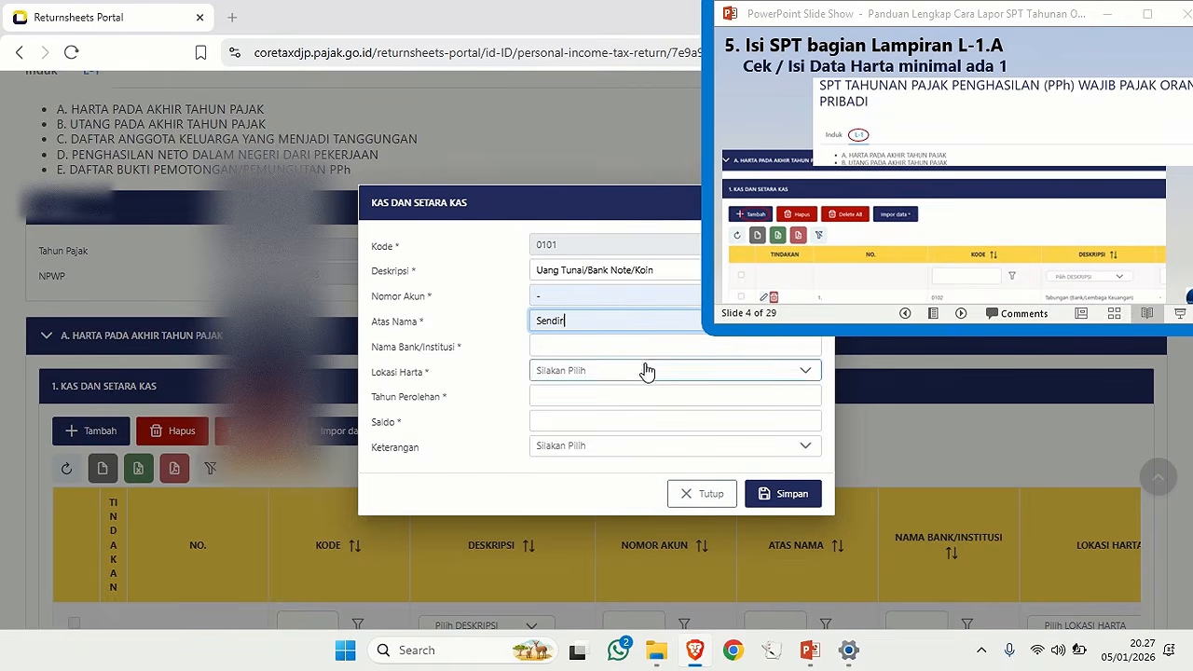
Complete the cash entry with Nama Bank/Institusi "-", Lokasi Harta Indonesia, Tahun Perolehan 2025 and Saldo 100.000, and save it.
{"action": "left_click", "coordinate": [572, 343]}
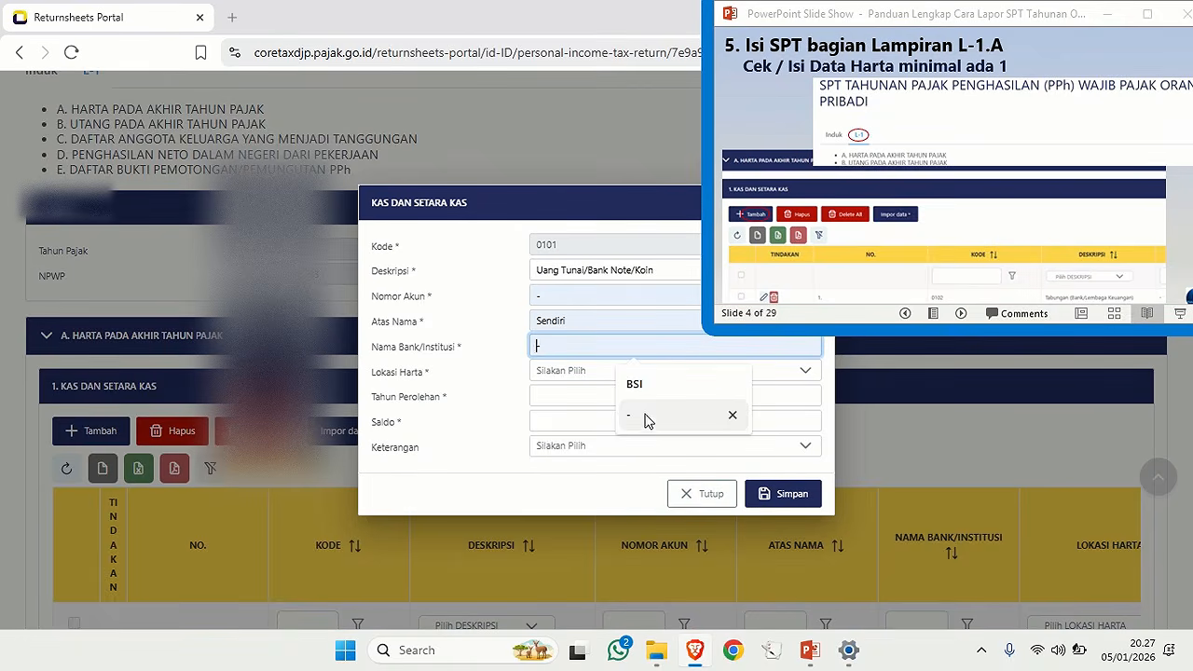
{"action": "left_click", "coordinate": [641, 416]}
{"action": "left_click", "coordinate": [586, 371]}
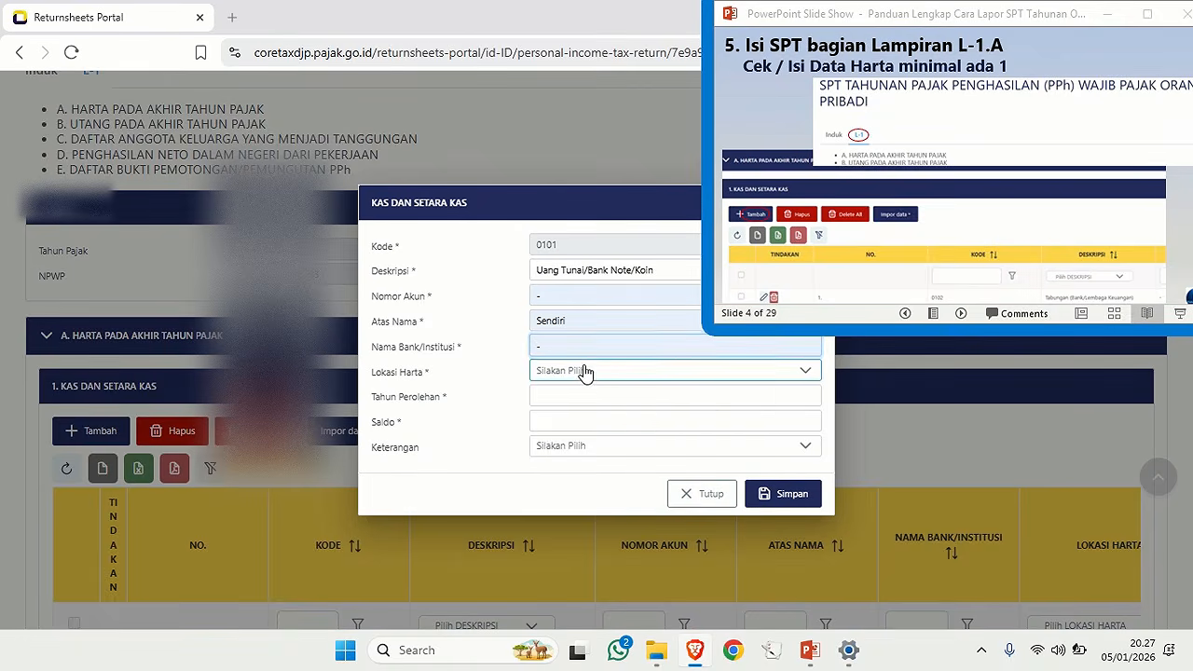
{"action": "type", "text": "in"}
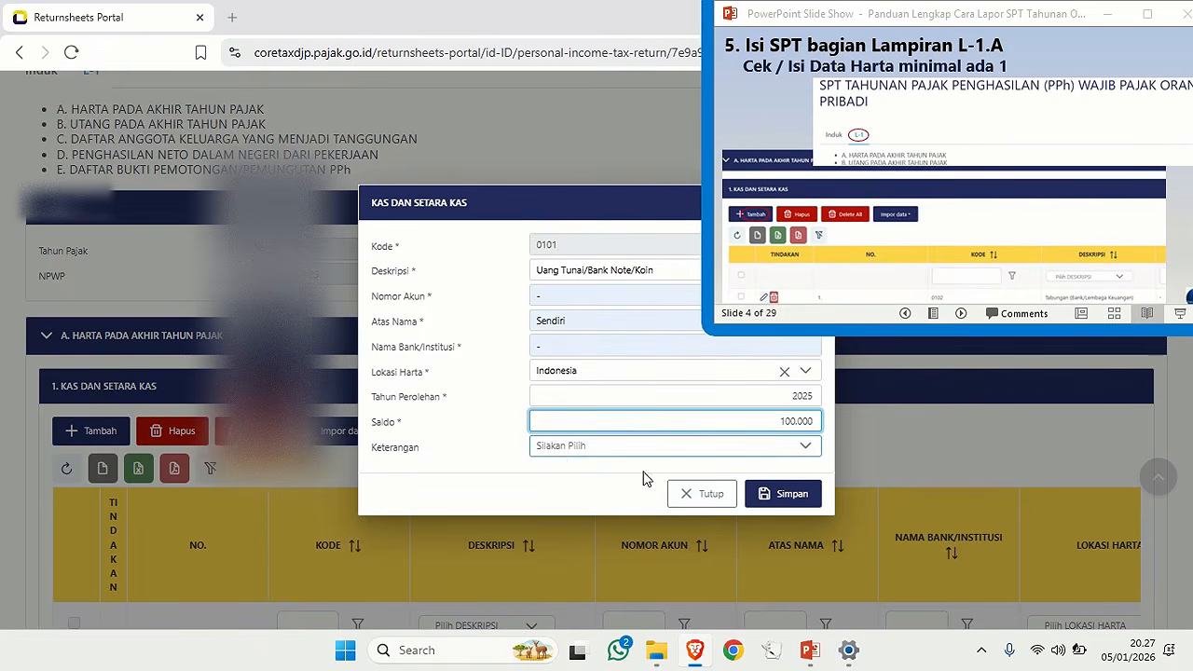
{"action": "left_click", "coordinate": [783, 493]}
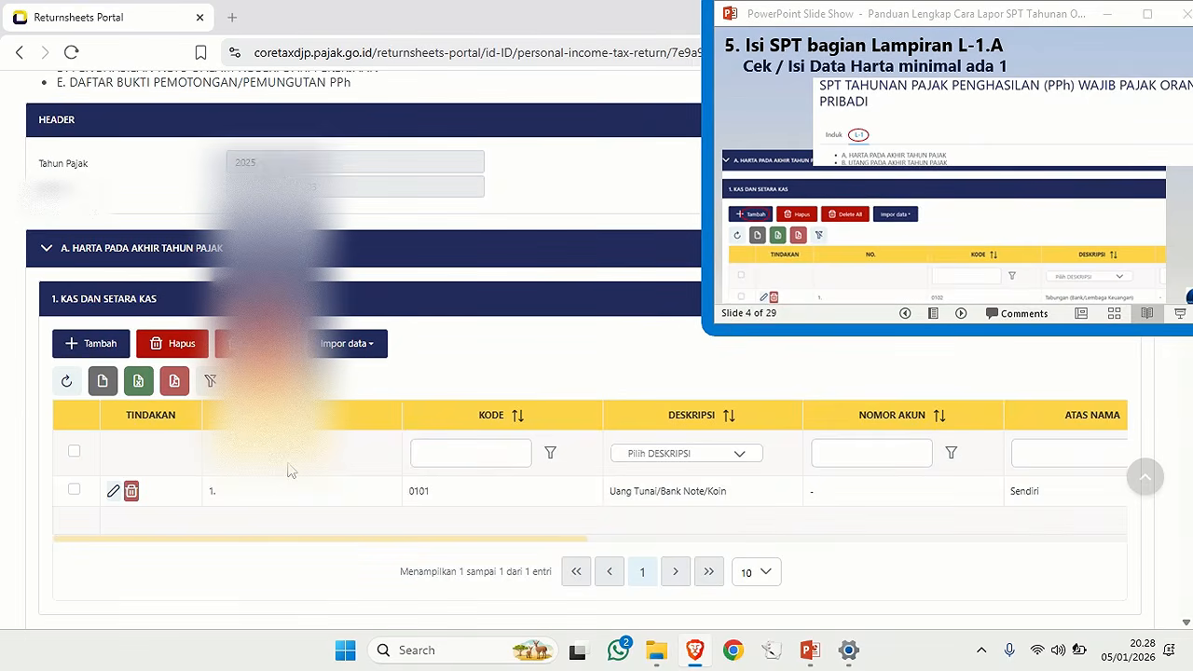
Review the details of the saved Uang Tunai/Bank Note/Koin entry and close it without changes.
{"action": "scroll", "coordinate": [288, 468], "scroll_direction": "up", "scroll_amount": 1}
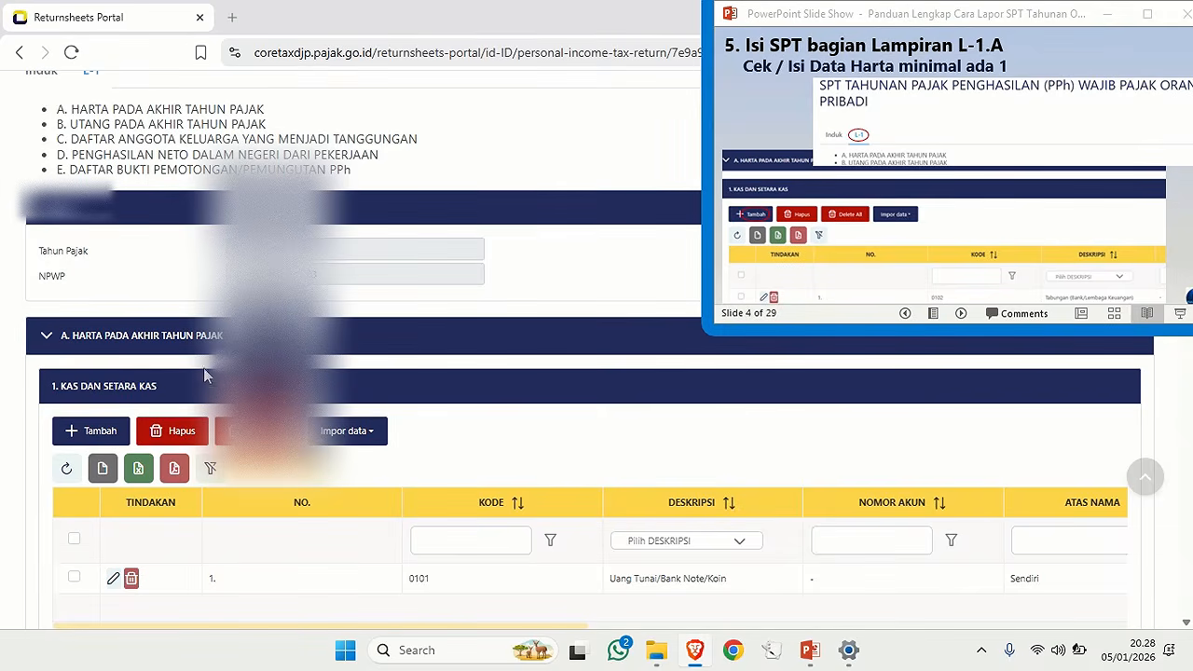
{"action": "scroll", "coordinate": [258, 532], "scroll_direction": "down", "scroll_amount": 1}
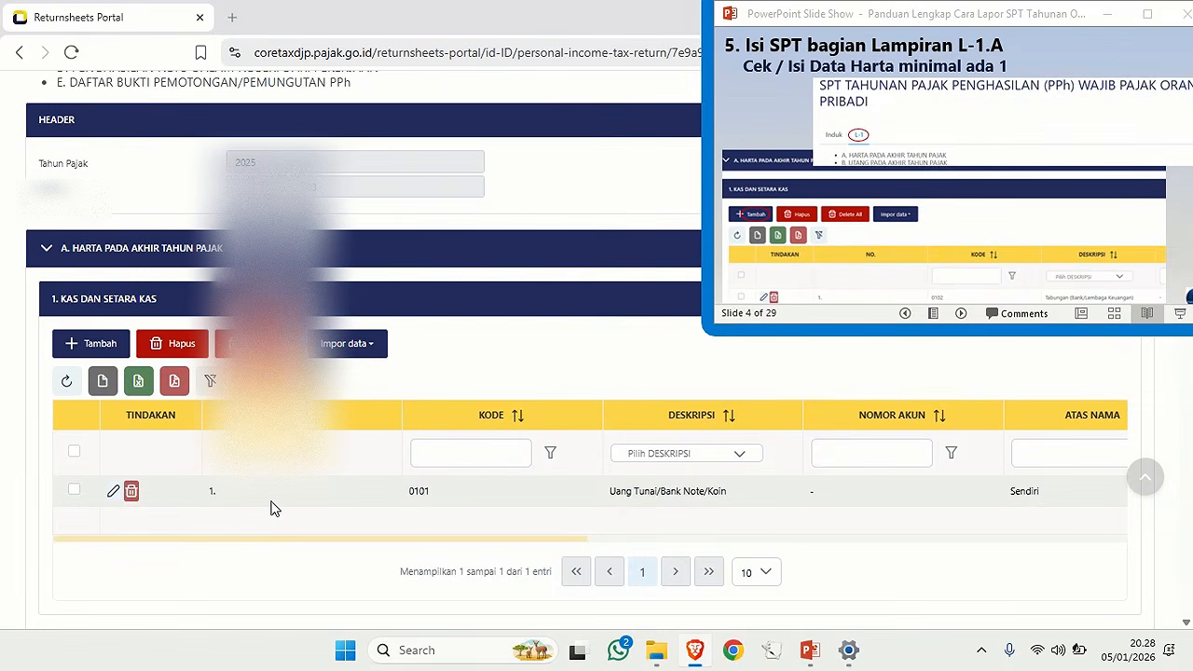
{"action": "left_click", "coordinate": [113, 495]}
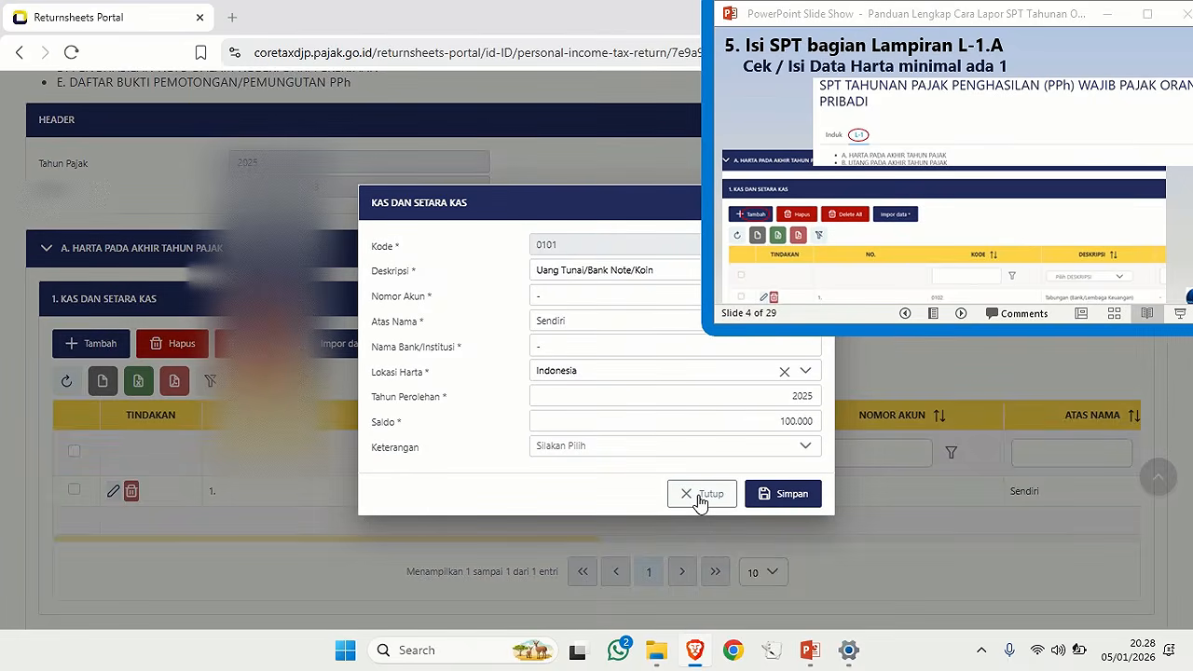
{"action": "left_click", "coordinate": [692, 493]}
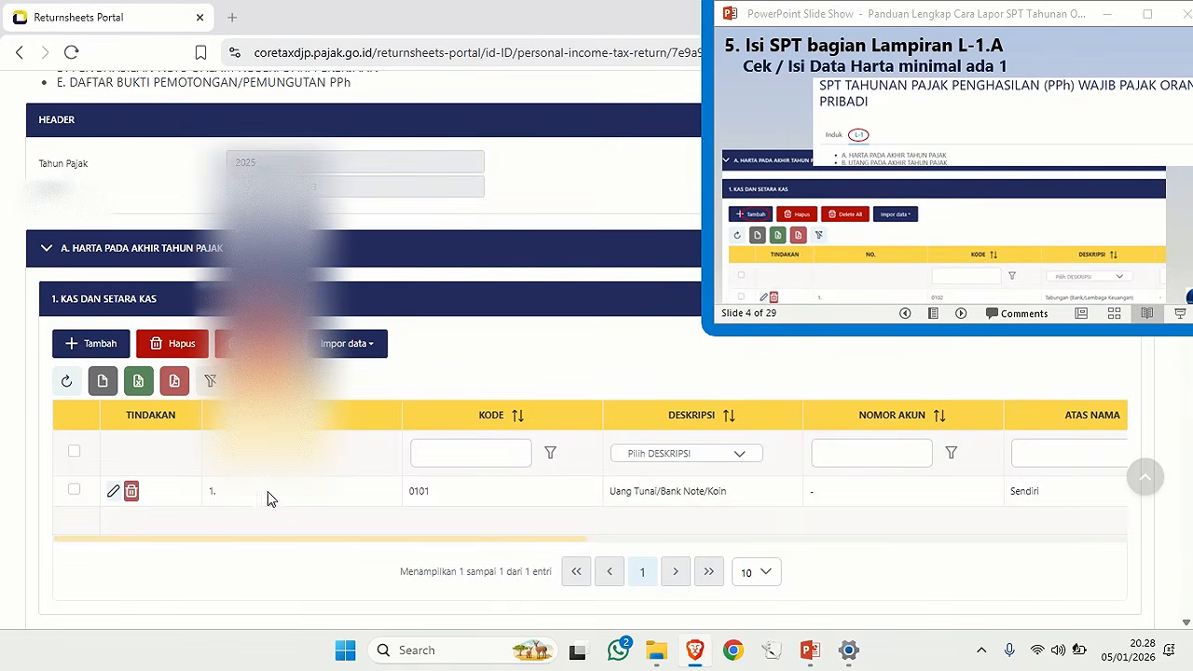
Advance the guide to the PPh KB/LB check and examine the 11a PPh kurang/lebih bayar value in the return's Induk form.
{"action": "scroll", "coordinate": [279, 503], "scroll_direction": "up", "scroll_amount": 1}
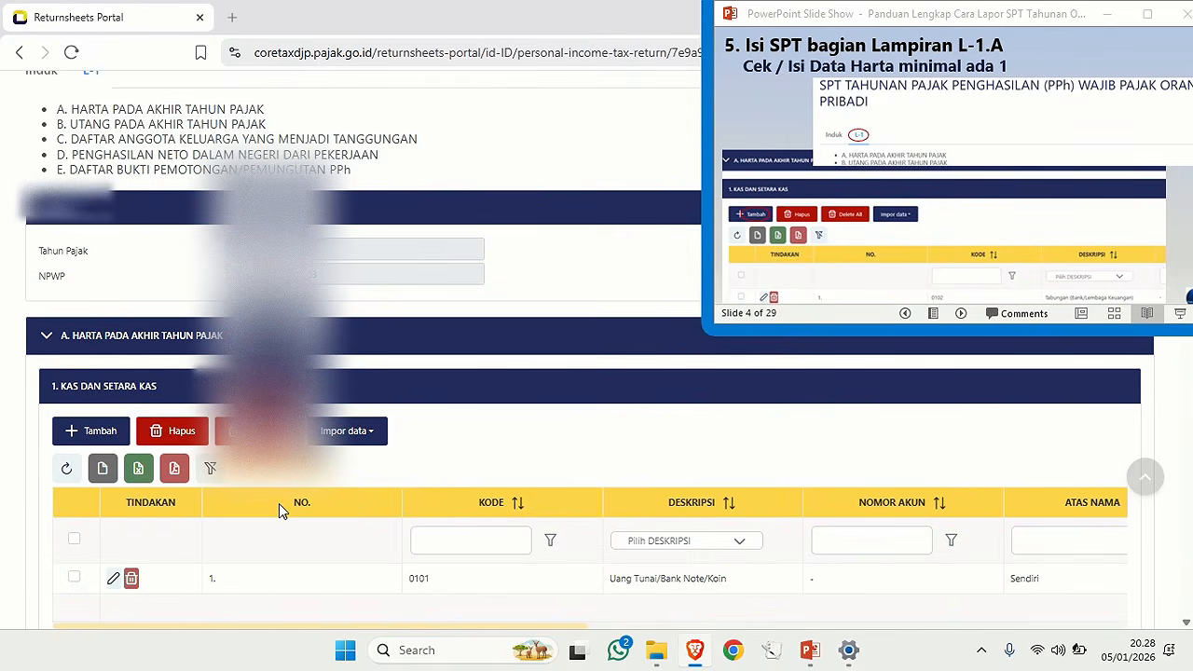
{"action": "scroll", "coordinate": [279, 504], "scroll_direction": "up", "scroll_amount": 2}
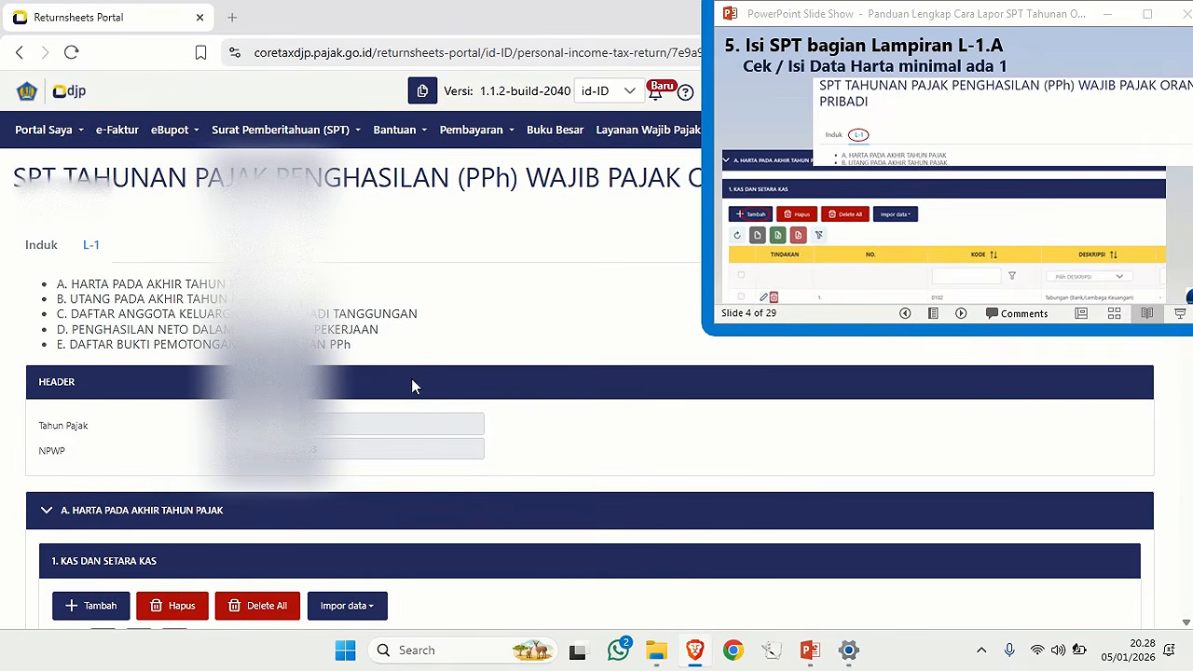
{"action": "left_click", "coordinate": [916, 168]}
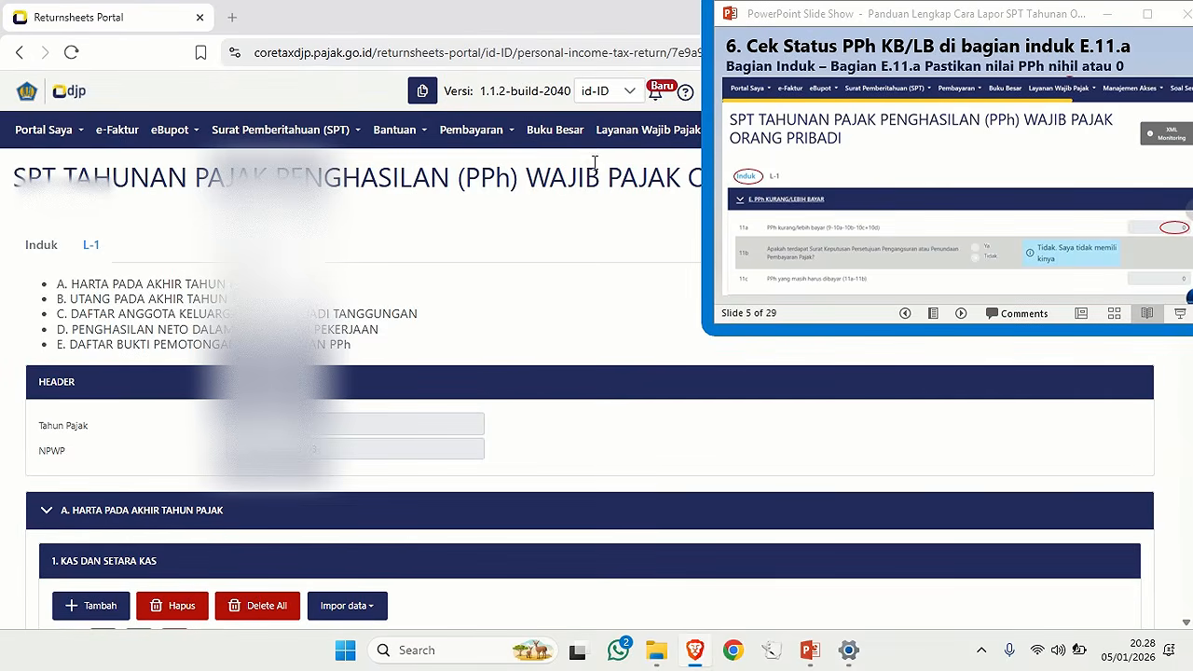
{"action": "left_click", "coordinate": [39, 250]}
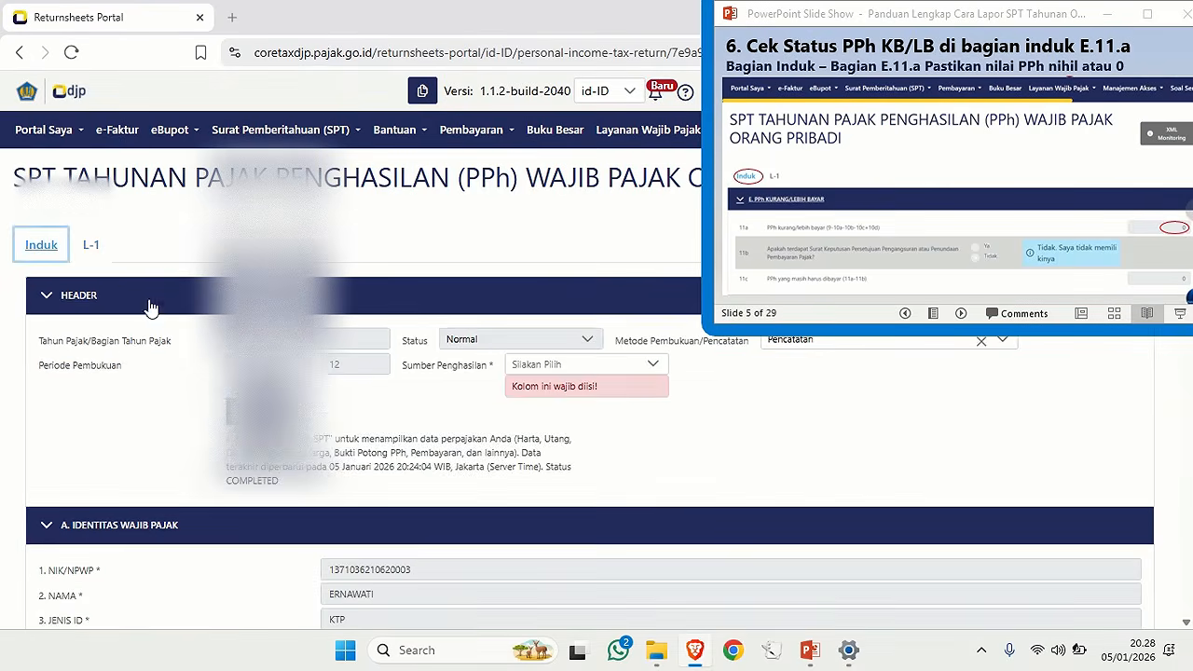
{"action": "scroll", "coordinate": [155, 414], "scroll_direction": "down", "scroll_amount": 10}
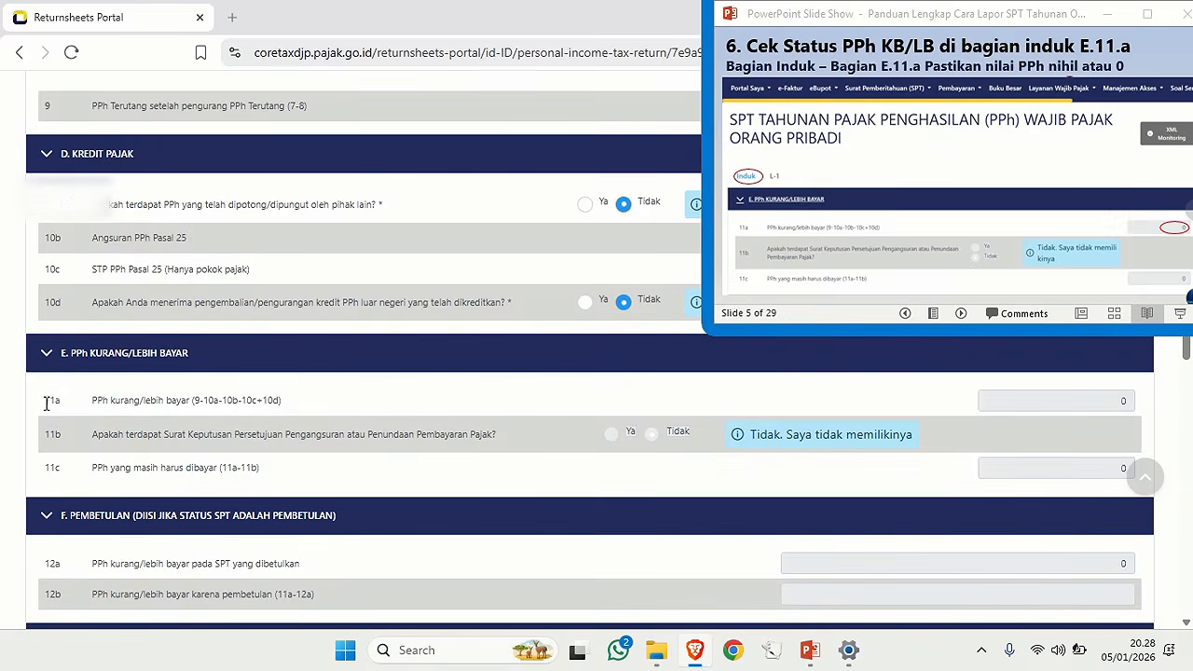
{"action": "left_click_drag", "start_coordinate": [91, 404], "coordinate": [284, 421]}
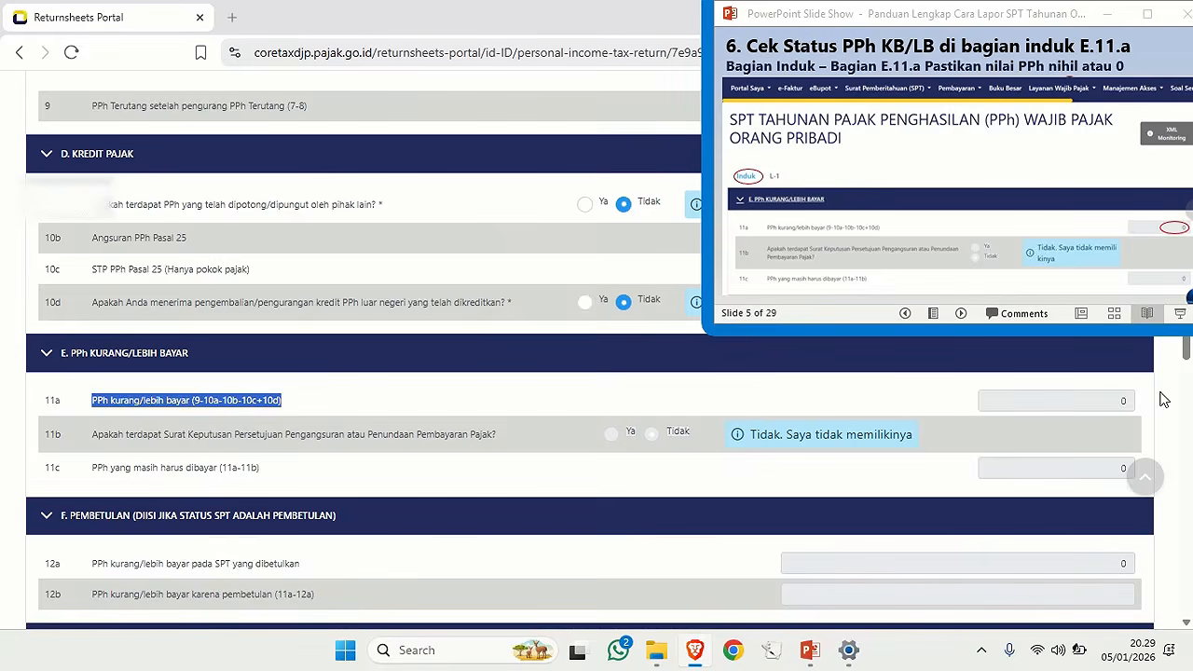
{"action": "left_click_drag", "start_coordinate": [1116, 401], "coordinate": [1136, 403]}
Advance the guide to the submission instructions, accept the K. Pernyataan declaration, submit with Bayar dan Lapor and dismiss the notice.
{"action": "left_click", "coordinate": [1027, 236]}
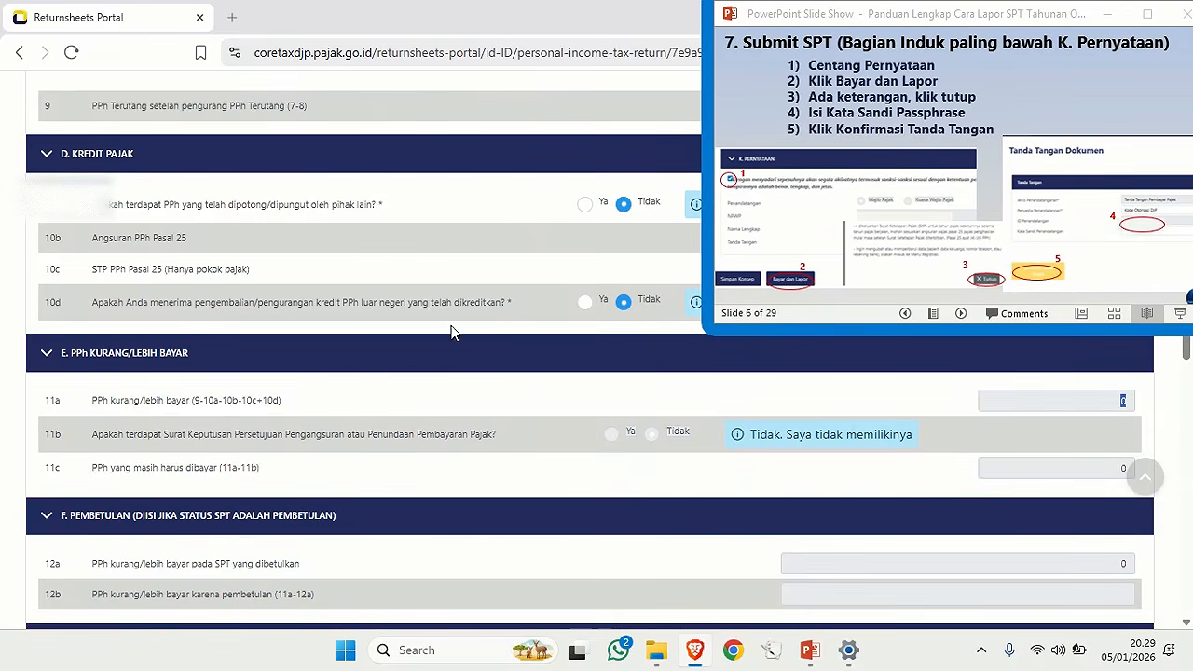
{"action": "scroll", "coordinate": [130, 373], "scroll_direction": "down", "scroll_amount": 15}
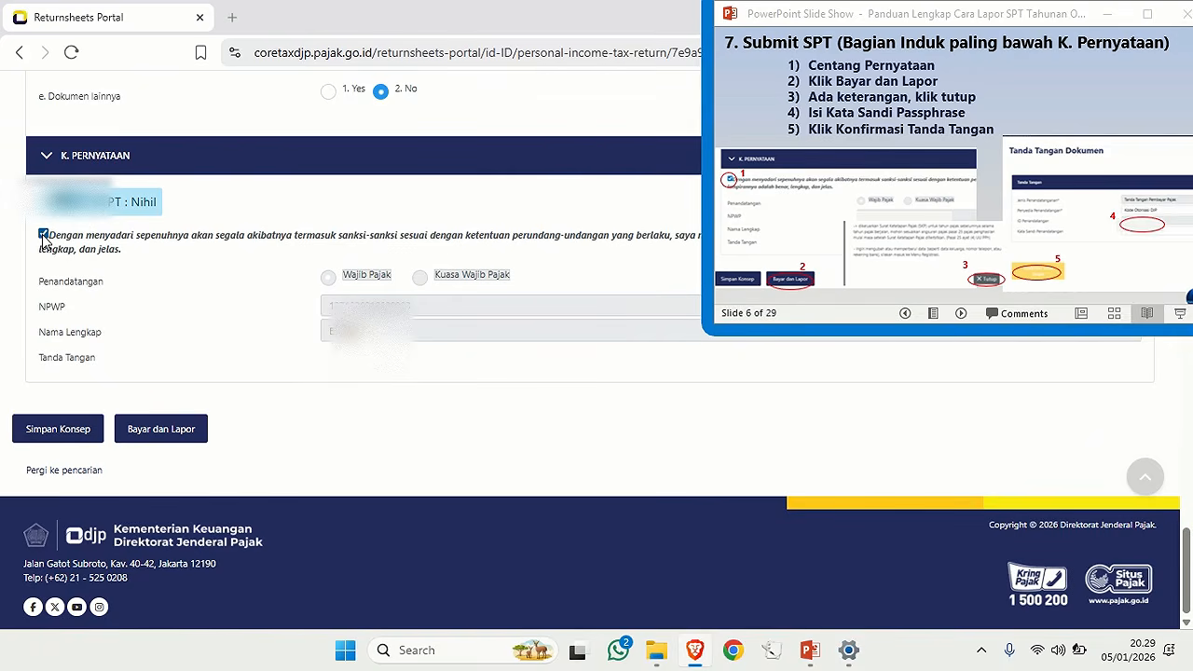
{"action": "left_click", "coordinate": [186, 429]}
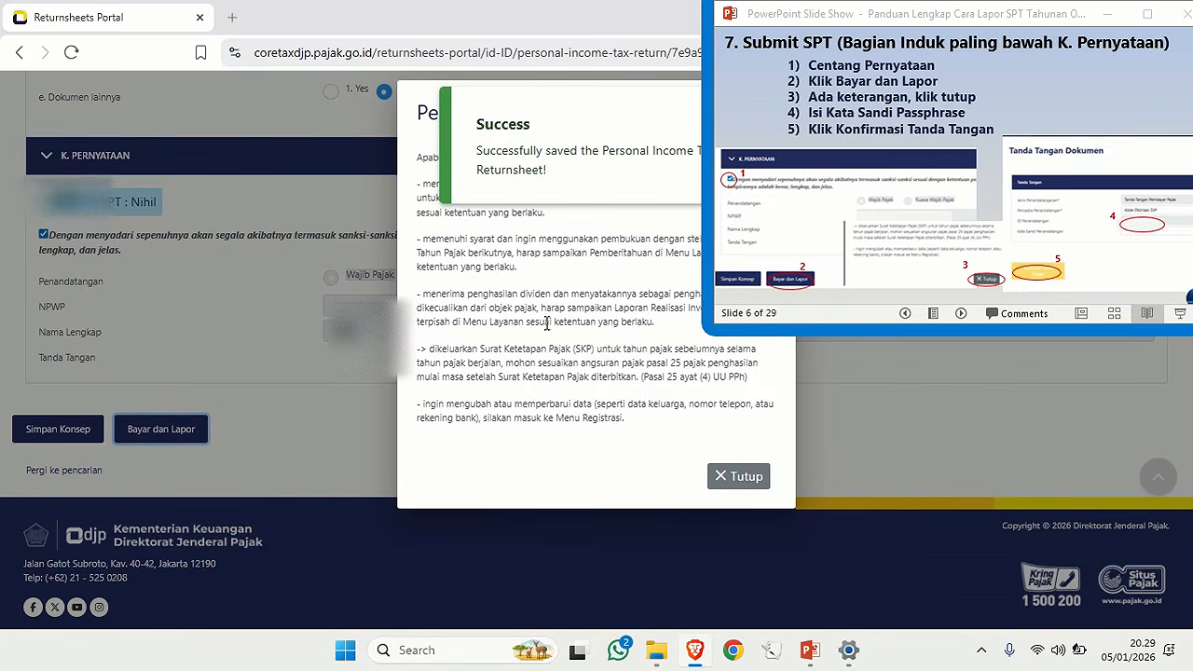
{"action": "left_click", "coordinate": [738, 477]}
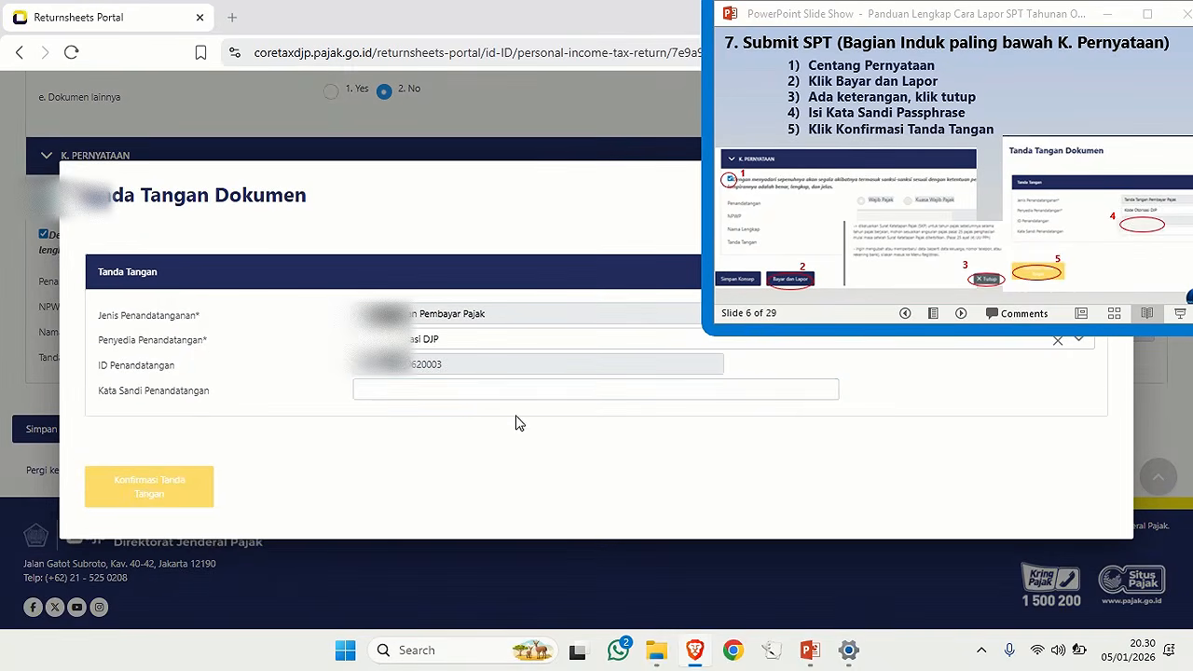
Sign the return by entering the Kata Sandi Penandatangan password, and request the Tanda Terima of the submitted Januari - Desember 2025 PPh Orang Pribadi return.
{"action": "left_click", "coordinate": [383, 392]}
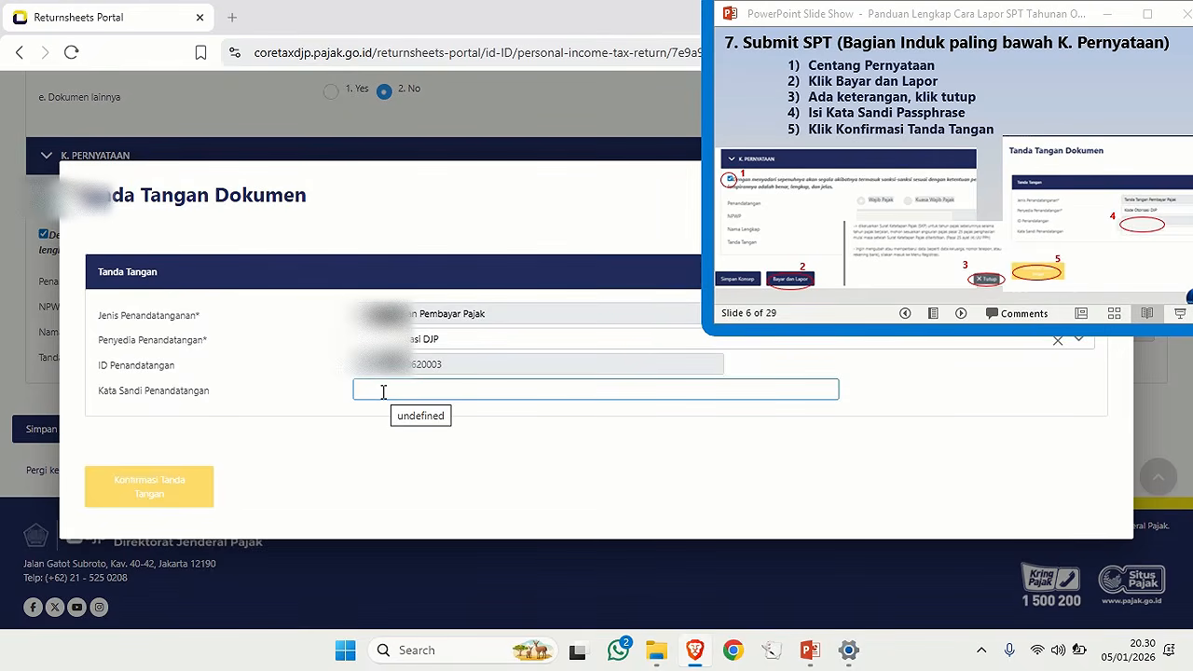
{"action": "key", "text": "ctrl+v"}
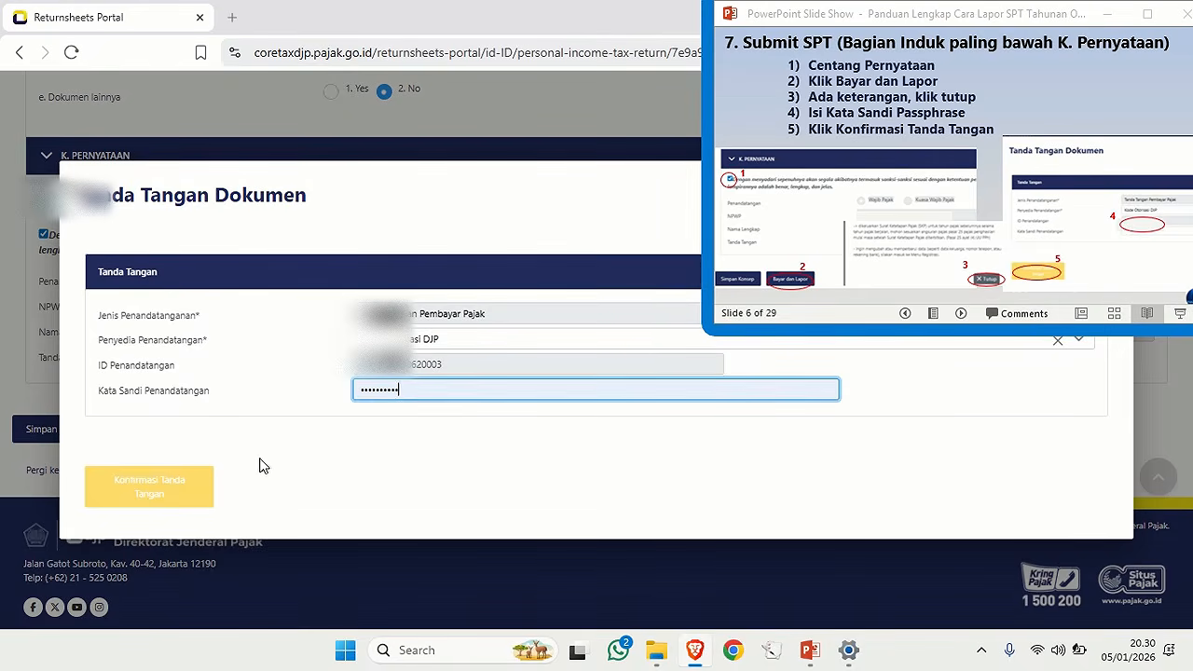
{"action": "left_click", "coordinate": [152, 488]}
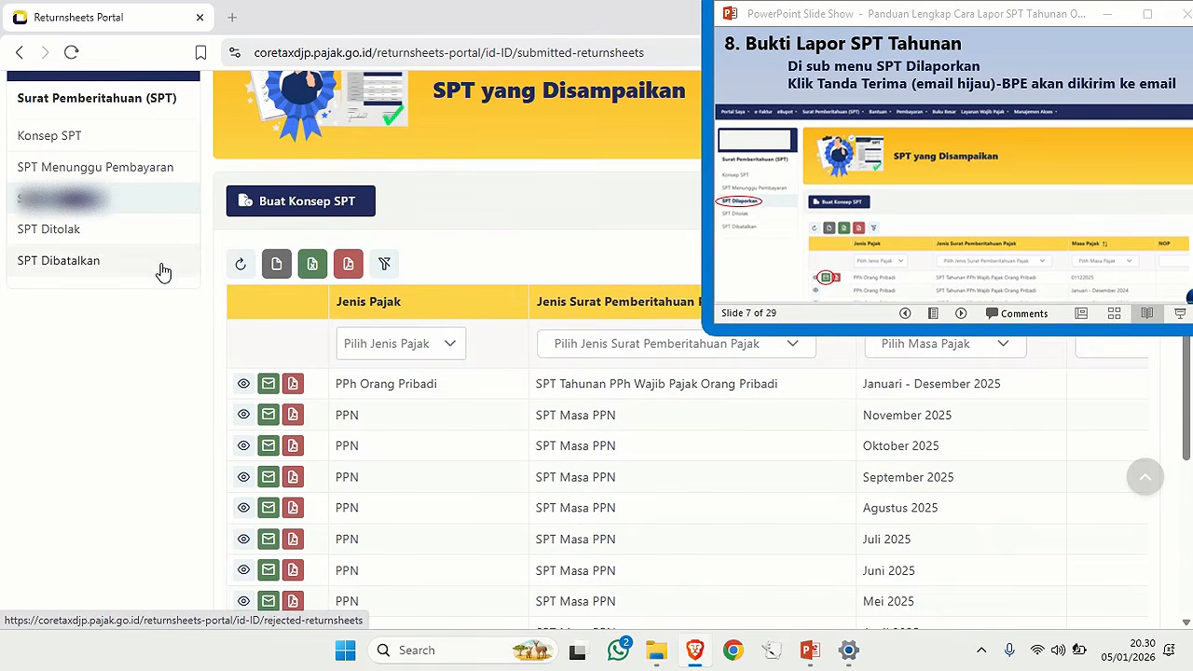
{"action": "left_click", "coordinate": [270, 385]}
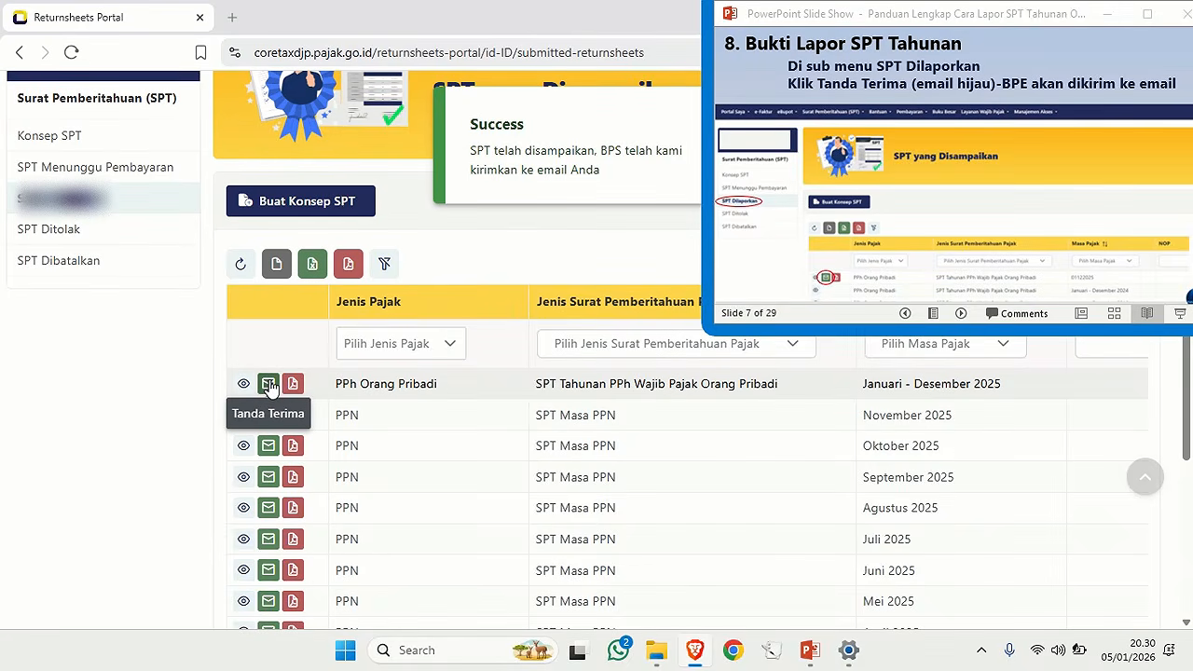
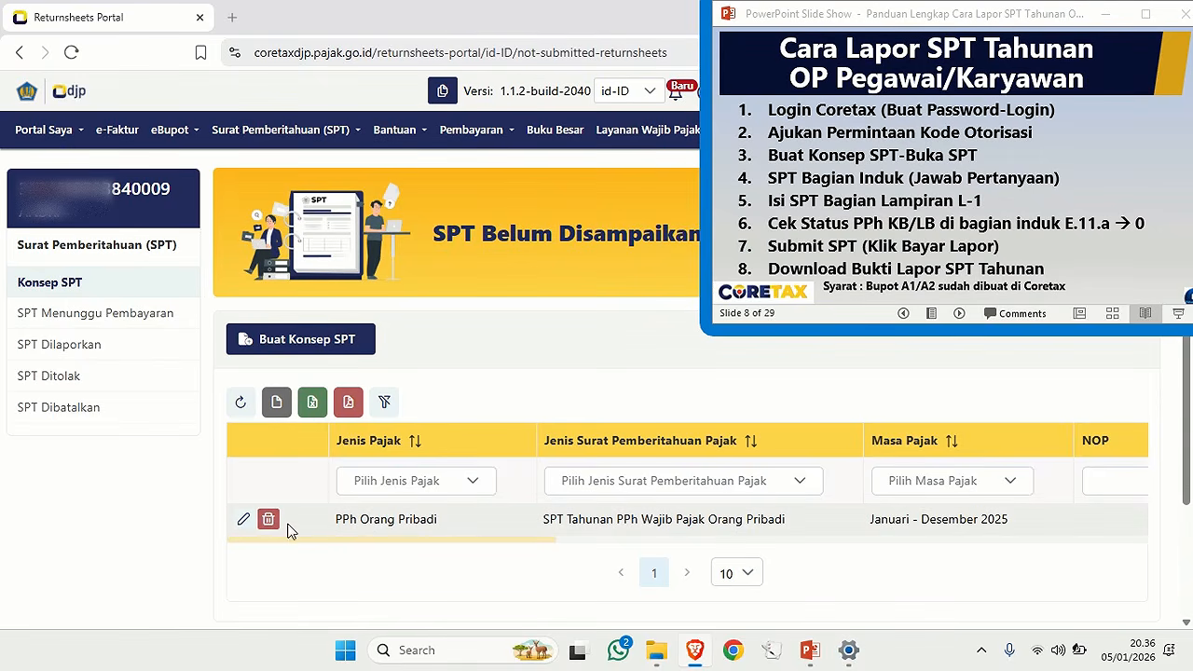
Open the employee's Januari - Desember 2025 draft return, advance the guide to the Header instructions and run Posting SPT.
{"action": "left_click", "coordinate": [242, 520]}
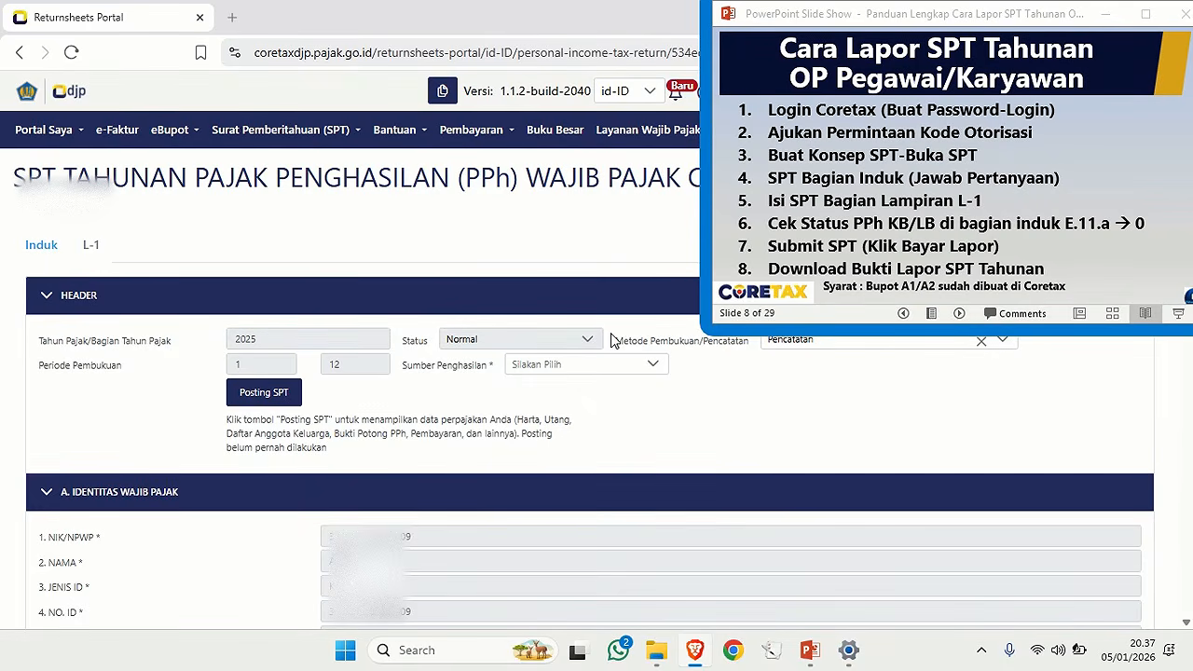
{"action": "left_click", "coordinate": [898, 206]}
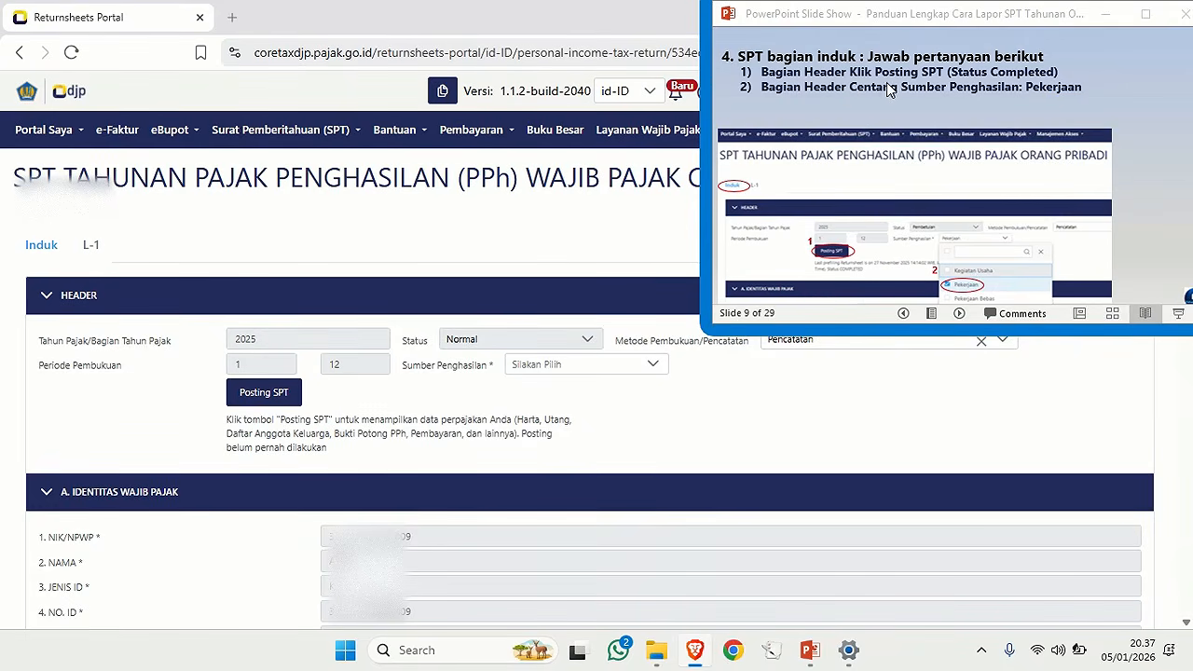
{"action": "left_click", "coordinate": [270, 393]}
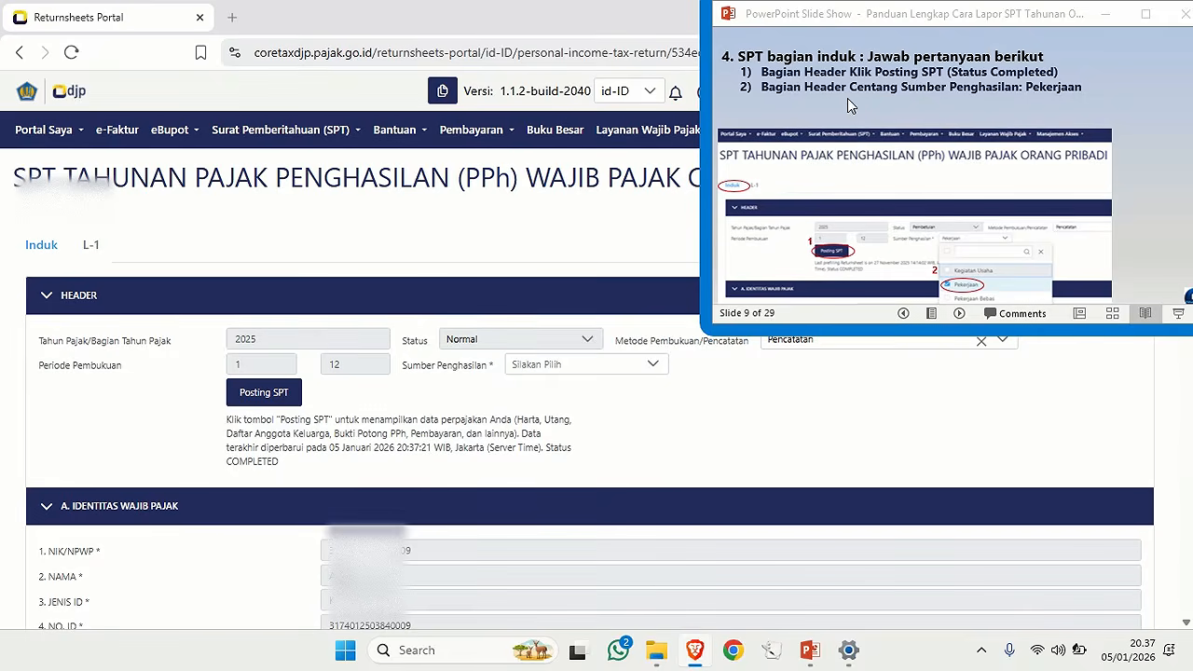
Set Sumber Penghasilan in the return header to Pekerjaan.
{"action": "left_click", "coordinate": [583, 365]}
{"action": "left_click", "coordinate": [566, 468]}
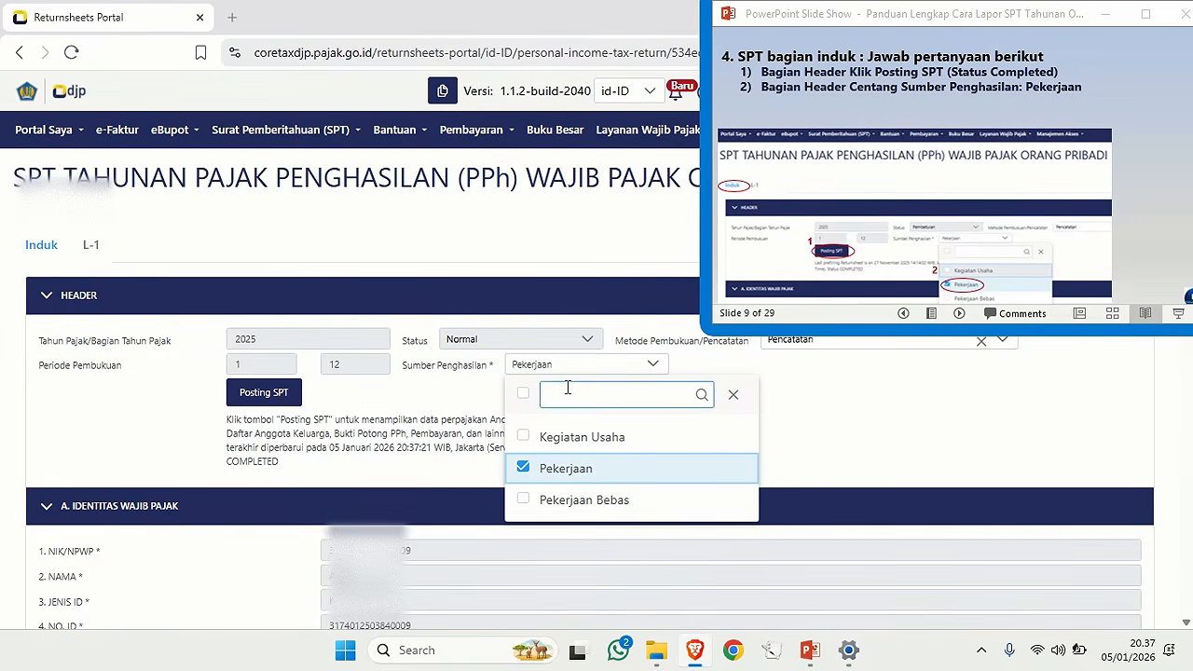
{"action": "left_click", "coordinate": [484, 397]}
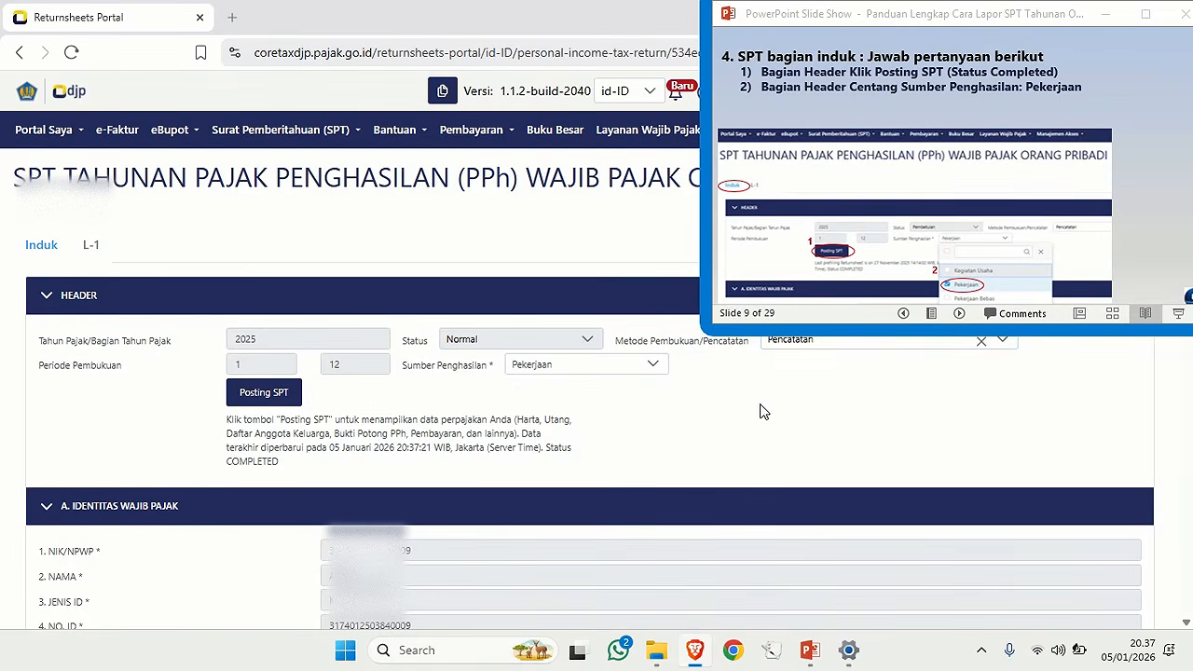
Advance the guide to the main-form answers and answer Ya to question 1.a about domestic income from employment.
{"action": "left_click", "coordinate": [876, 208]}
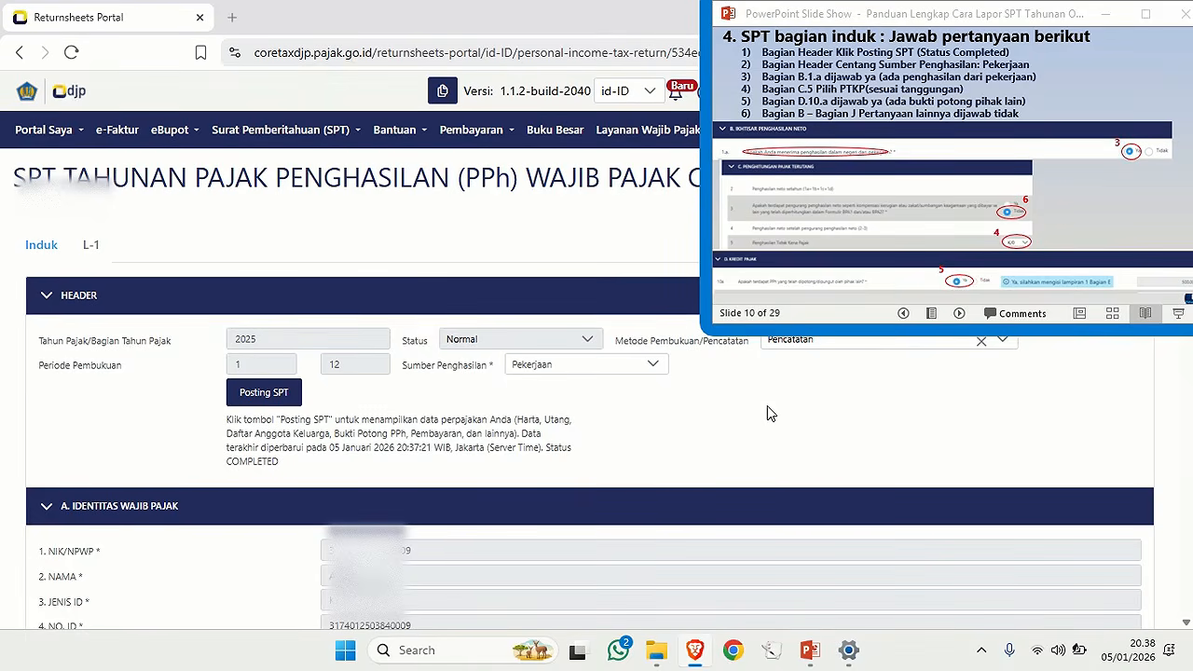
{"action": "scroll", "coordinate": [768, 405], "scroll_direction": "down", "scroll_amount": 5}
{"action": "left_click_drag", "start_coordinate": [91, 395], "coordinate": [379, 401]}
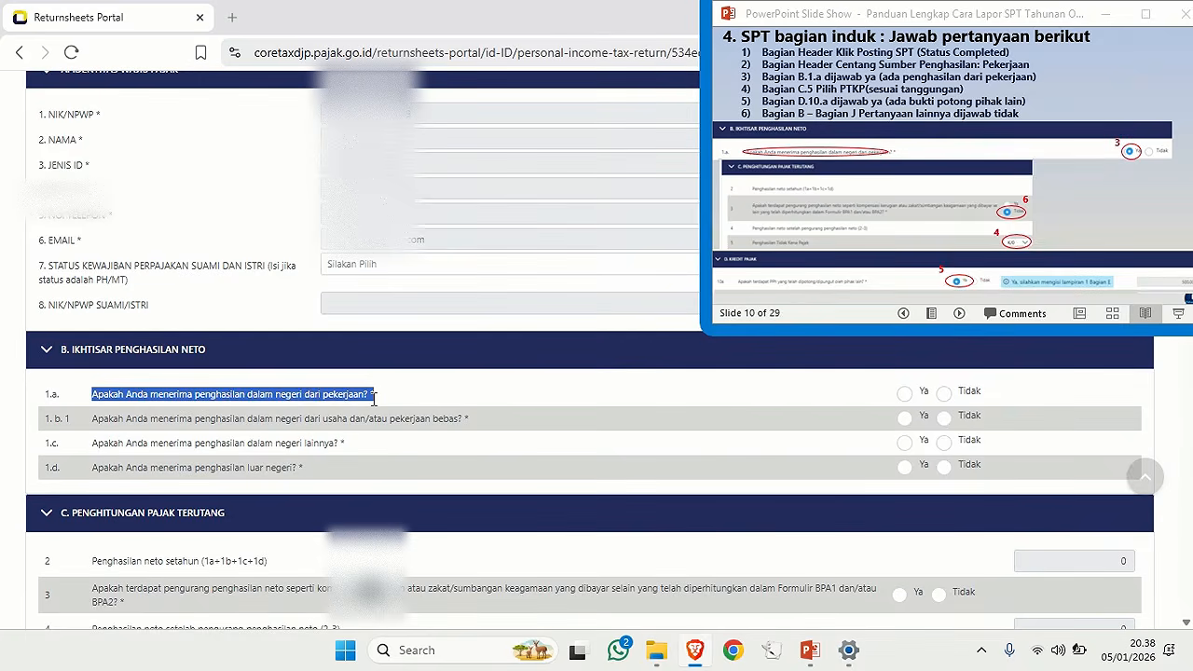
{"action": "left_click", "coordinate": [907, 396]}
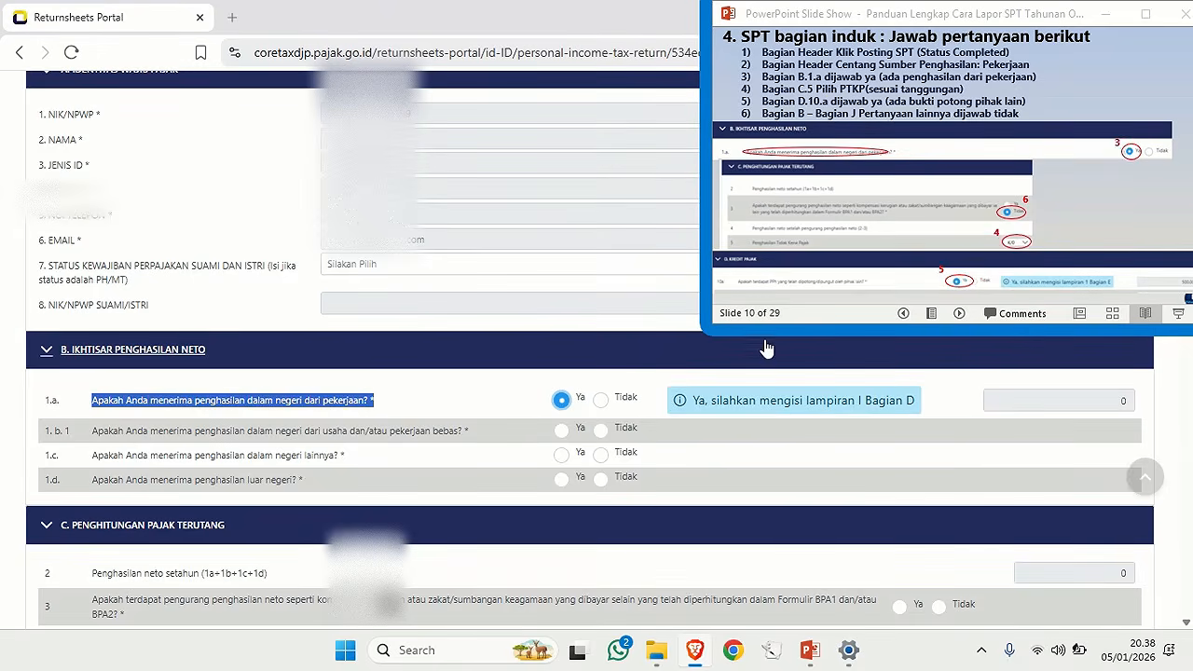
Set Penghasilan Tidak Kena Pajak in section C, item 5, to TK/0.
{"action": "scroll", "coordinate": [771, 464], "scroll_direction": "down", "scroll_amount": 2}
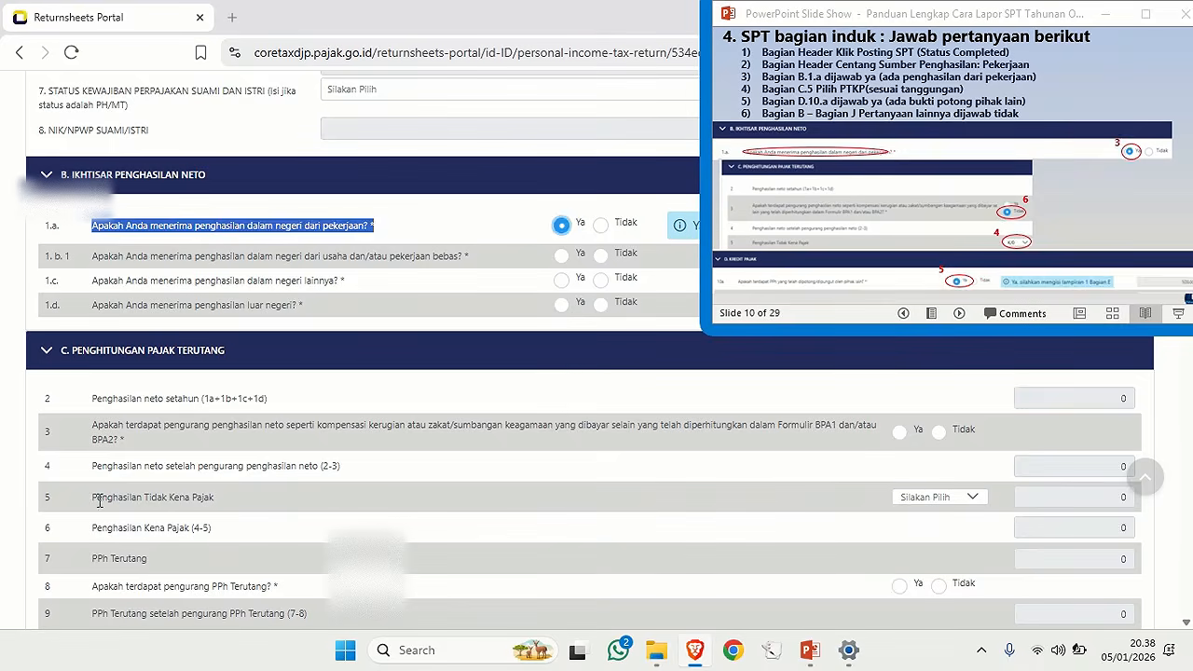
{"action": "left_click_drag", "start_coordinate": [92, 497], "coordinate": [341, 513]}
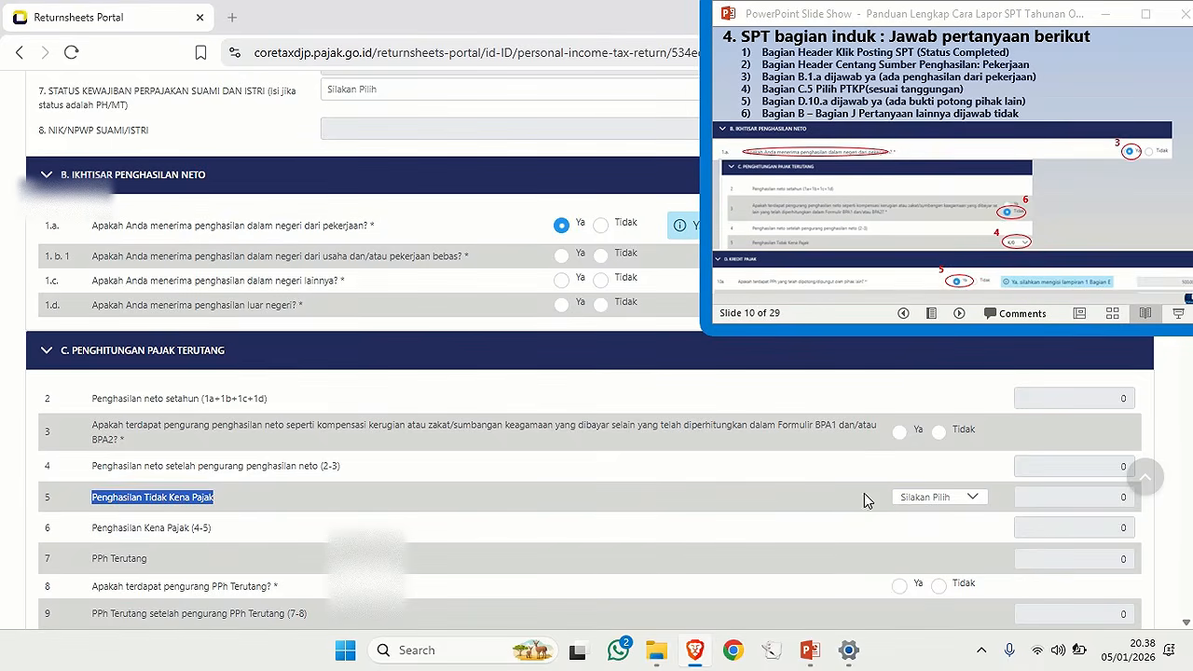
{"action": "left_click", "coordinate": [937, 501]}
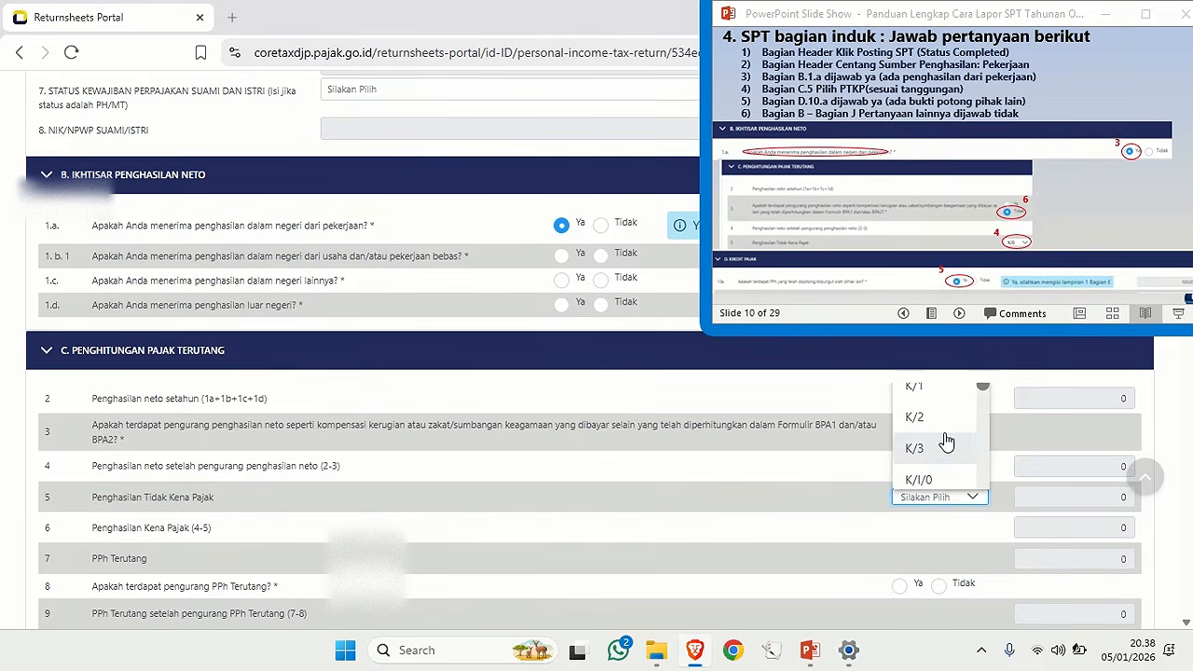
{"action": "scroll", "coordinate": [946, 440], "scroll_direction": "down", "scroll_amount": 1}
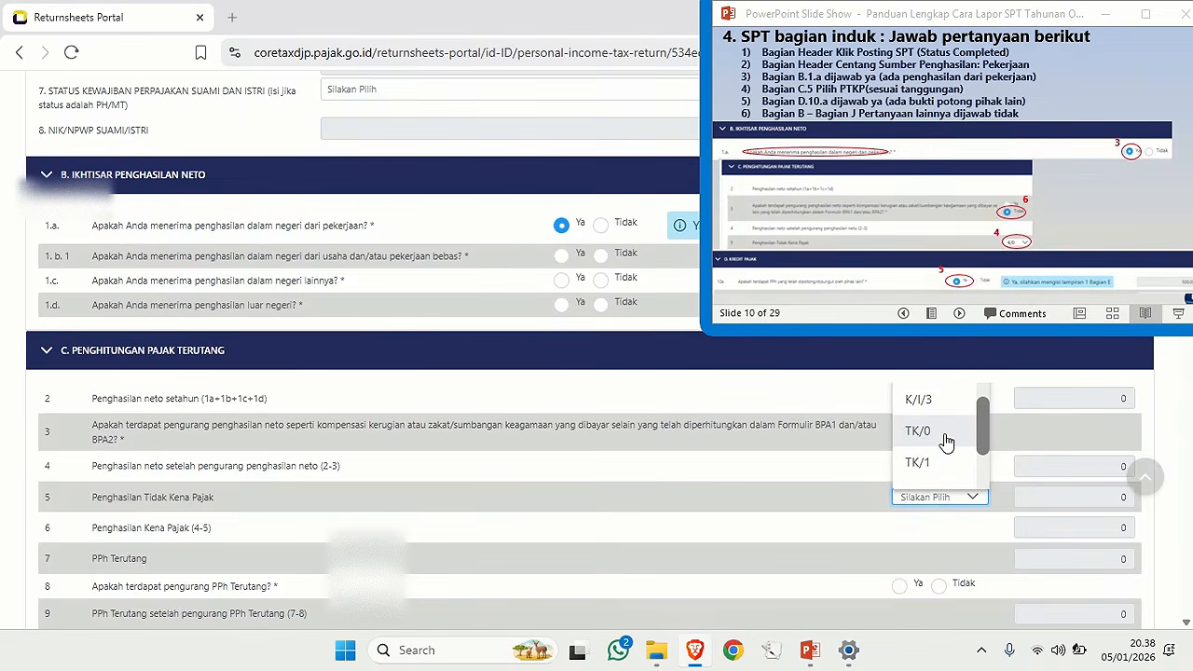
{"action": "left_click", "coordinate": [937, 434]}
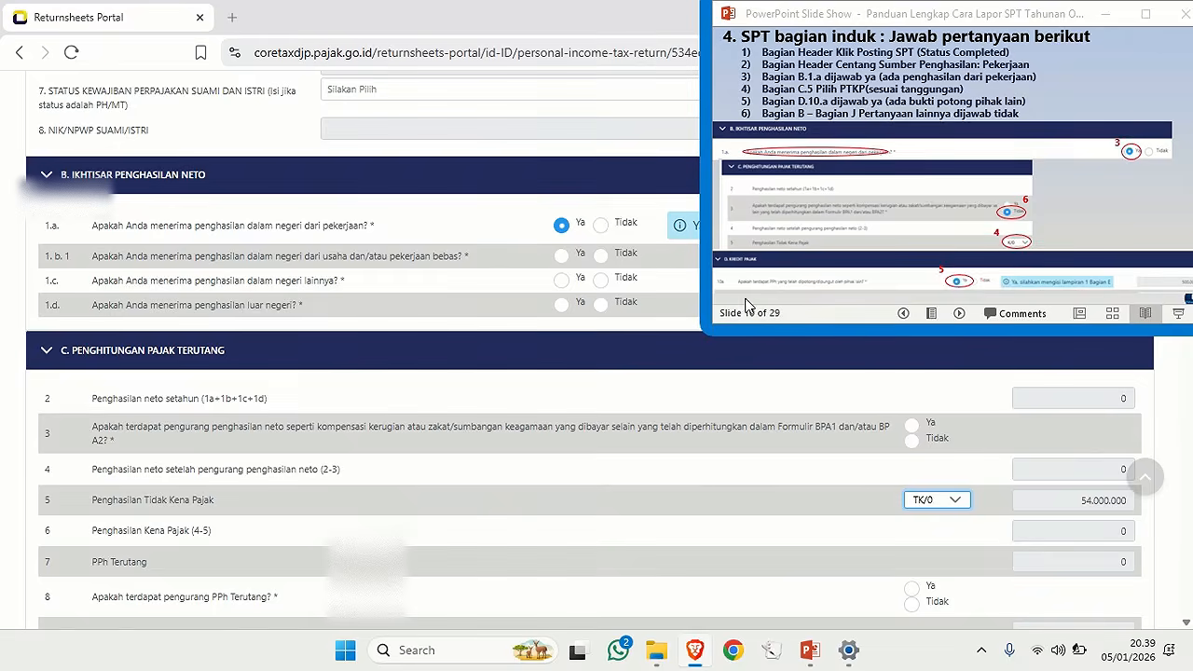
Answer Ya to question 10a in Kredit Pajak about PPh withheld or collected by other parties.
{"action": "scroll", "coordinate": [737, 487], "scroll_direction": "down", "scroll_amount": 5}
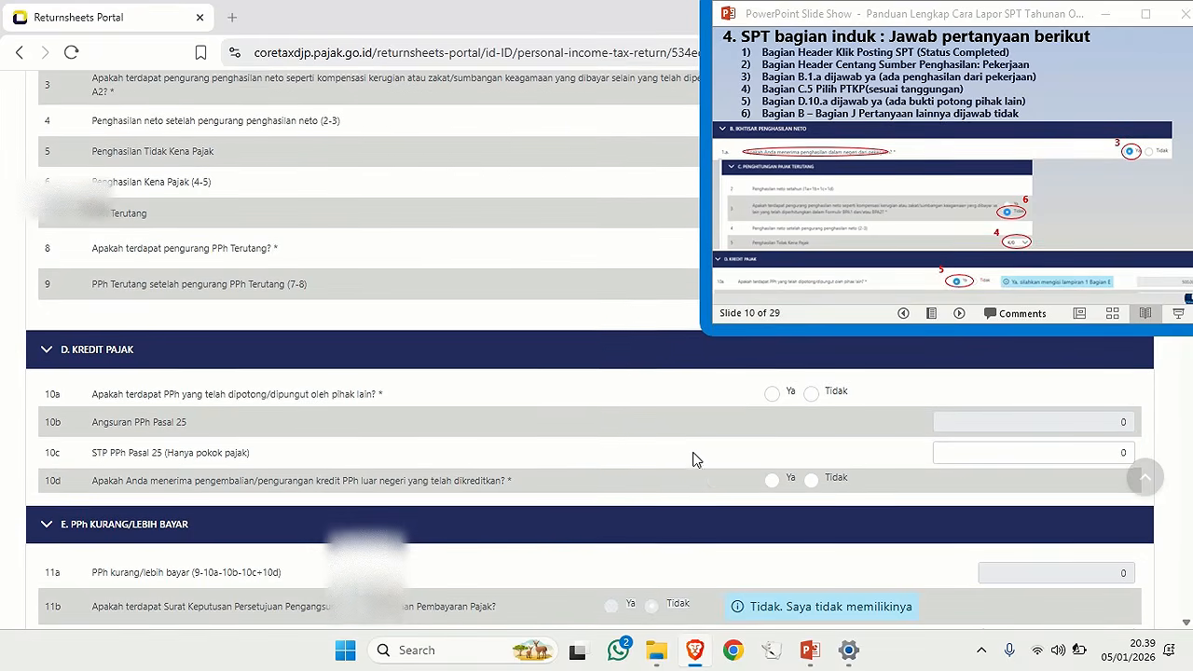
{"action": "left_click_drag", "start_coordinate": [88, 396], "coordinate": [368, 398]}
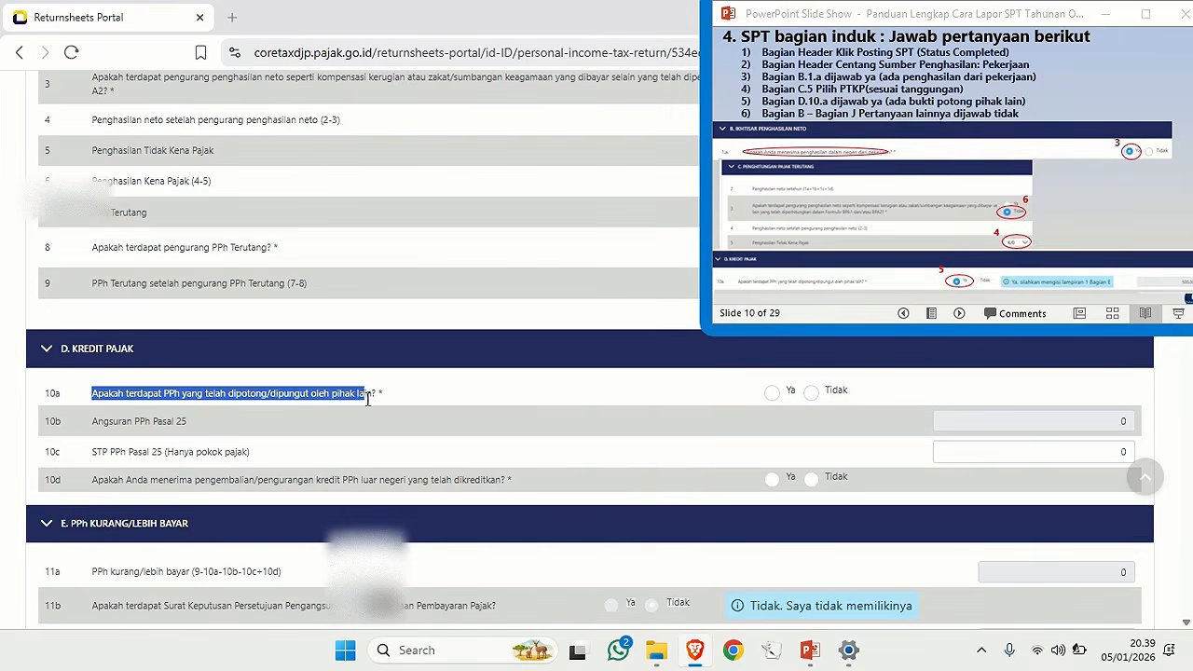
{"action": "left_click", "coordinate": [772, 392]}
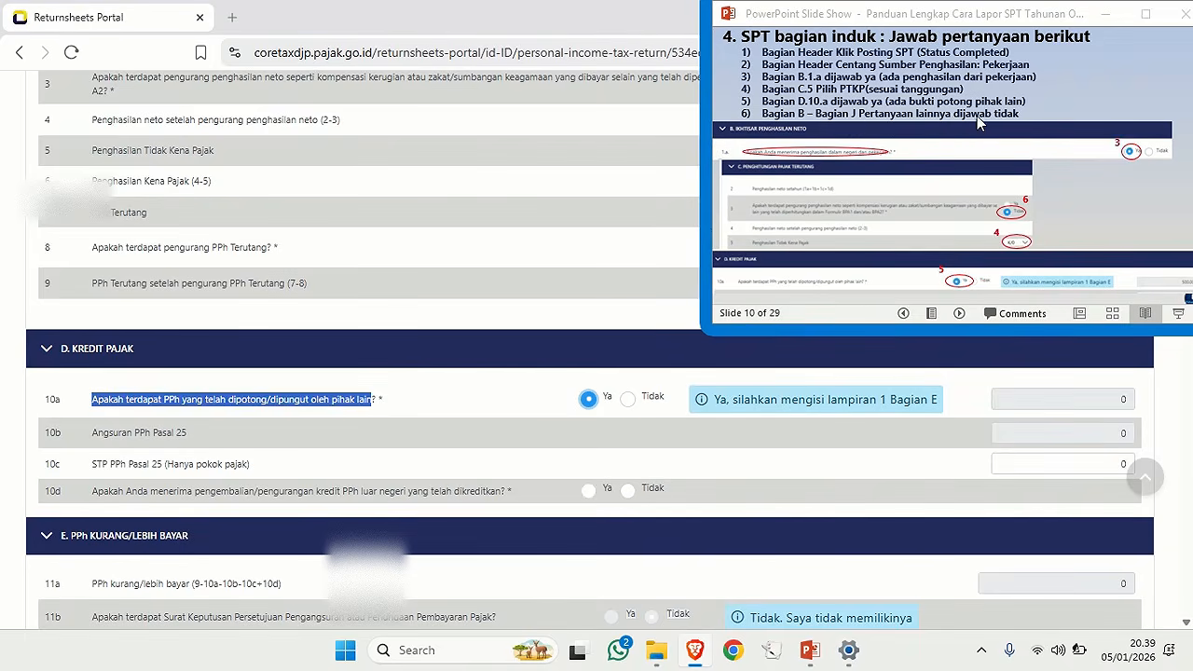
Answer Tidak to questions 1.b.1, 1.c and 1.d on business, other domestic and foreign income in Ikhtisar Penghasilan Neto.
{"action": "scroll", "coordinate": [596, 317], "scroll_direction": "up", "scroll_amount": 7}
{"action": "scroll", "coordinate": [577, 347], "scroll_direction": "down", "scroll_amount": 3}
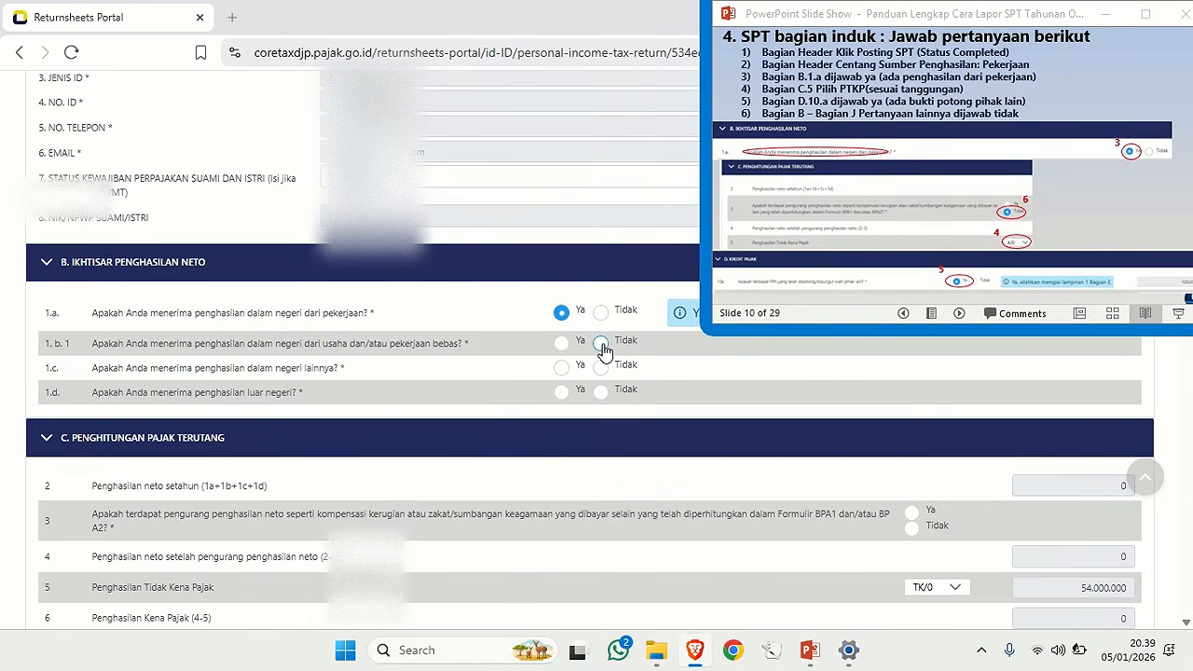
{"action": "left_click", "coordinate": [602, 345]}
{"action": "left_click", "coordinate": [600, 384]}
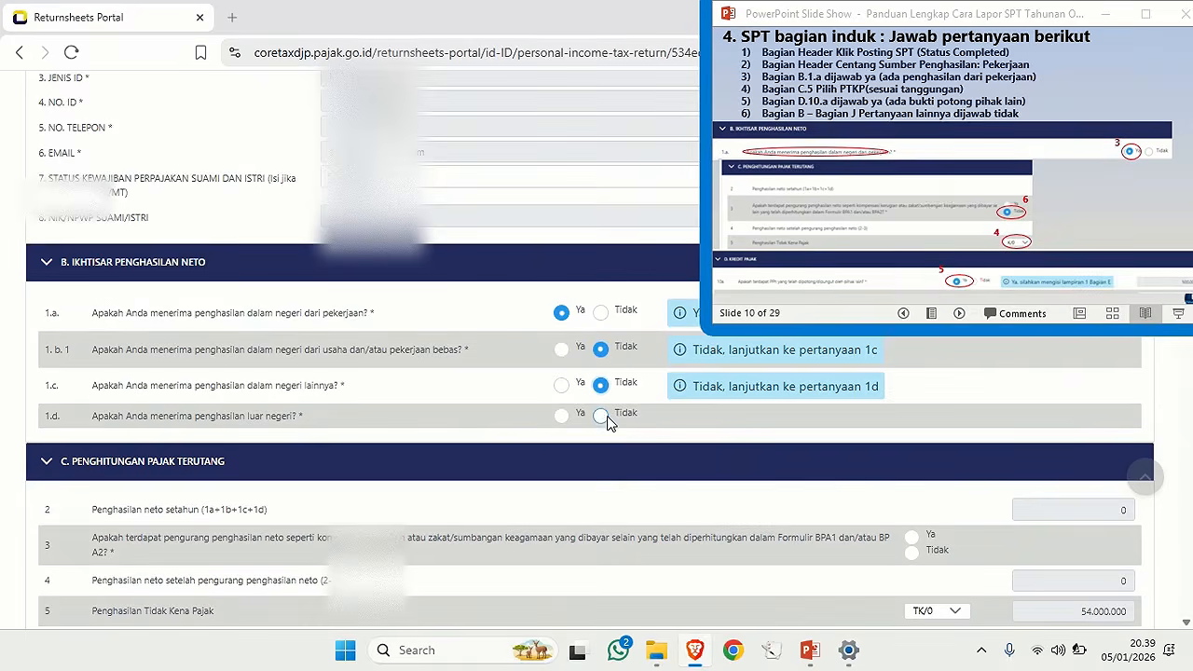
{"action": "left_click", "coordinate": [602, 416]}
Answer Tidak to questions 3 and 8 in Penghitungan Pajak Terutang and to question 10d in Kredit Pajak.
{"action": "scroll", "coordinate": [680, 421], "scroll_direction": "down", "scroll_amount": 1}
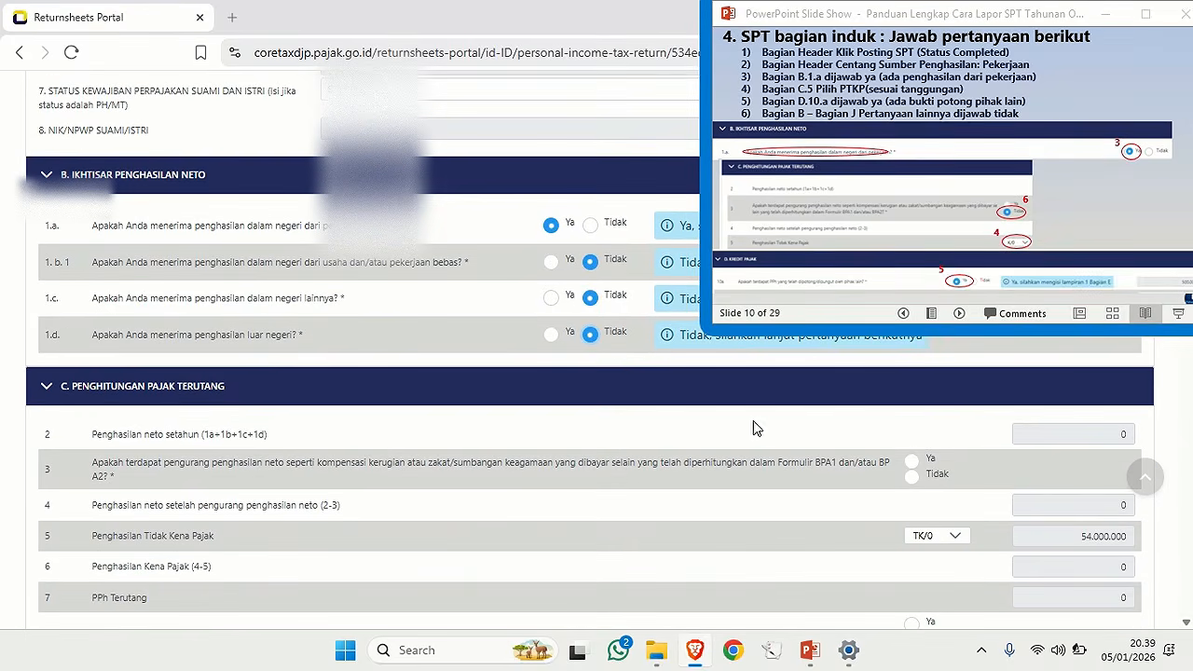
{"action": "left_click", "coordinate": [911, 477]}
{"action": "scroll", "coordinate": [743, 491], "scroll_direction": "down", "scroll_amount": 2}
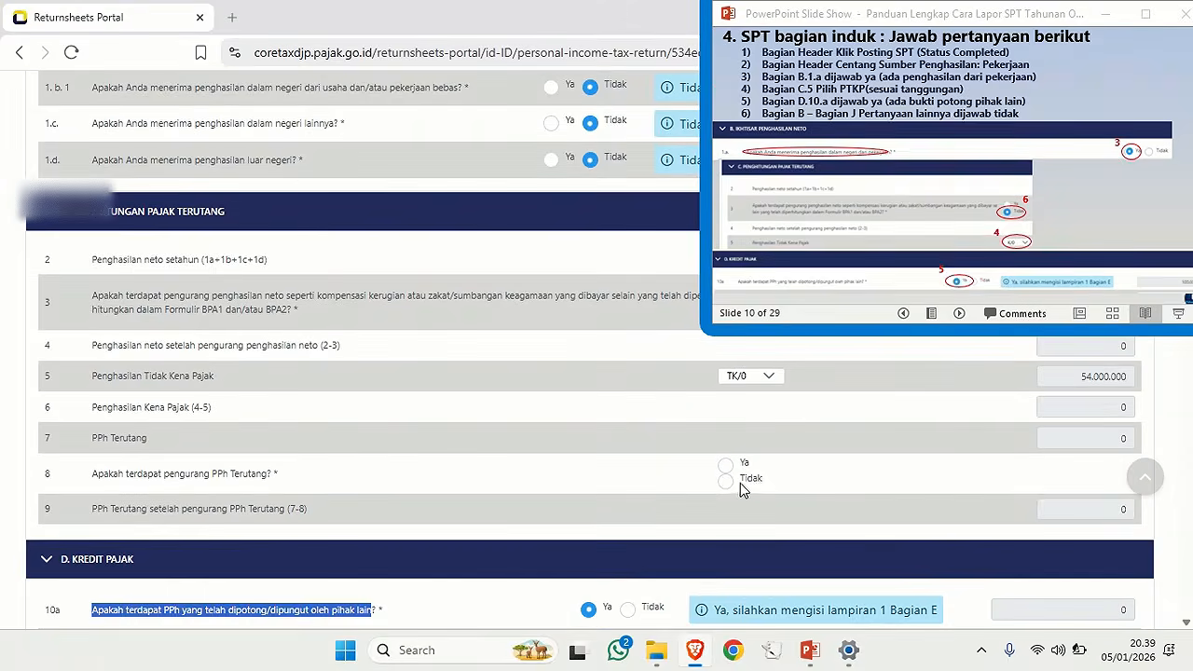
{"action": "left_click", "coordinate": [726, 481]}
{"action": "scroll", "coordinate": [847, 481], "scroll_direction": "down", "scroll_amount": 2}
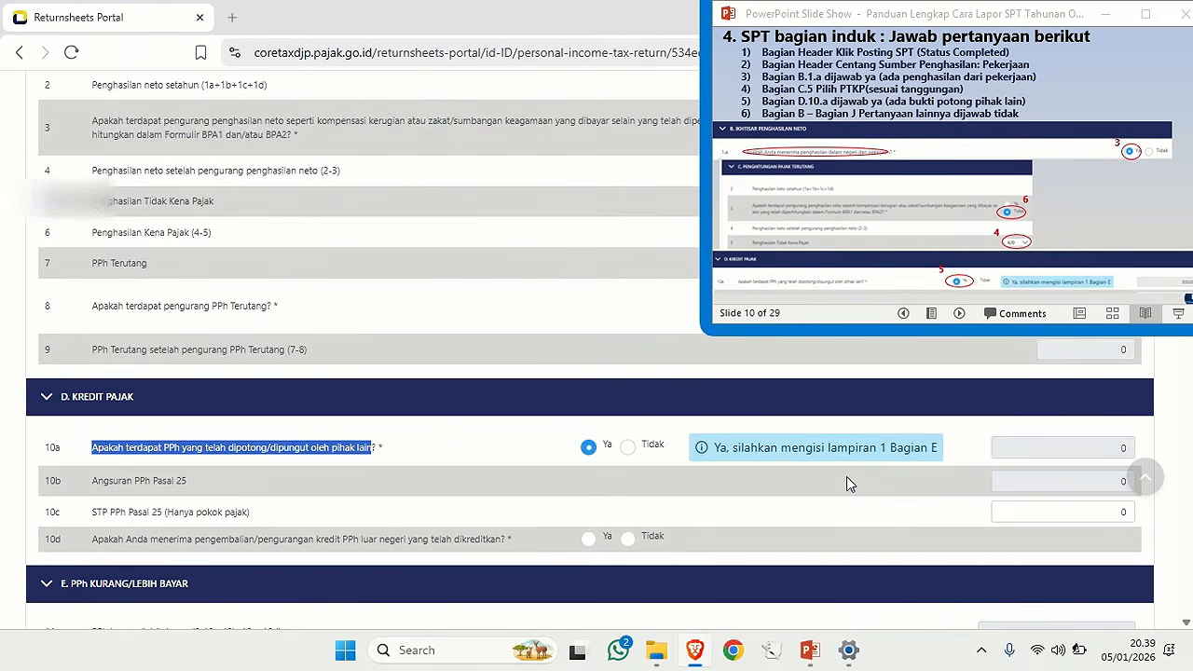
{"action": "scroll", "coordinate": [846, 476], "scroll_direction": "down", "scroll_amount": 1}
{"action": "left_click", "coordinate": [623, 457]}
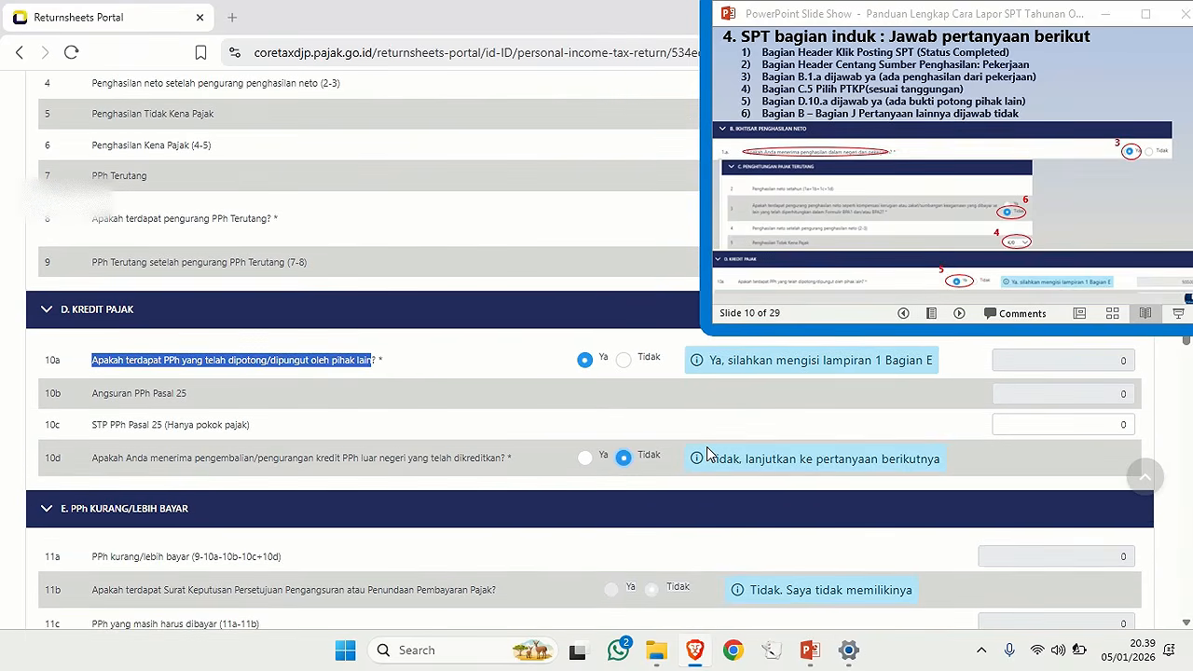
{"action": "scroll", "coordinate": [708, 452], "scroll_direction": "down", "scroll_amount": 1}
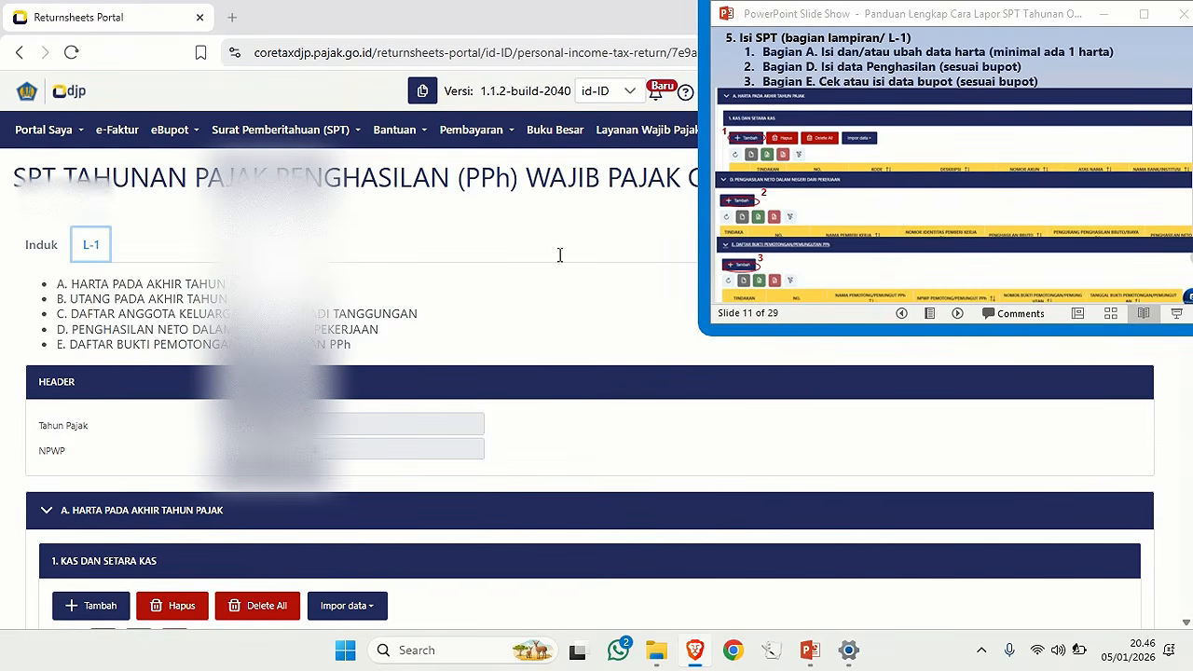
Start a Kas dan Setara Kas entry in attachment L-1 as Tabungan (Bank/Lembaga Keuangan), with Nomor Akun "-" and Atas Nama Sendiri.
{"action": "scroll", "coordinate": [520, 287], "scroll_direction": "down", "scroll_amount": 2}
{"action": "scroll", "coordinate": [520, 287], "scroll_direction": "down", "scroll_amount": 1}
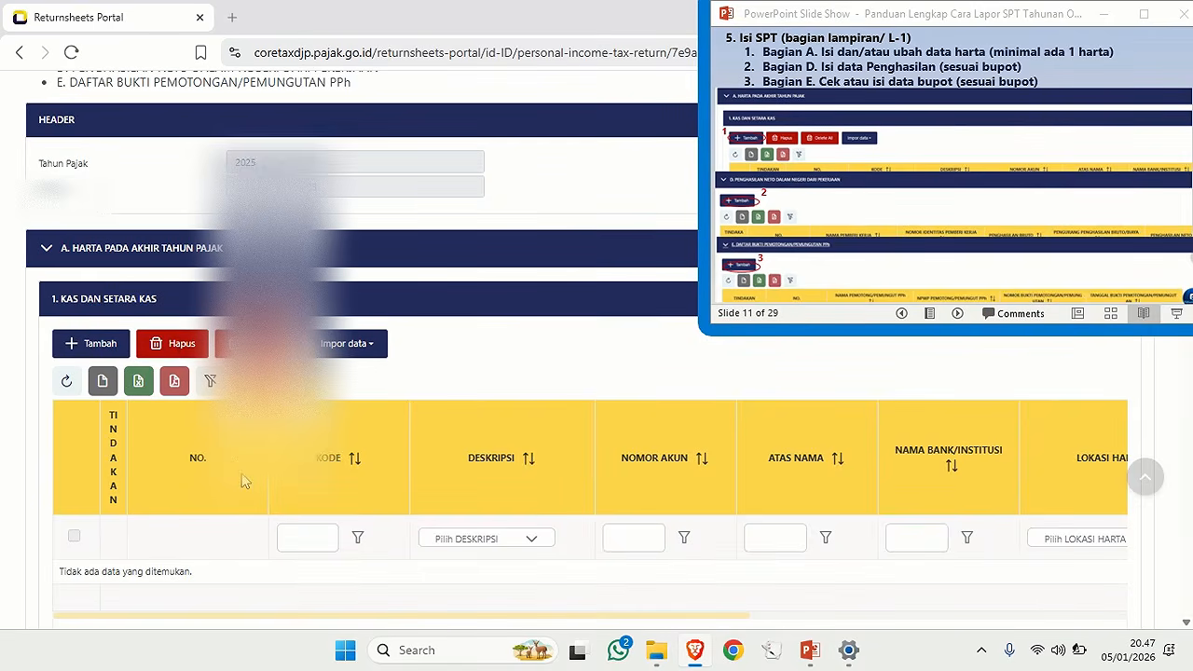
{"action": "left_click", "coordinate": [93, 343]}
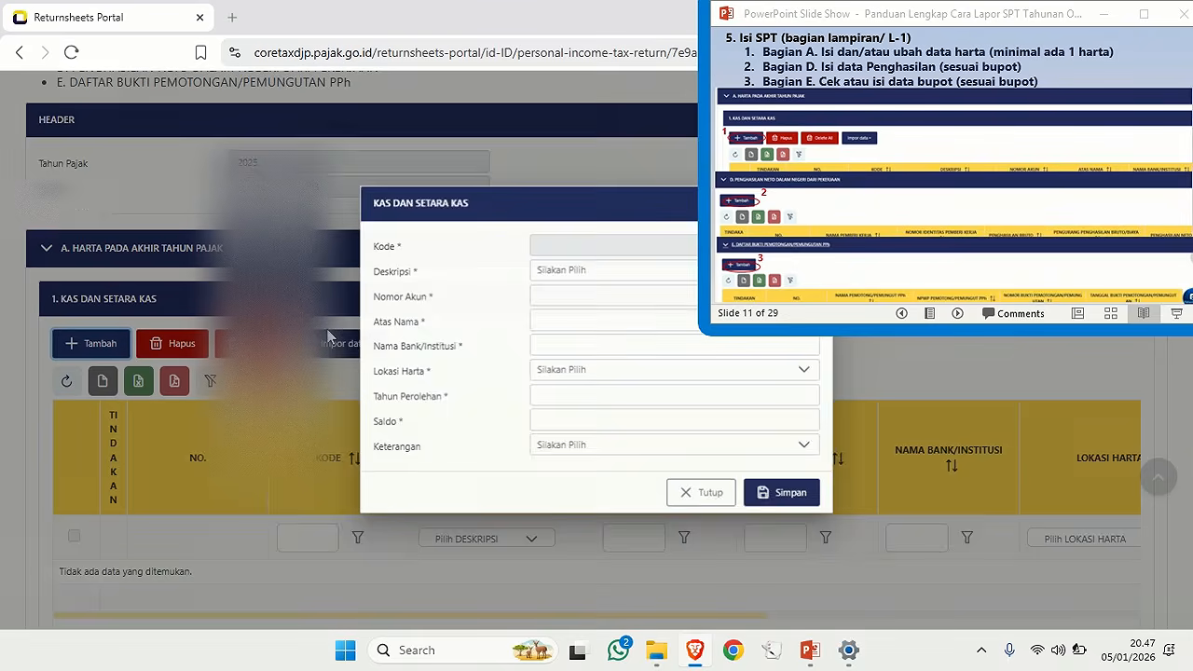
{"action": "left_click", "coordinate": [559, 270]}
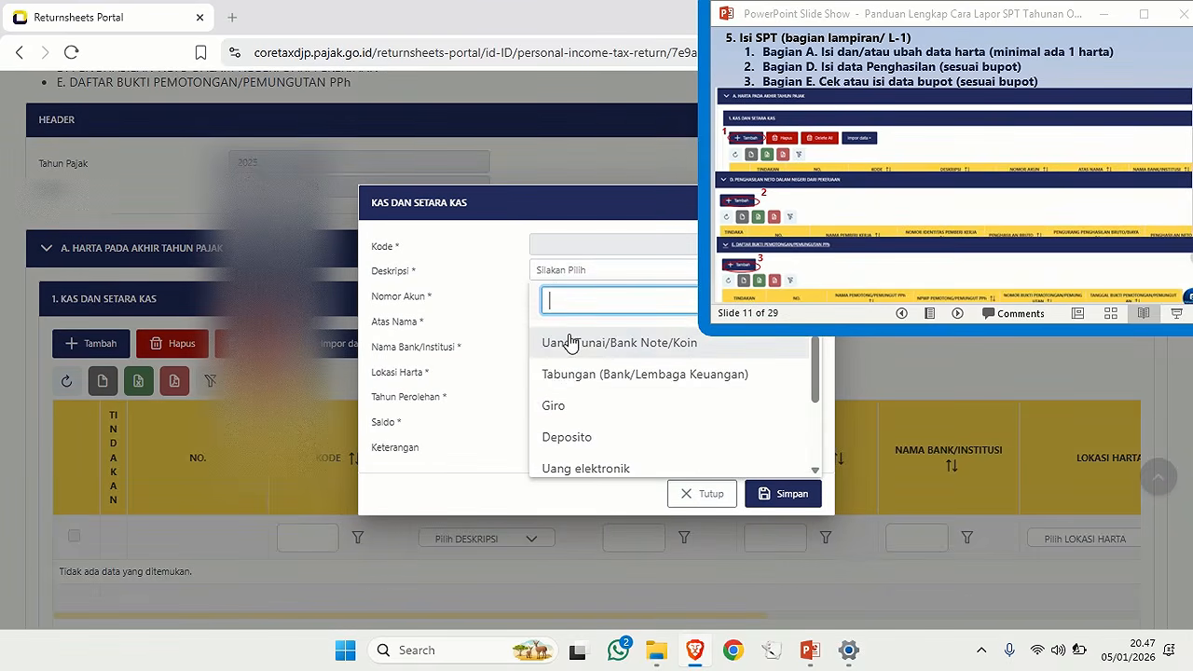
{"action": "left_click", "coordinate": [575, 375]}
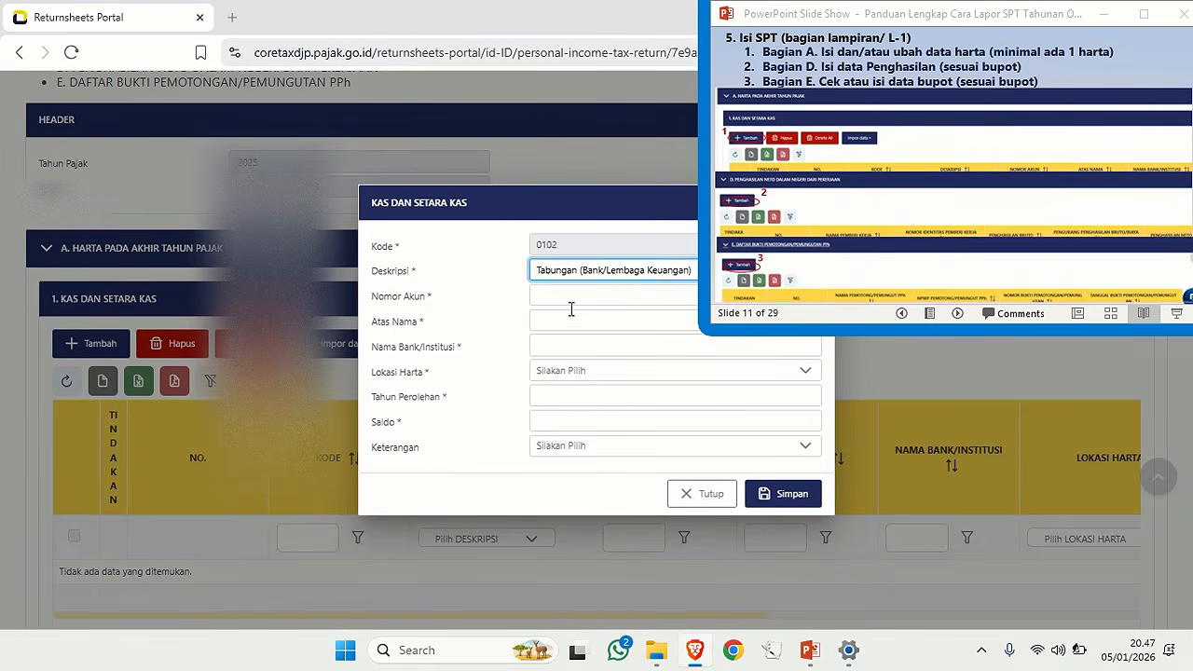
{"action": "left_click", "coordinate": [571, 295]}
{"action": "type", "text": "-"}
{"action": "left_click", "coordinate": [553, 327]}
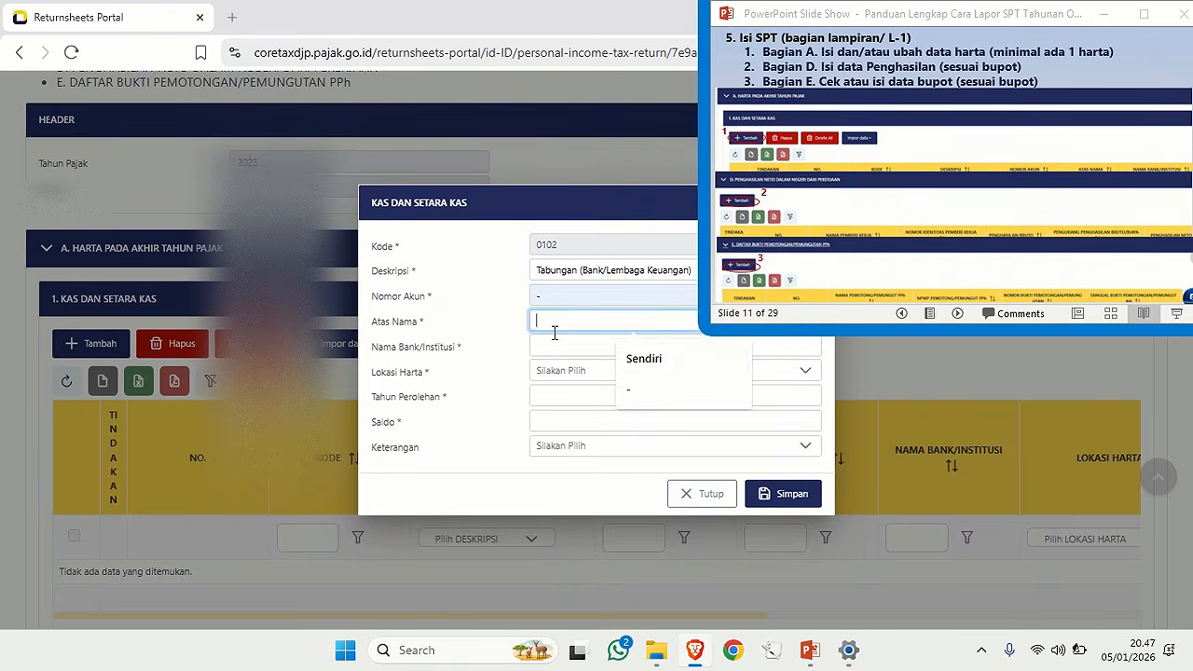
{"action": "type", "text": "Sendiri"}
Complete the savings entry with bank BSI, location Indonesia, acquisition year 2025 and Saldo 500.000, and save it.
{"action": "left_click", "coordinate": [567, 347]}
{"action": "left_click", "coordinate": [631, 386]}
{"action": "left_click", "coordinate": [589, 396]}
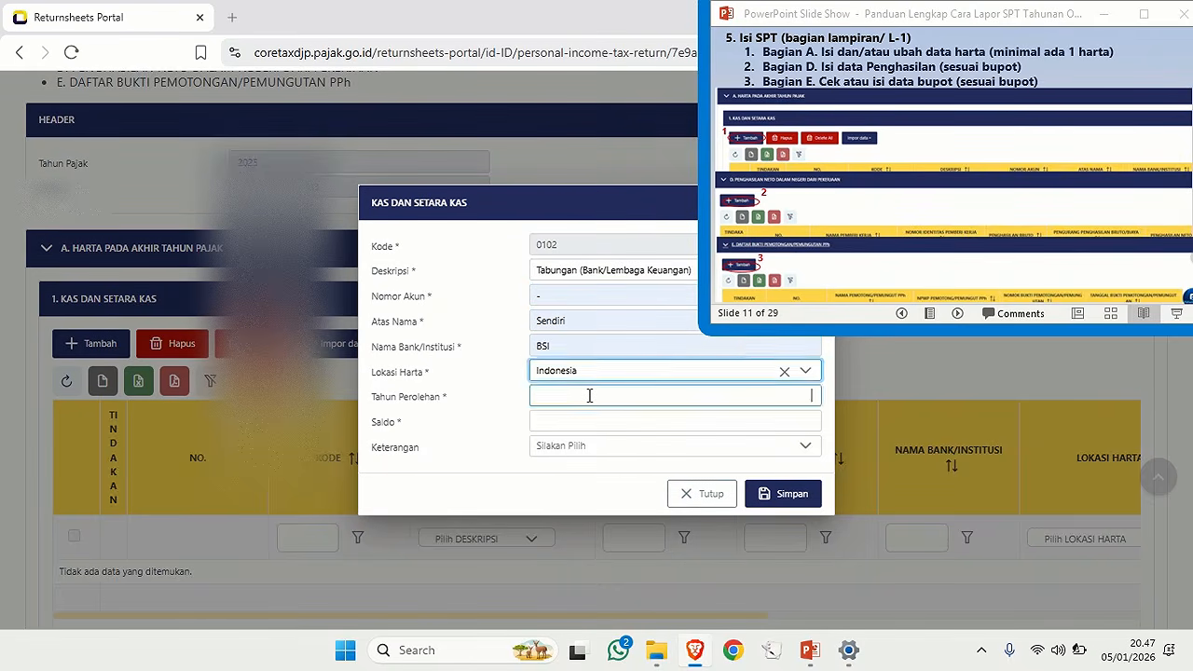
{"action": "type", "text": "2025"}
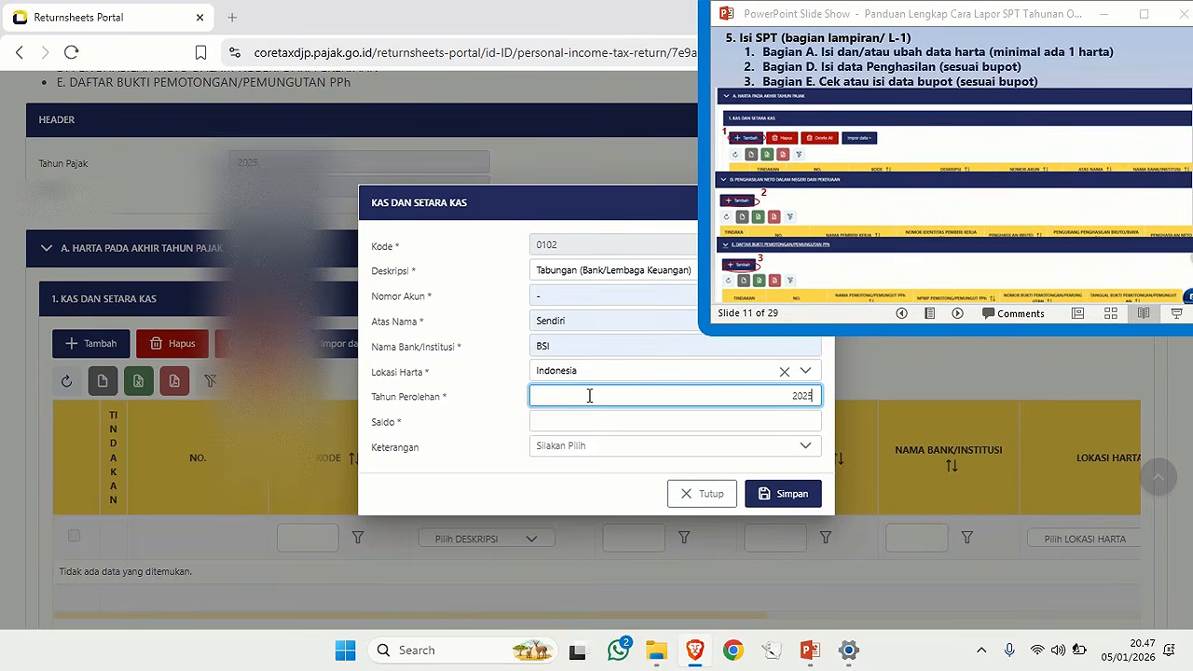
{"action": "key", "text": "Tab"}
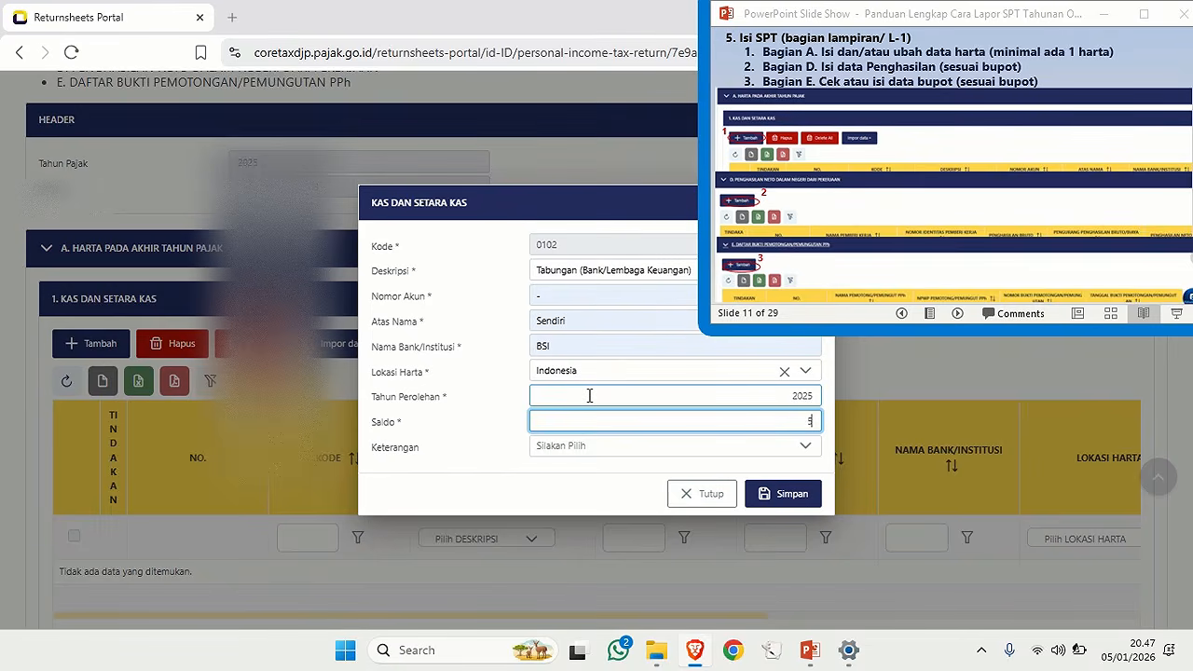
{"action": "type", "text": "50.000"}
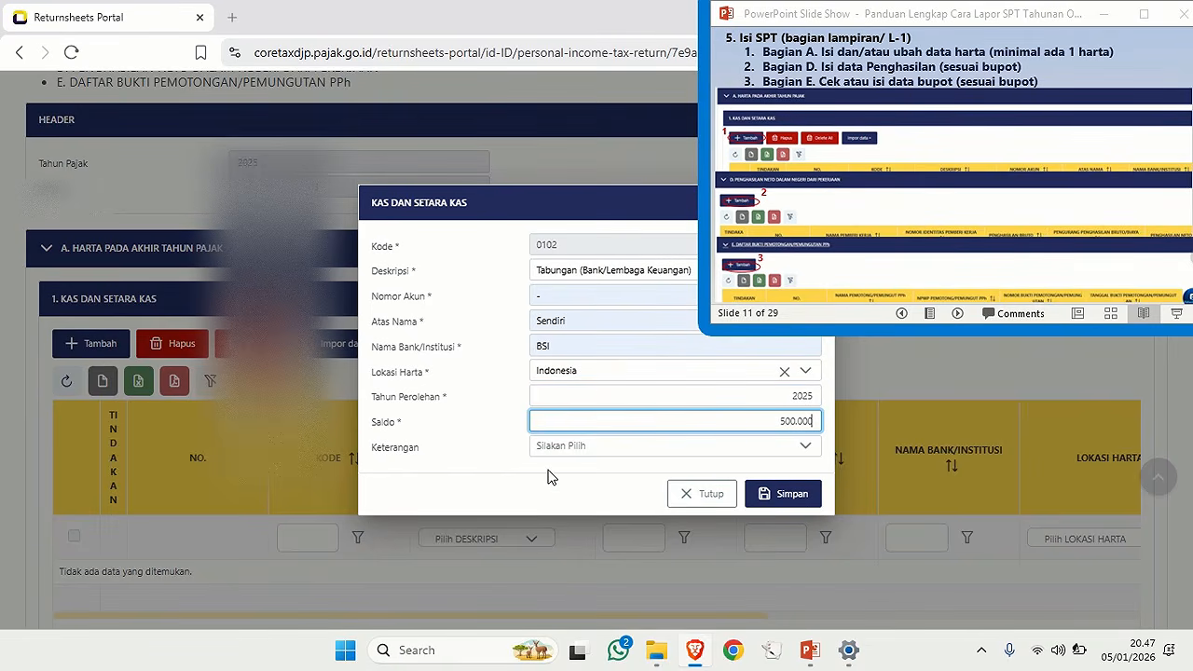
{"action": "left_click", "coordinate": [794, 496]}
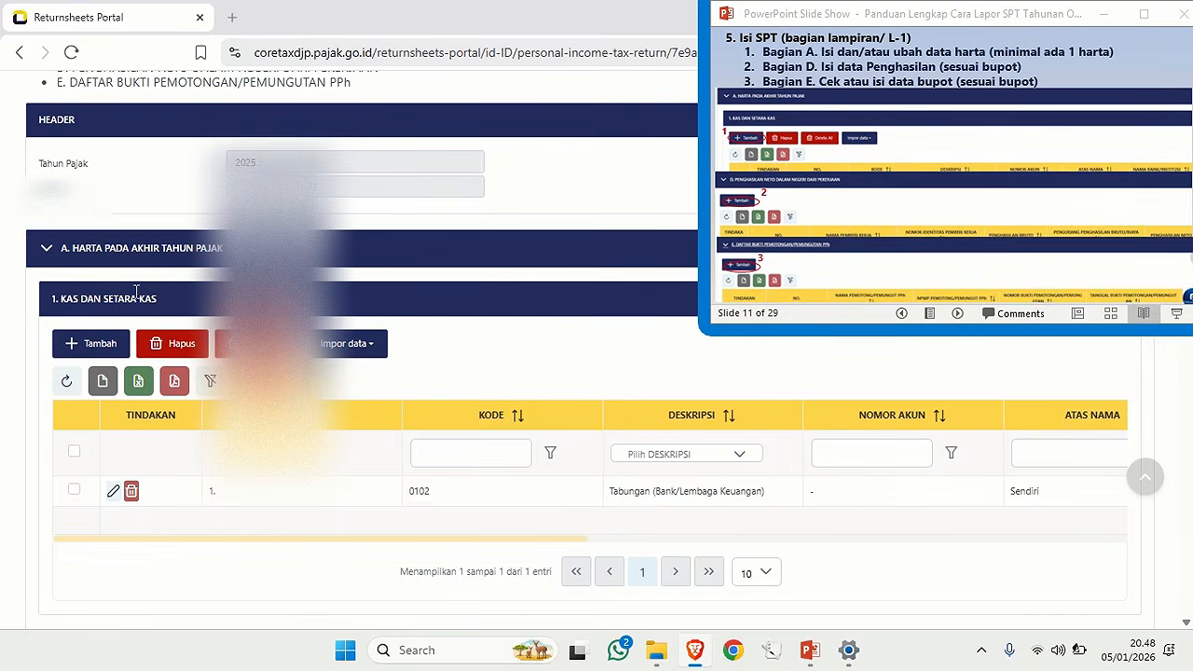
Review the remaining asset tables in section A of L-1 and the income and withholding tables in sections D and E.
{"action": "scroll", "coordinate": [249, 480], "scroll_direction": "down", "scroll_amount": 2}
{"action": "scroll", "coordinate": [248, 474], "scroll_direction": "down", "scroll_amount": 12}
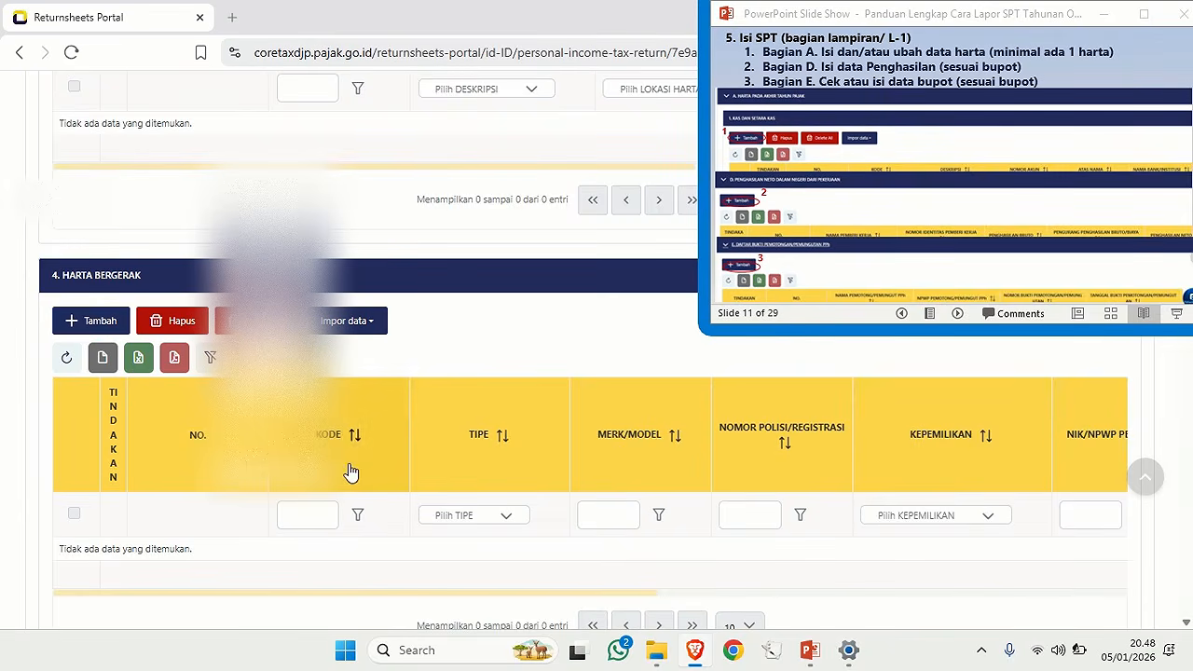
{"action": "scroll", "coordinate": [346, 474], "scroll_direction": "down", "scroll_amount": 5}
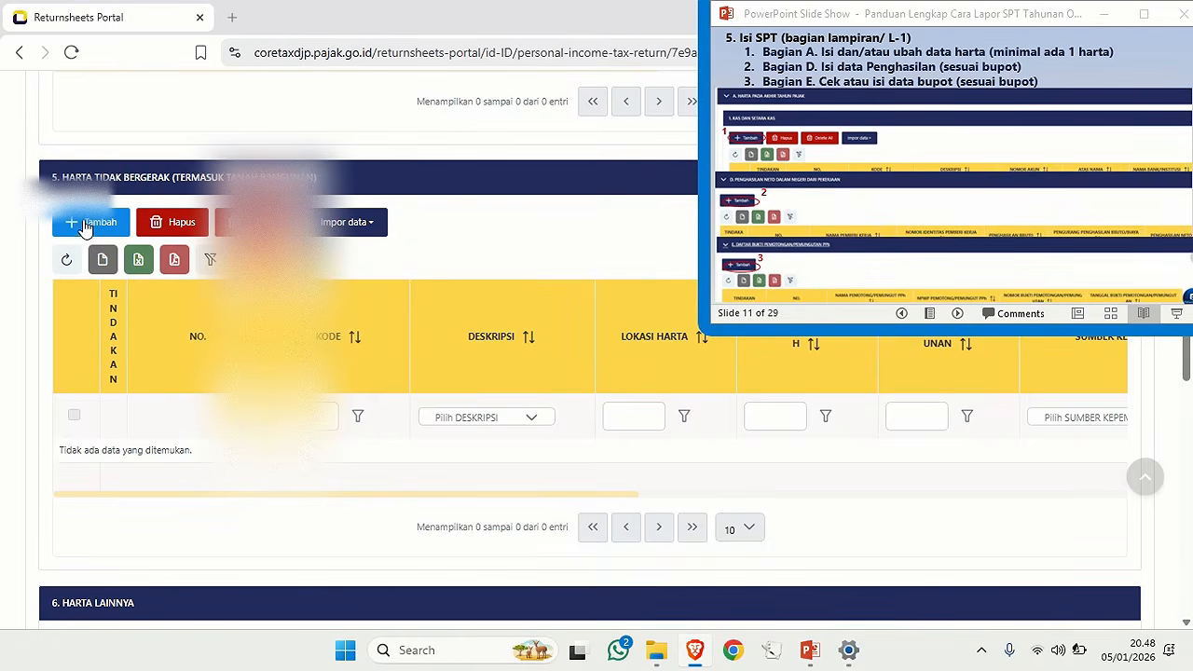
{"action": "scroll", "coordinate": [393, 435], "scroll_direction": "down", "scroll_amount": 4}
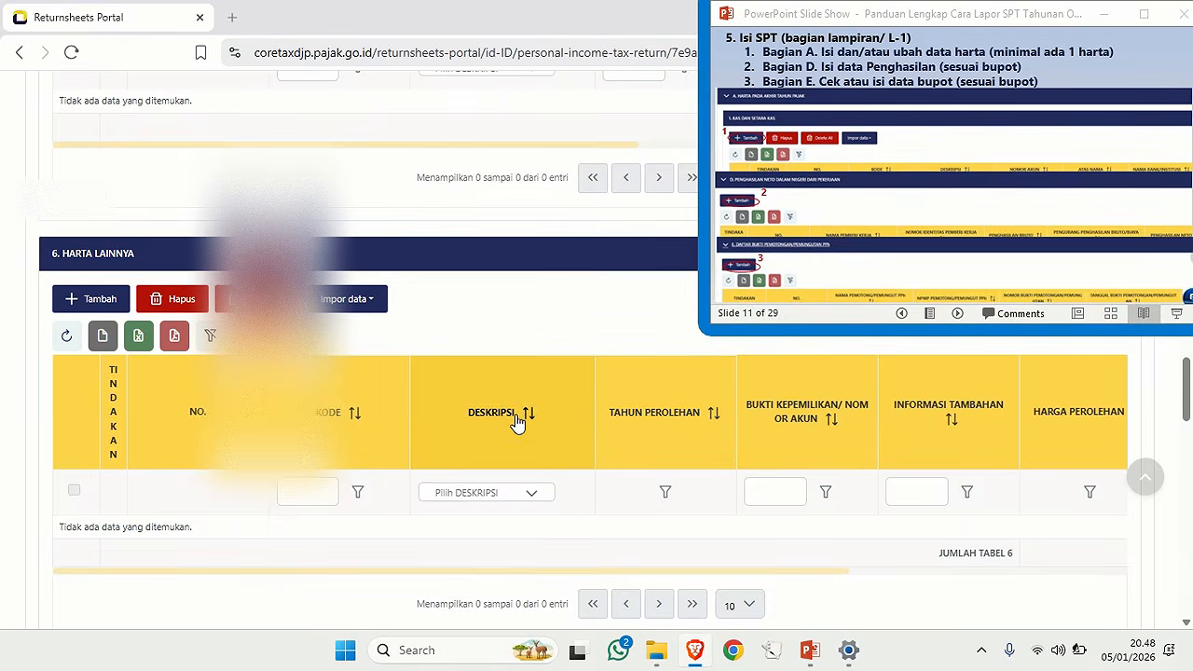
{"action": "scroll", "coordinate": [517, 422], "scroll_direction": "down", "scroll_amount": 3}
{"action": "scroll", "coordinate": [517, 422], "scroll_direction": "down", "scroll_amount": 10}
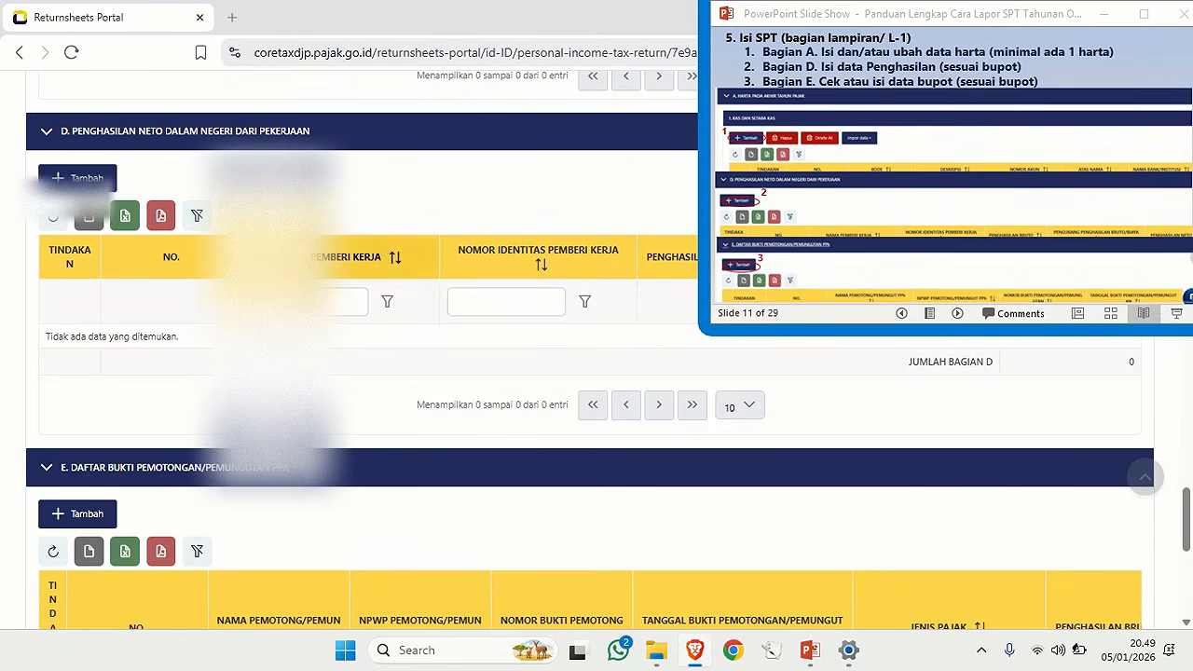
{"action": "left_click", "coordinate": [340, 301]}
{"action": "scroll", "coordinate": [167, 336], "scroll_direction": "down", "scroll_amount": 2}
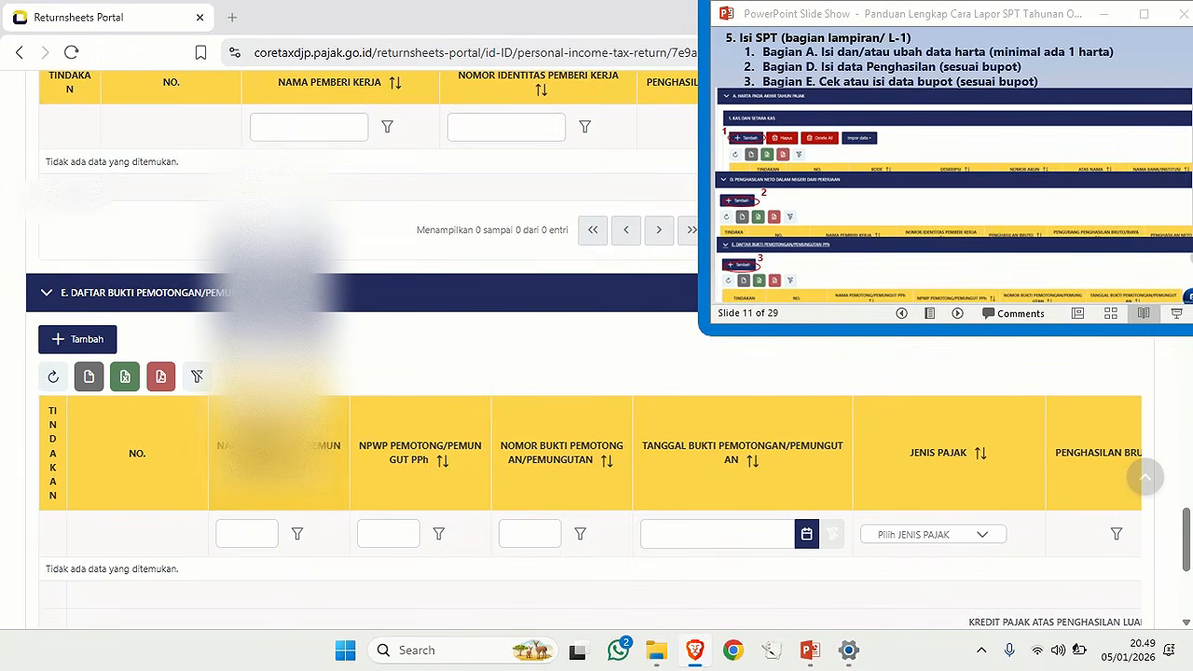
{"action": "scroll", "coordinate": [205, 457], "scroll_direction": "down", "scroll_amount": 1}
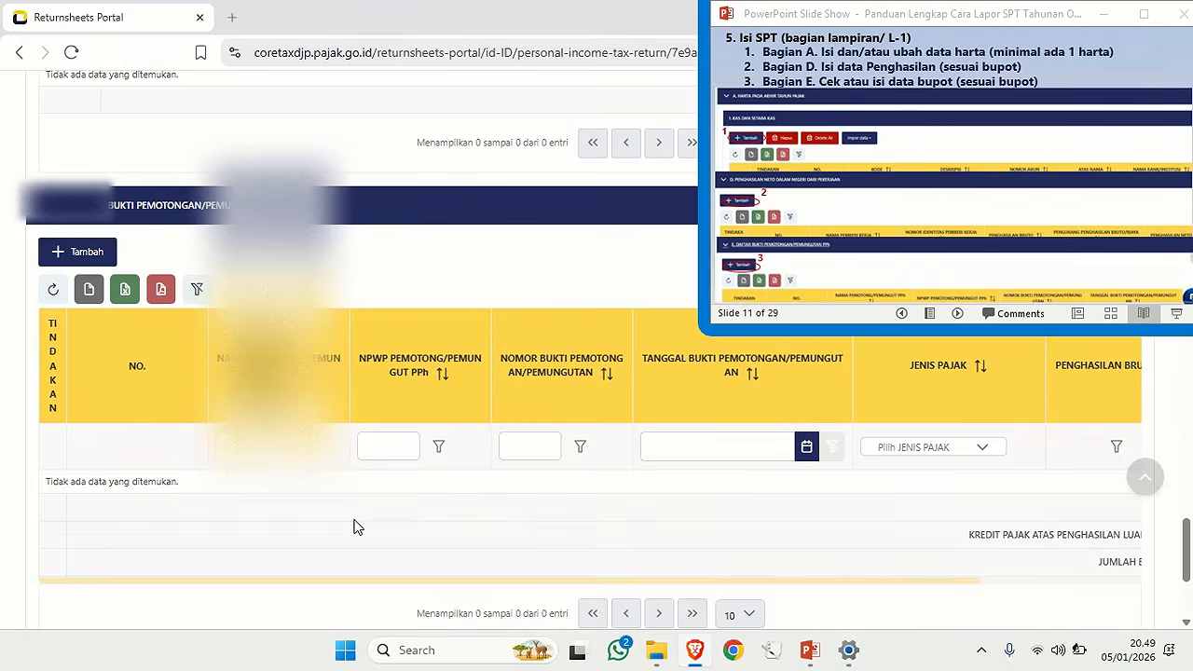
Add an employment income entry in section D with the employer's identity number and name and Penghasilan Bruto 60.000.000, and save it.
{"action": "scroll", "coordinate": [354, 527], "scroll_direction": "up", "scroll_amount": 4}
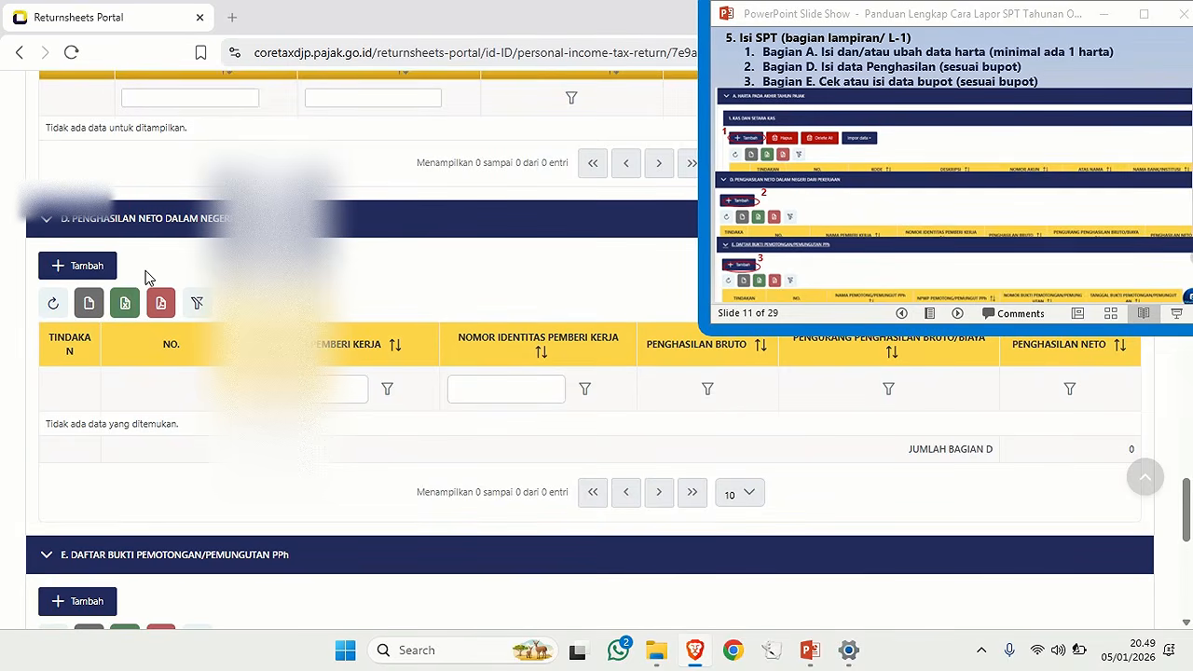
{"action": "left_click", "coordinate": [72, 267]}
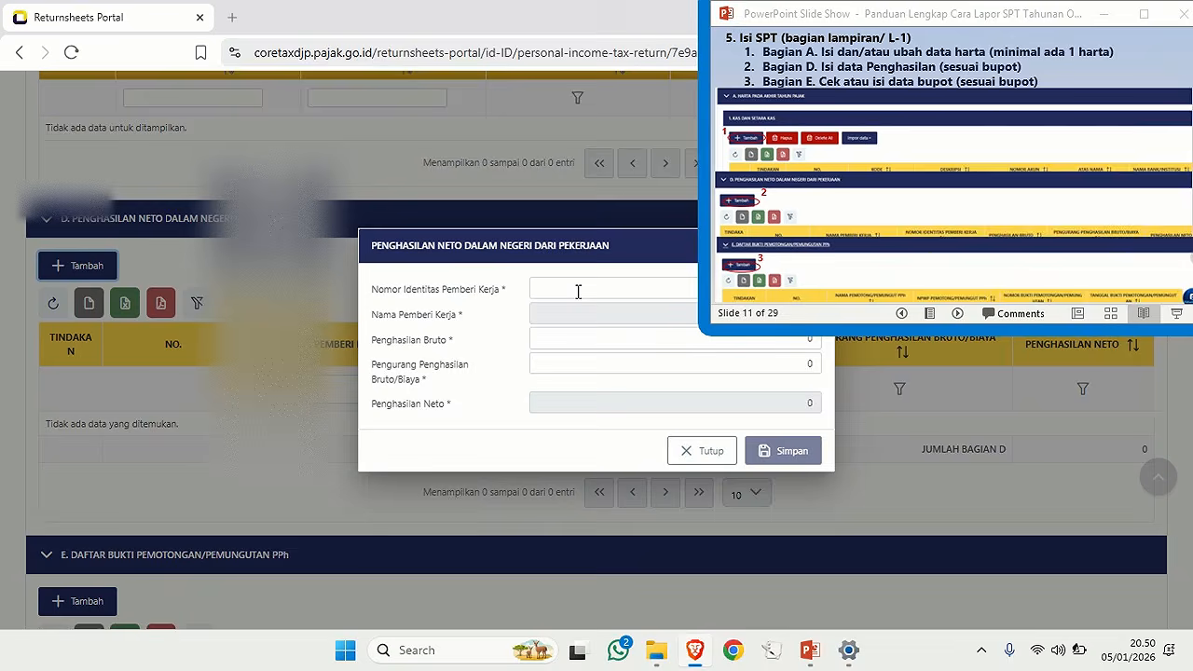
{"action": "left_click", "coordinate": [578, 291]}
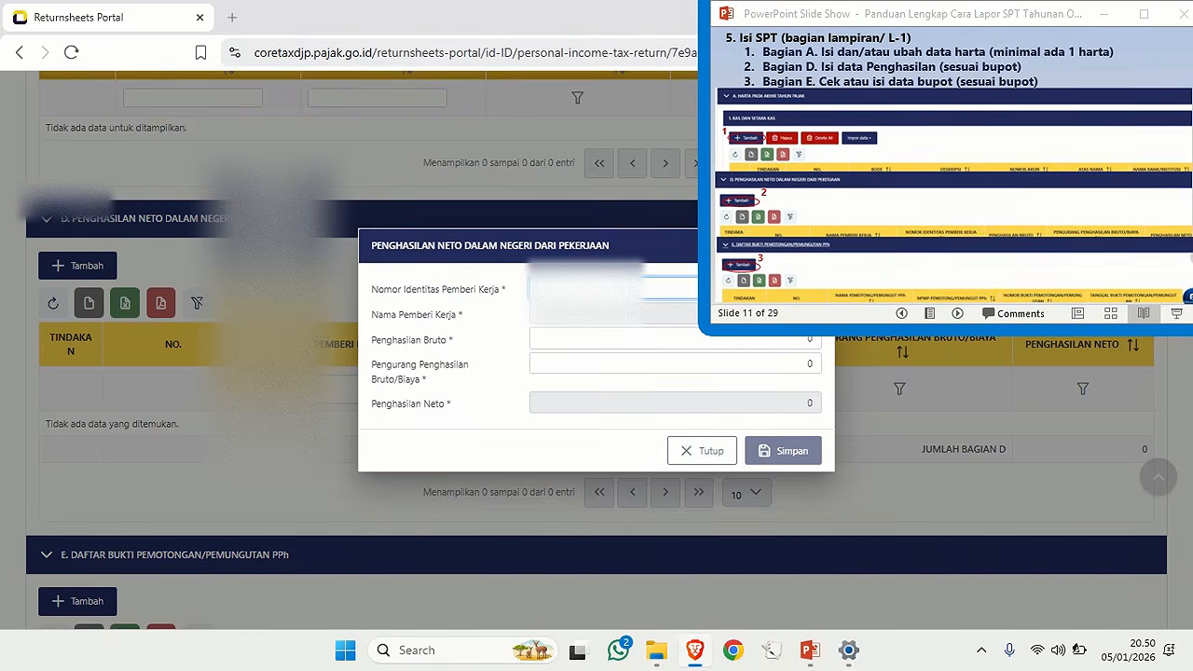
{"action": "left_click", "coordinate": [811, 339]}
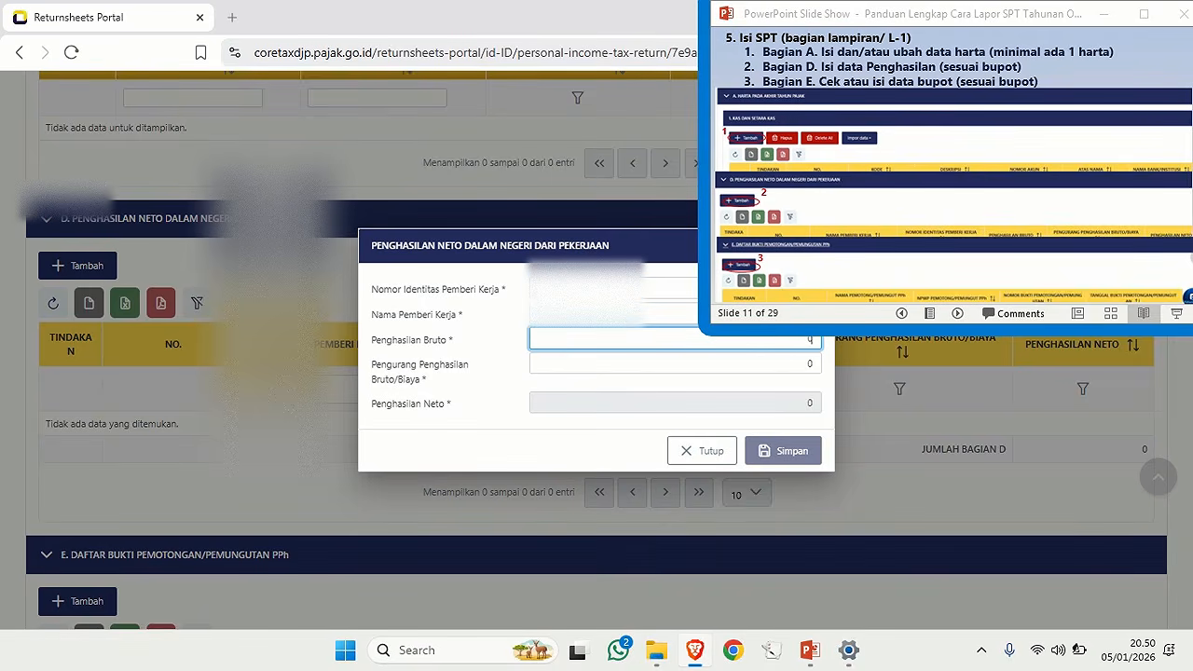
{"action": "key", "text": "BackSpace"}
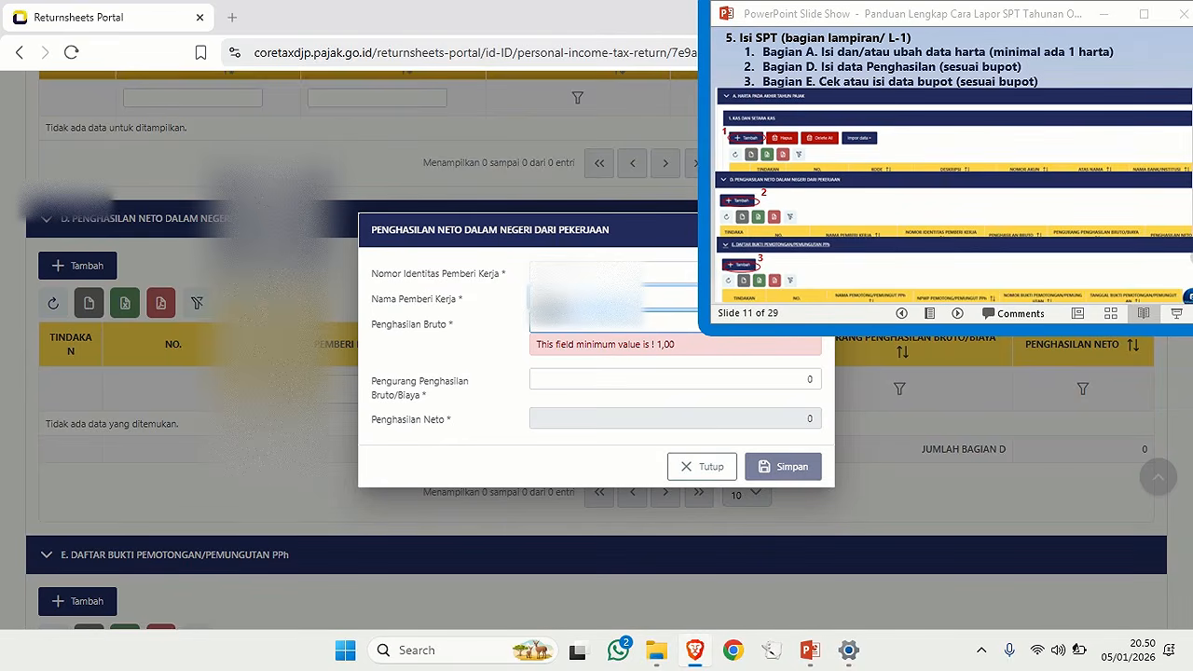
{"action": "key", "text": "Caps_Lock"}
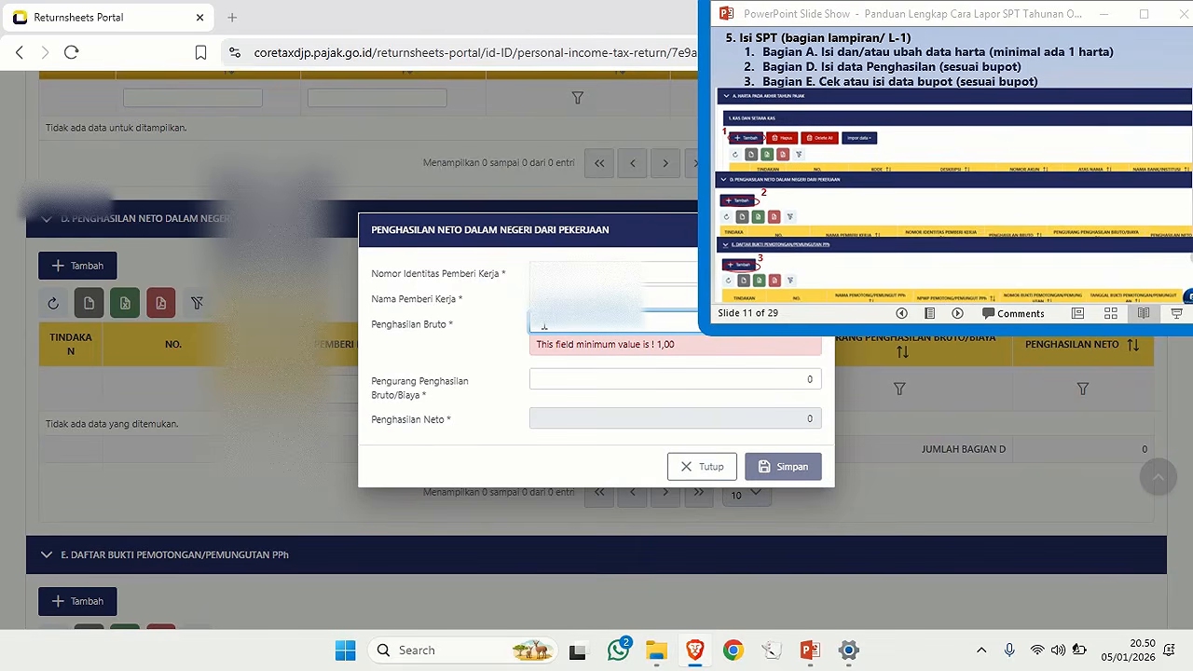
{"action": "type", "text": "60000000"}
{"action": "key", "text": "Tab"}
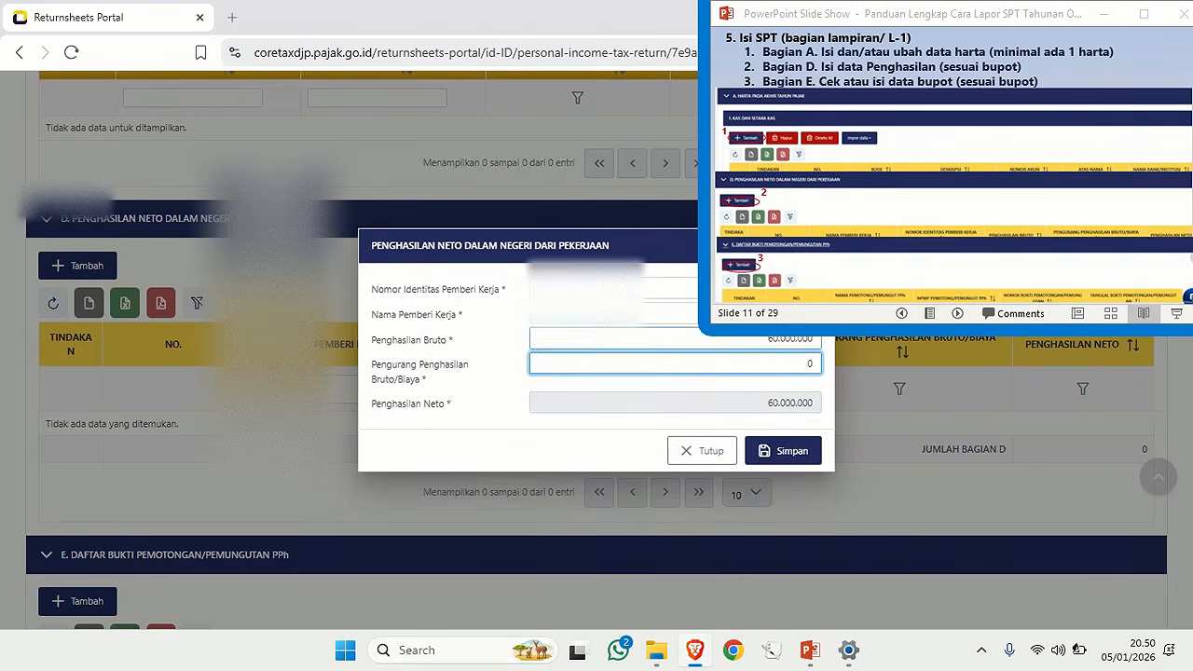
{"action": "left_click", "coordinate": [772, 453]}
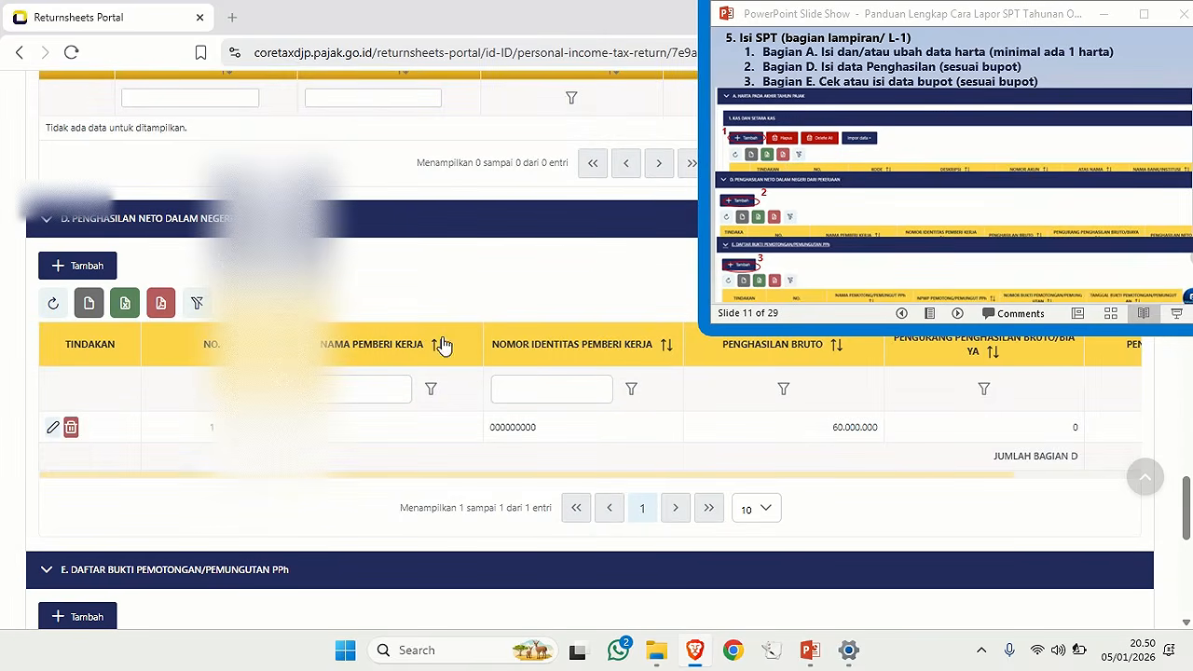
Add a section E withholding slip with the withholder's details, number 01, date 05-01-2026, PPh Pasal 21, gross 60.000.000 and withheld tax 300.000, and save it.
{"action": "scroll", "coordinate": [472, 392], "scroll_direction": "down", "scroll_amount": 2}
{"action": "scroll", "coordinate": [472, 398], "scroll_direction": "down", "scroll_amount": 1}
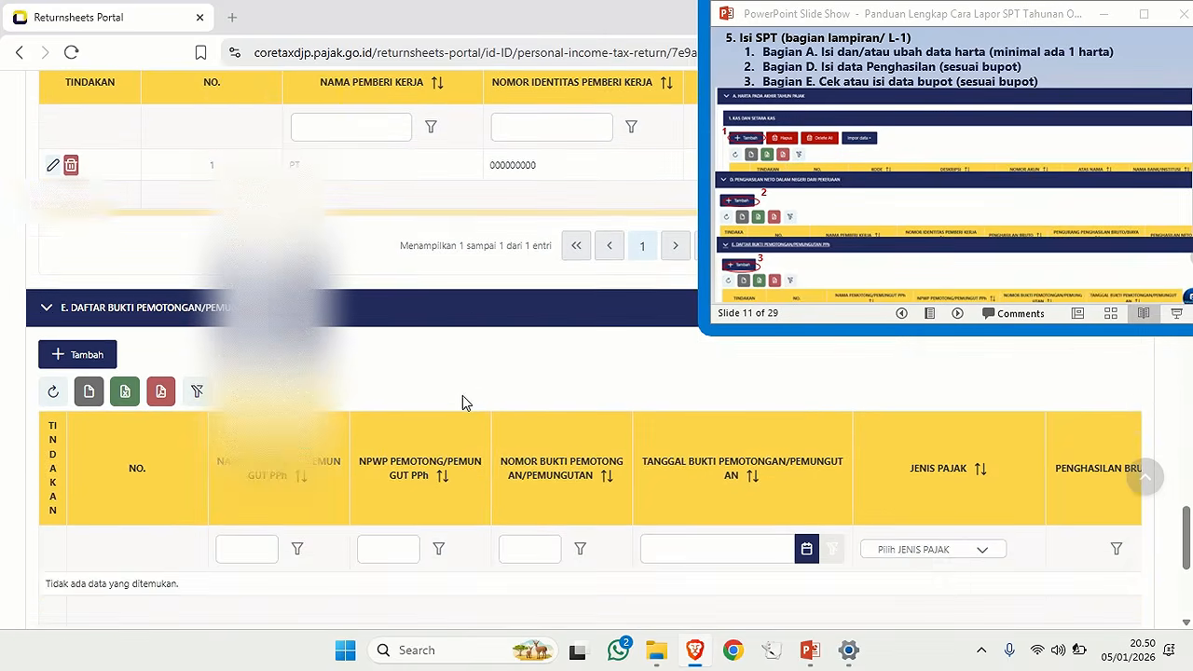
{"action": "scroll", "coordinate": [390, 407], "scroll_direction": "down", "scroll_amount": 1}
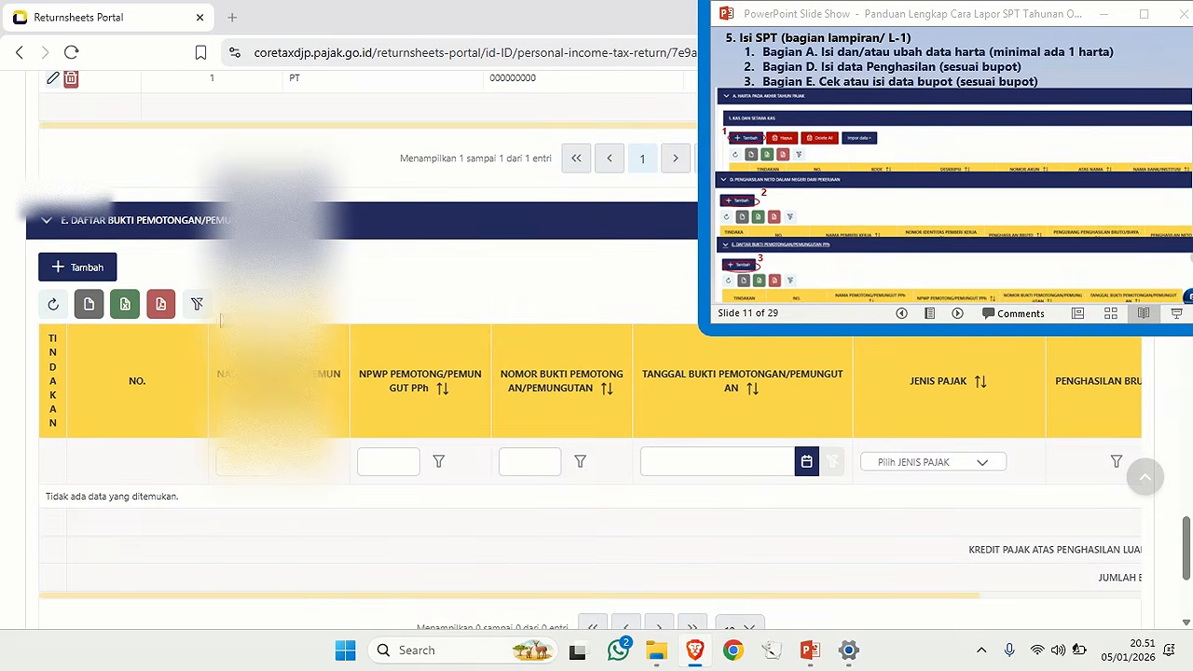
{"action": "left_click", "coordinate": [80, 268]}
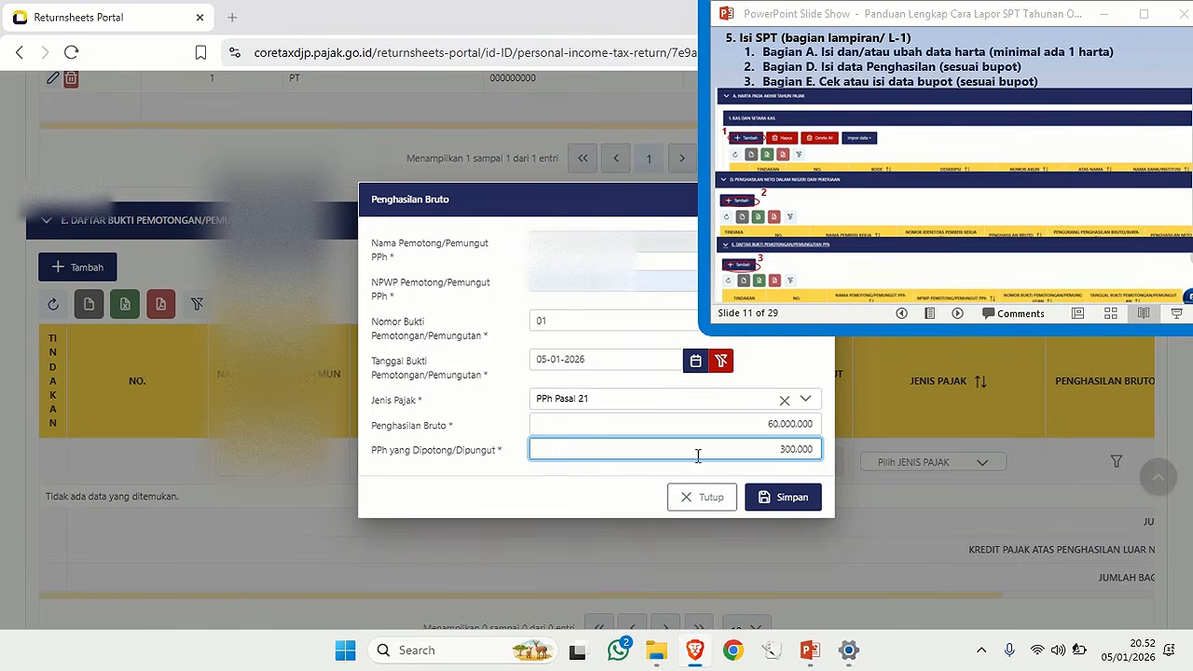
{"action": "left_click", "coordinate": [791, 502]}
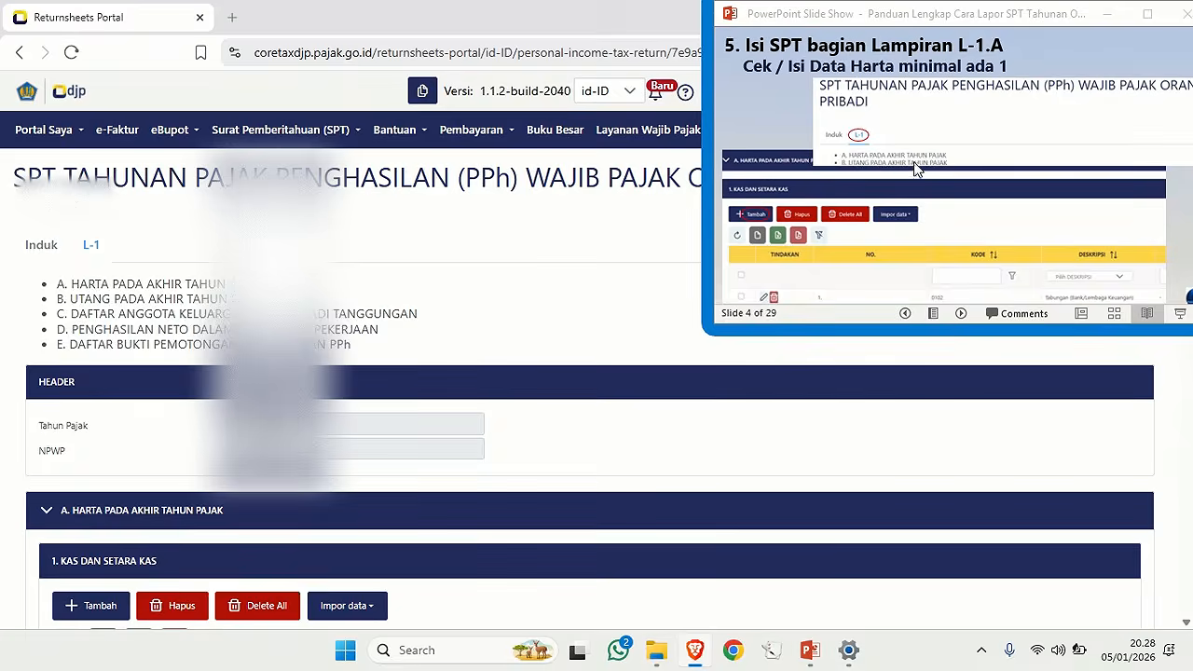
Check the underpaid/overpaid tax amount on line 11a of section E in the main form.
{"action": "left_click", "coordinate": [917, 168]}
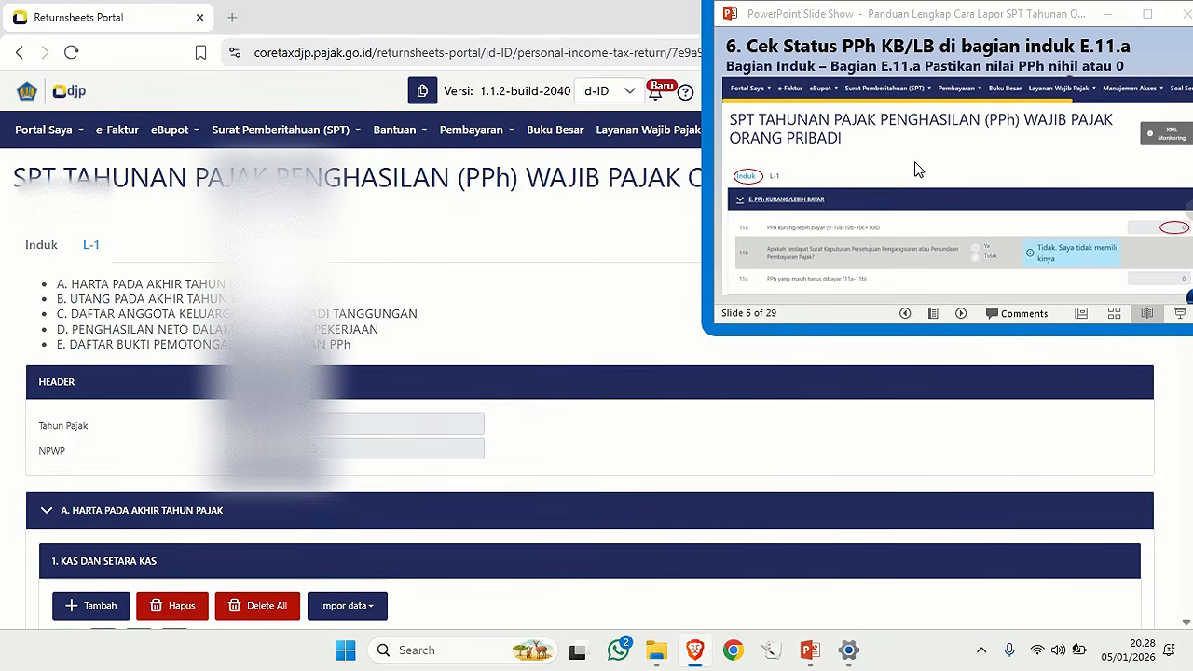
{"action": "left_click", "coordinate": [46, 249]}
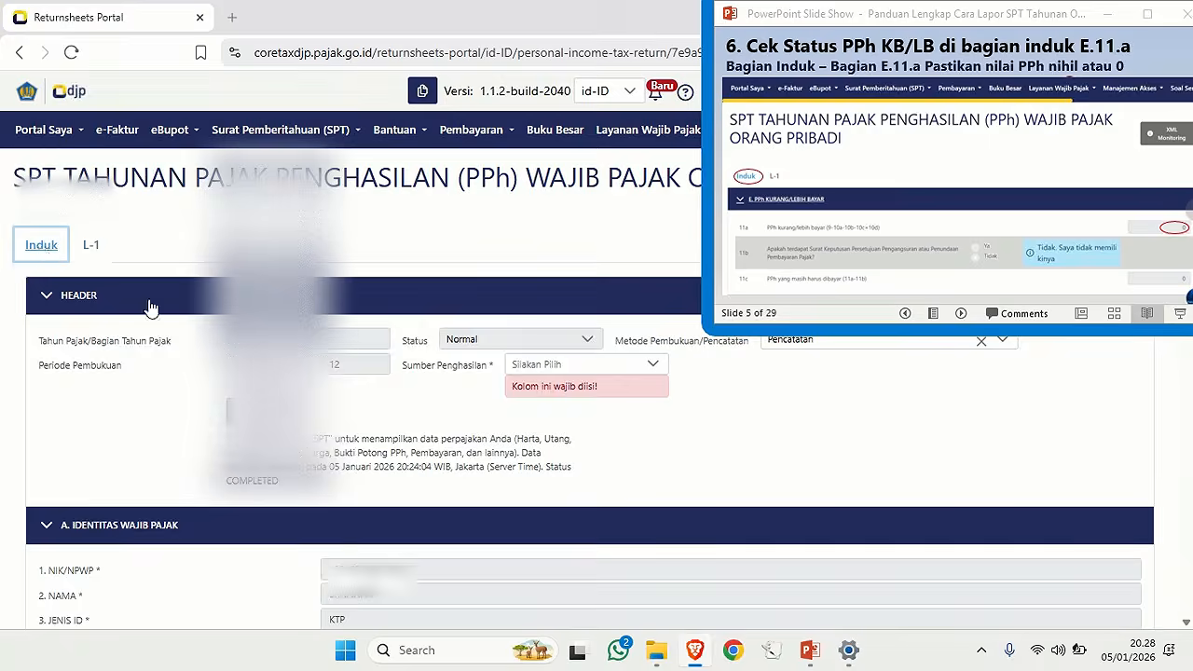
{"action": "scroll", "coordinate": [149, 307], "scroll_direction": "down", "scroll_amount": 10}
{"action": "left_click_drag", "start_coordinate": [93, 403], "coordinate": [317, 422]}
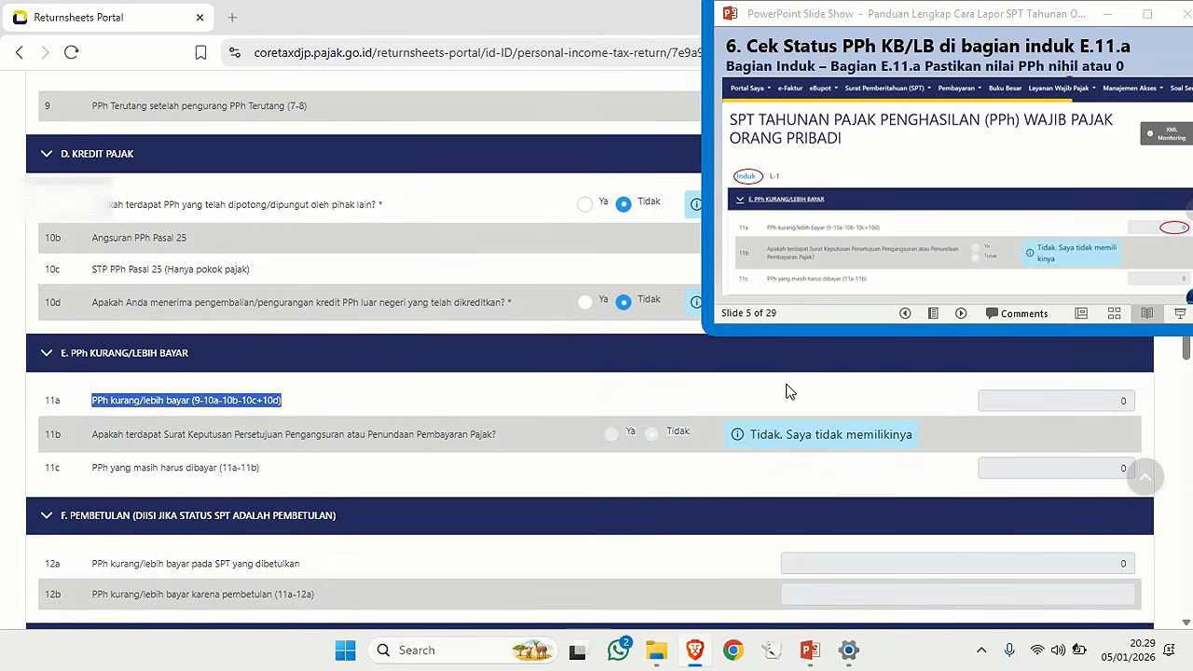
{"action": "left_click_drag", "start_coordinate": [1119, 402], "coordinate": [1135, 407]}
Accept the section K declaration, proceed to pay and file the return, dismiss the notice, and enter the signer's password to sign it.
{"action": "scroll", "coordinate": [1025, 233], "scroll_direction": "down", "scroll_amount": 1}
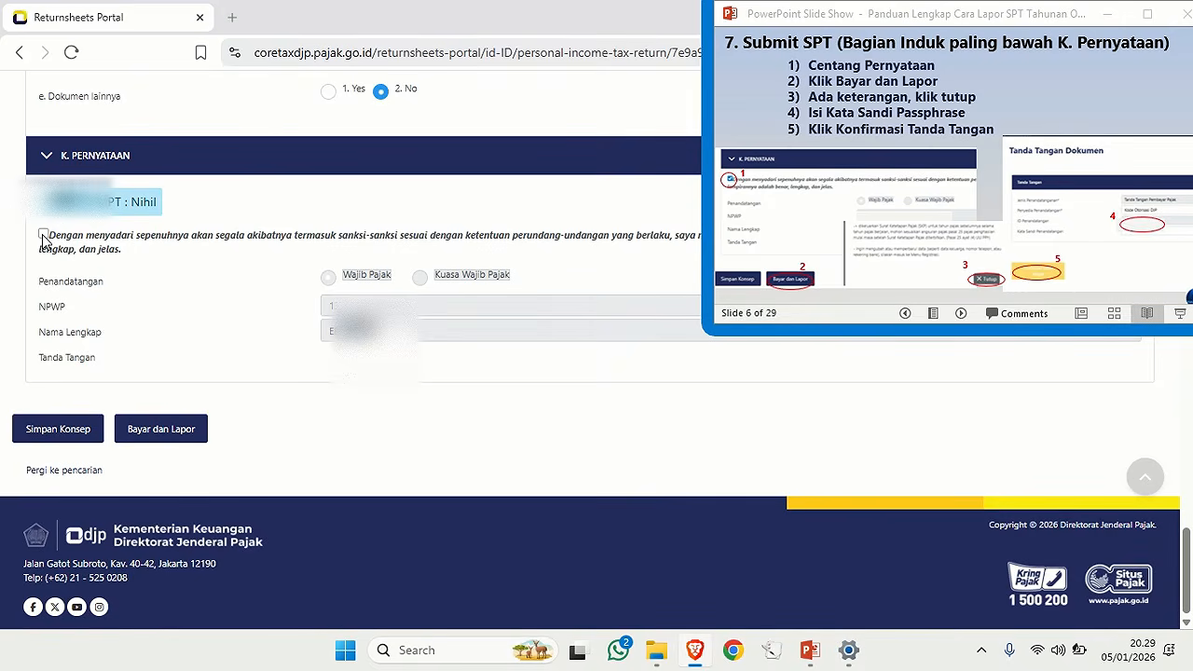
{"action": "left_click", "coordinate": [187, 429]}
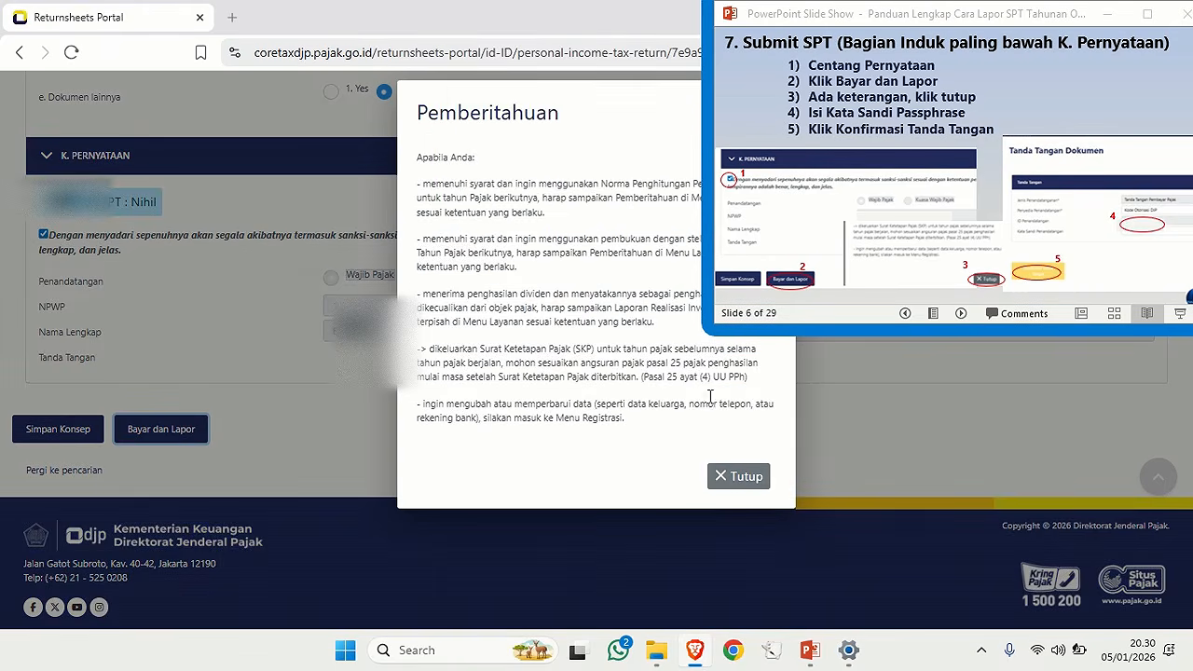
{"action": "left_click", "coordinate": [737, 481]}
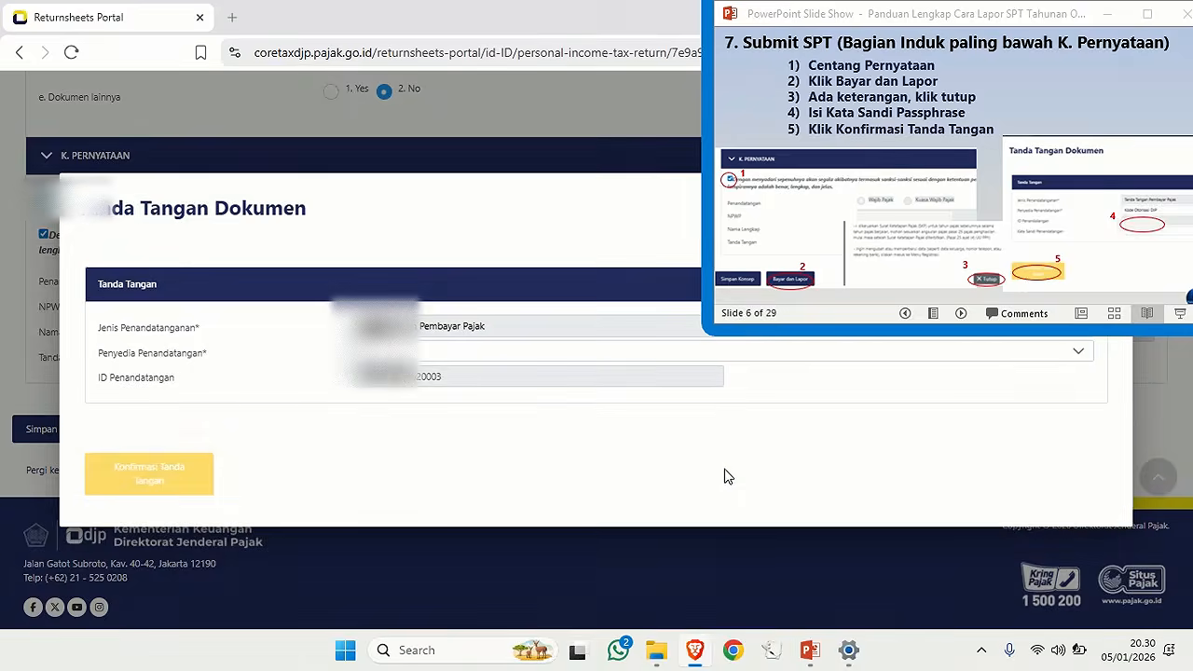
{"action": "left_click", "coordinate": [382, 393]}
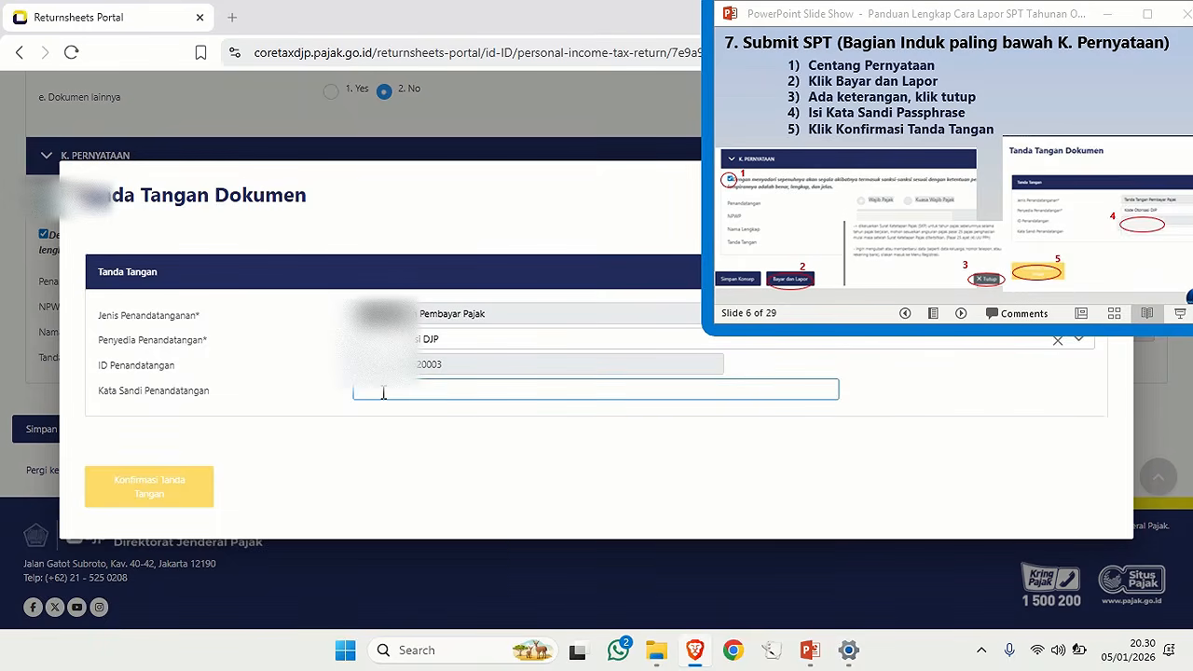
{"action": "key", "text": "ctrl+v"}
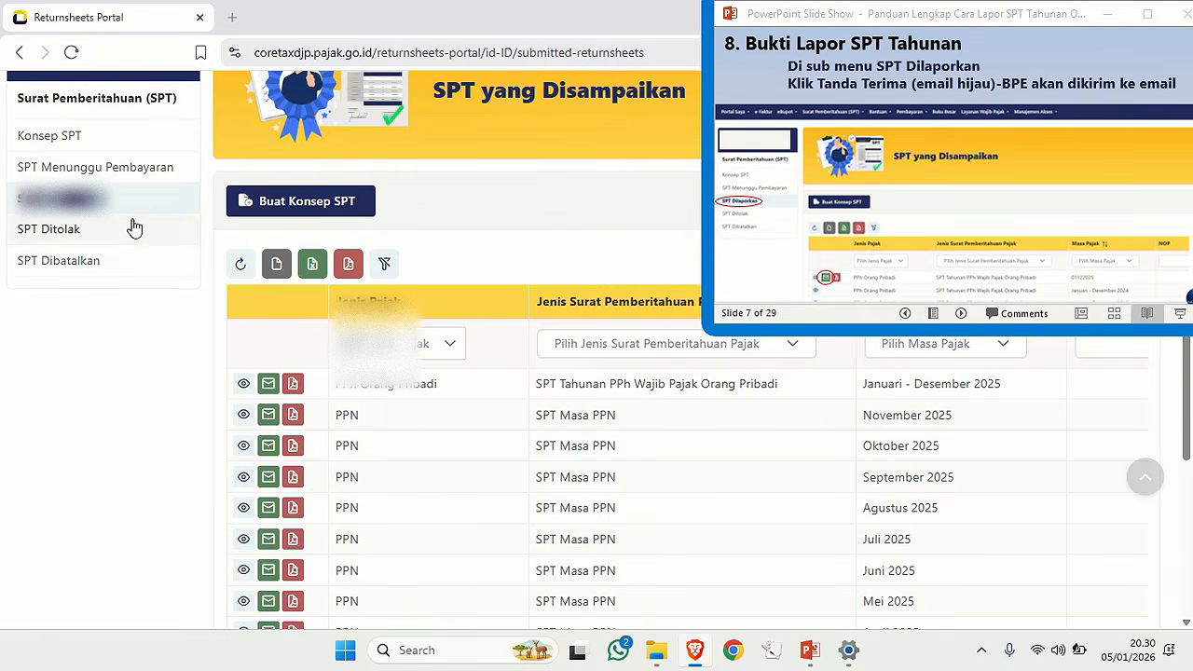
Request the Tanda Terima by email for the submitted Januari - Desember 2025 PPh Orang Pribadi return.
{"action": "left_click", "coordinate": [268, 384]}
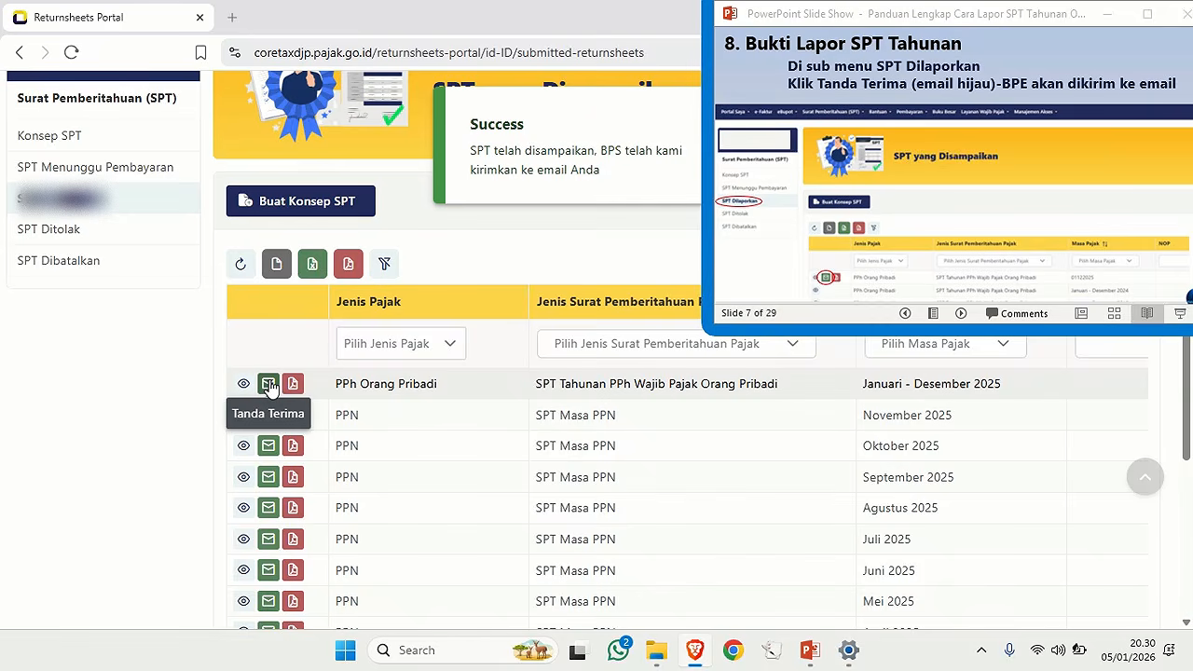
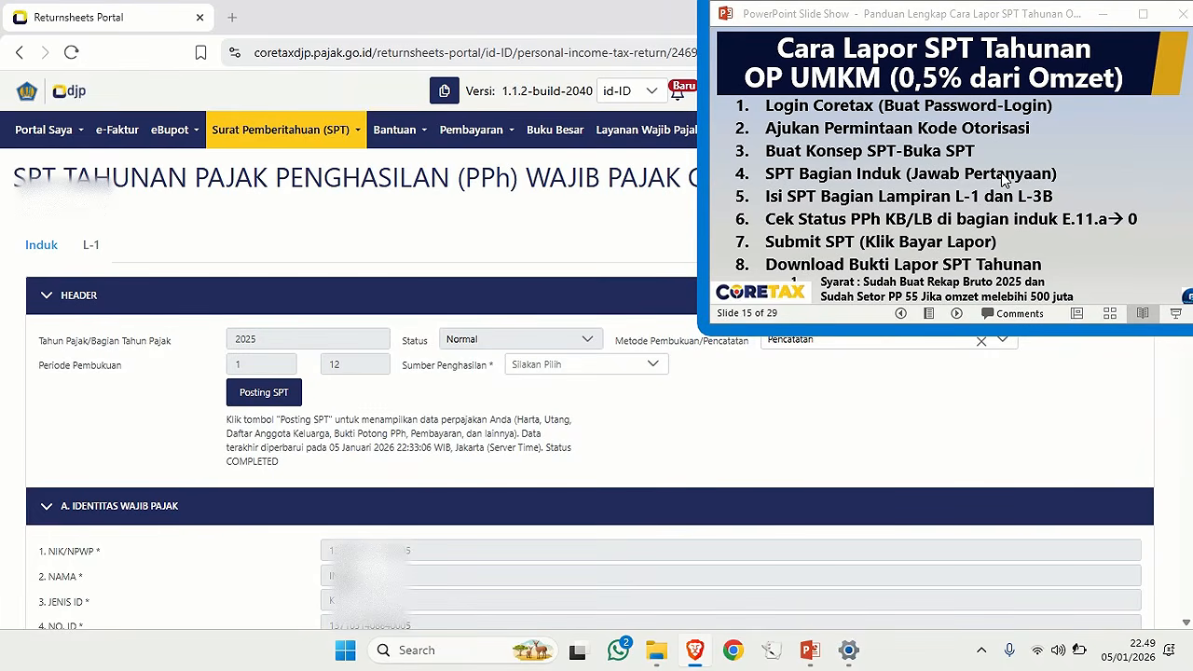
Run Posting SPT in the new return's header and set Sumber Penghasilan to Kegiatan Usaha.
{"action": "scroll", "coordinate": [913, 174], "scroll_direction": "down", "scroll_amount": 1}
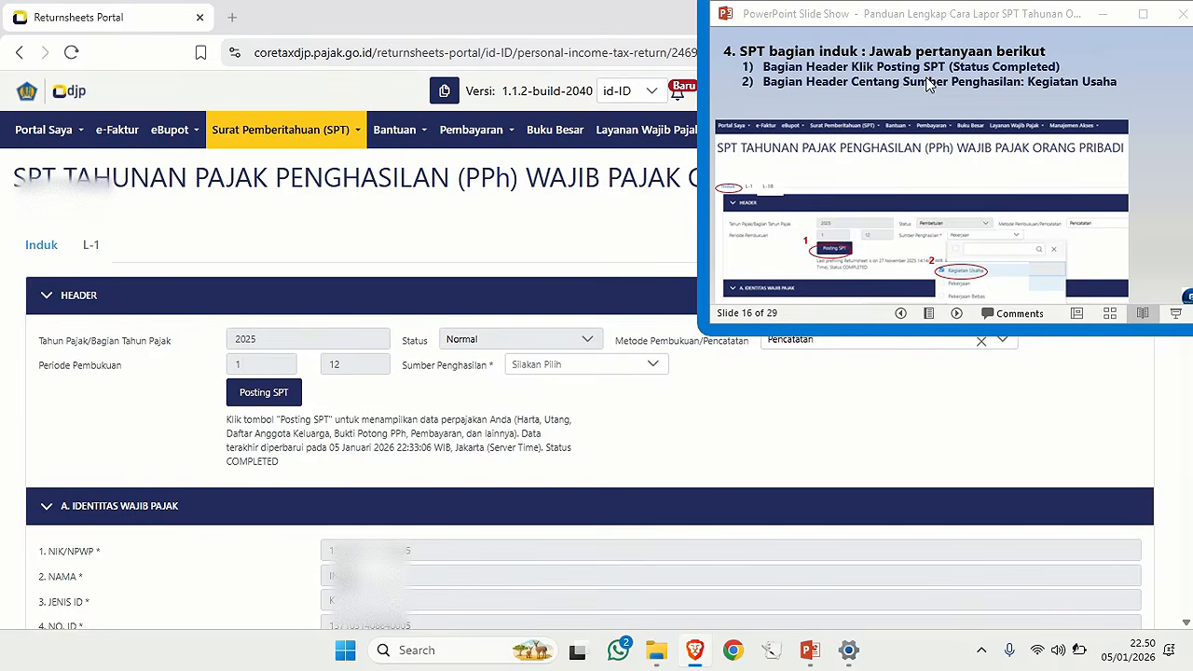
{"action": "left_click", "coordinate": [269, 396]}
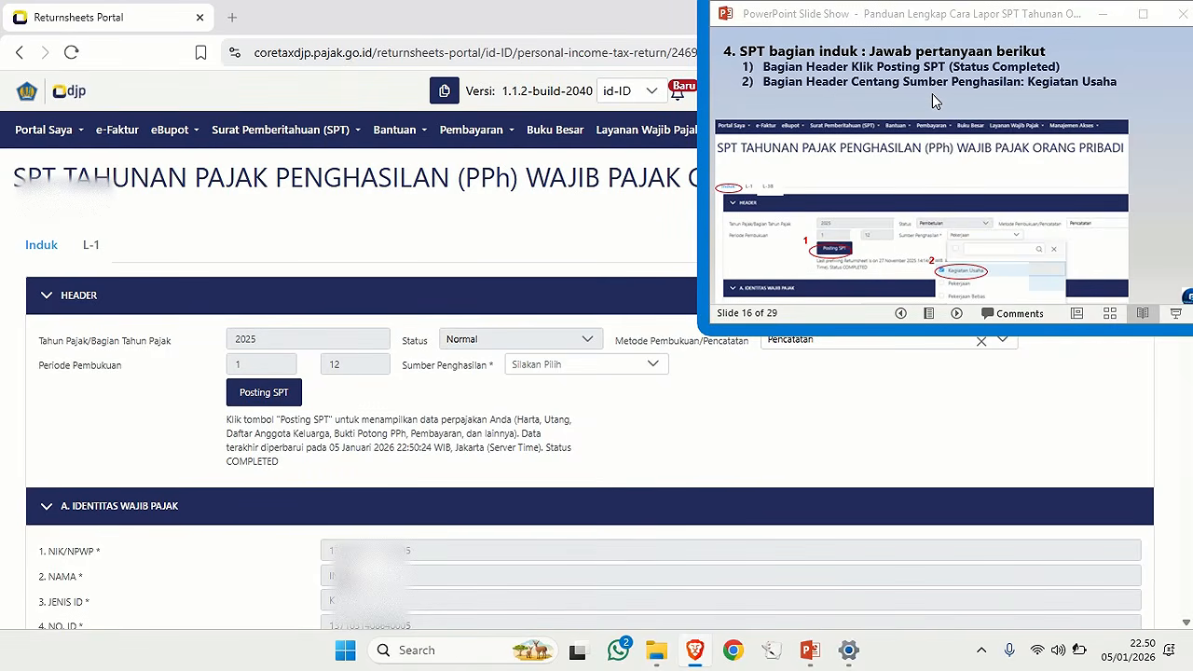
{"action": "left_click", "coordinate": [576, 370]}
{"action": "left_click", "coordinate": [528, 436]}
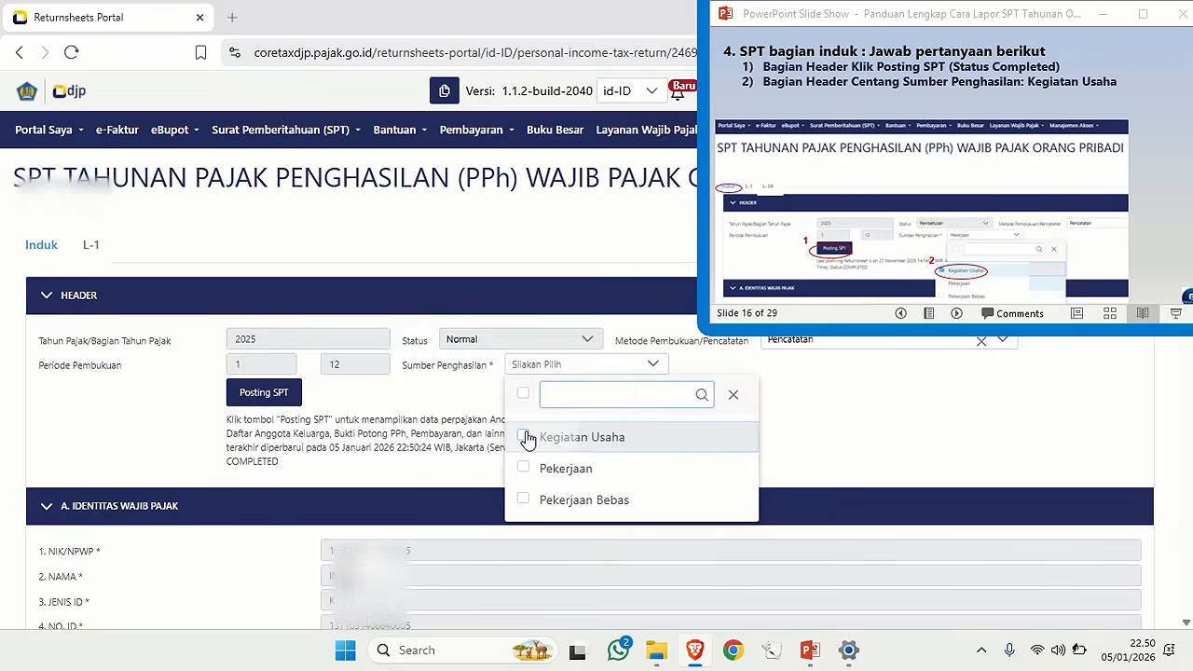
{"action": "left_click", "coordinate": [804, 98]}
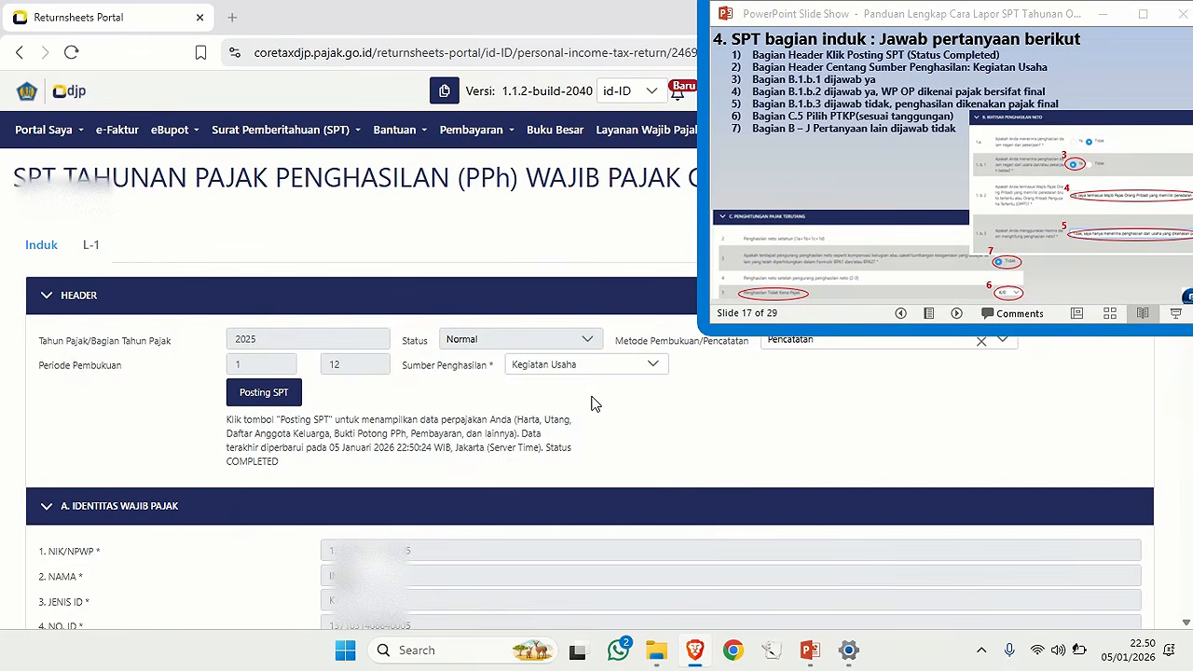
In section B, answer 1.b.1 Ya, 1.b.2 Ya with turnover under final tax, and 1.b.3 Tidak with only final-taxed business income and no bookkeeping.
{"action": "scroll", "coordinate": [213, 350], "scroll_direction": "down", "scroll_amount": 5}
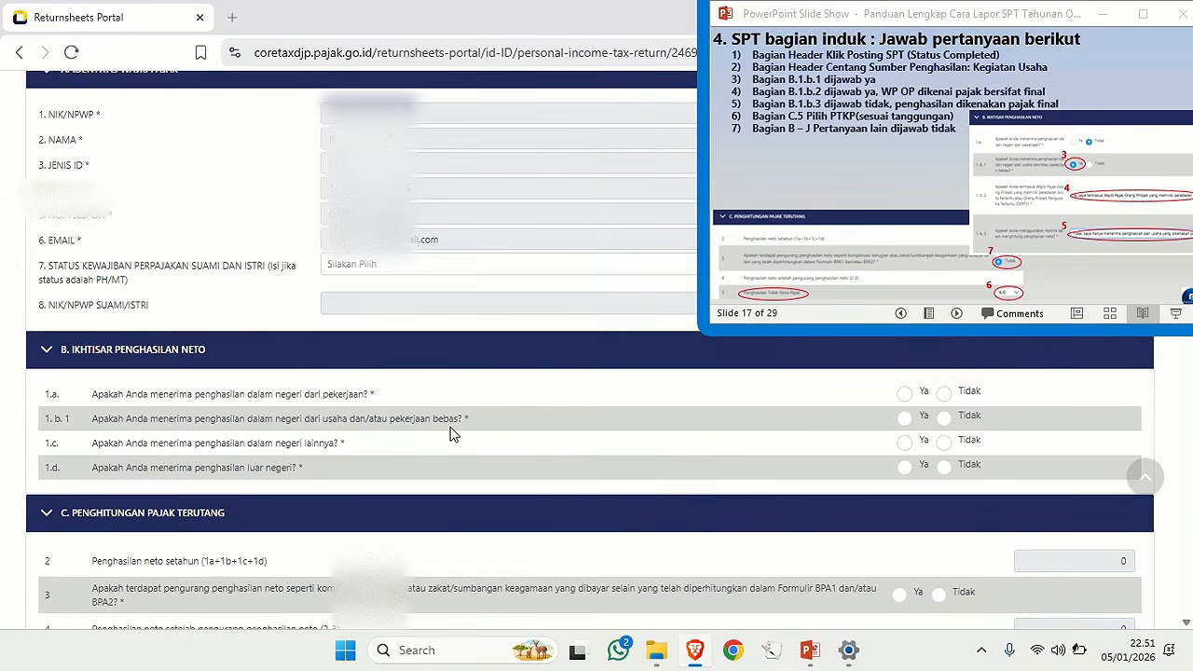
{"action": "left_click", "coordinate": [903, 420]}
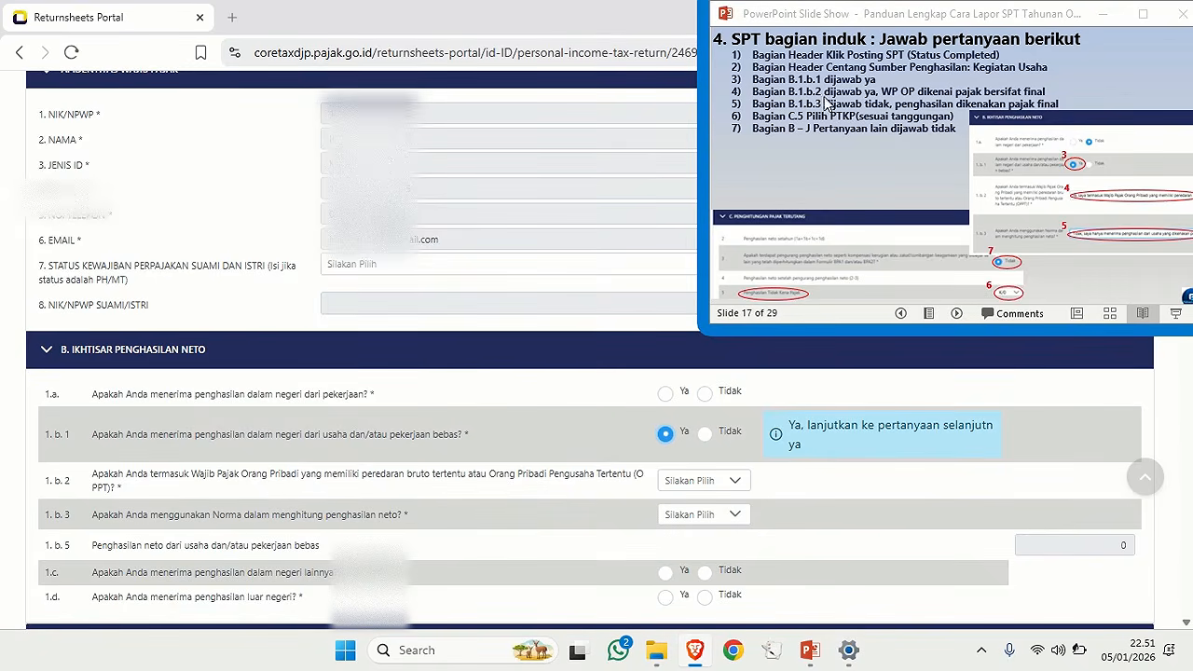
{"action": "left_click", "coordinate": [731, 483]}
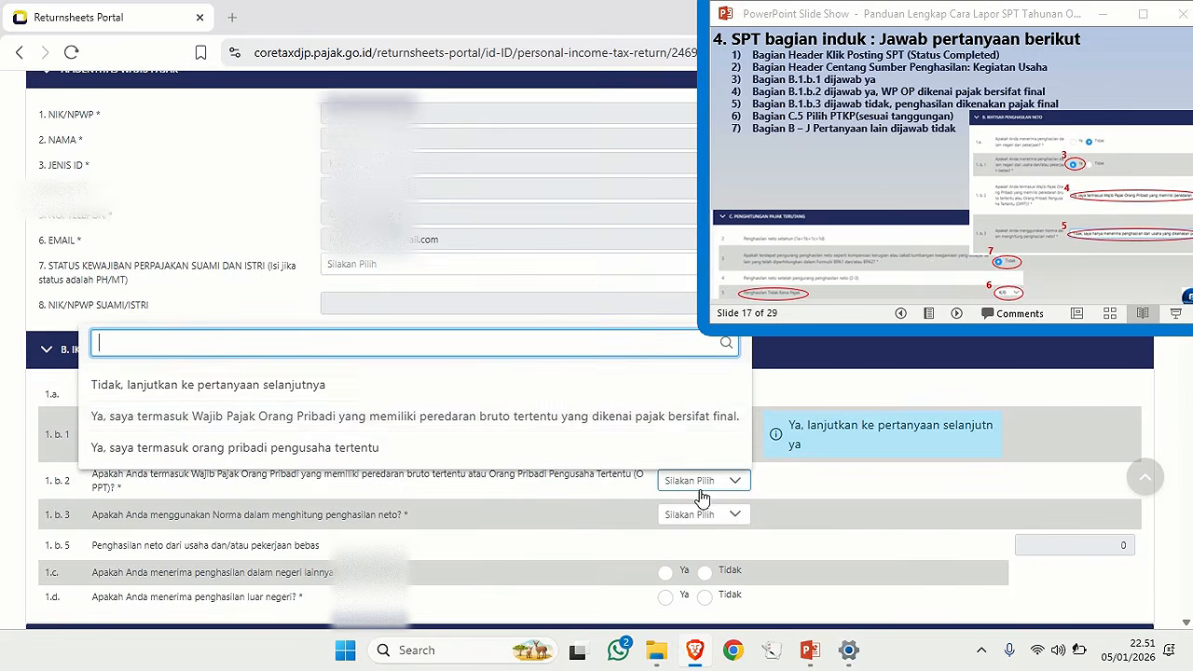
{"action": "left_click", "coordinate": [664, 422]}
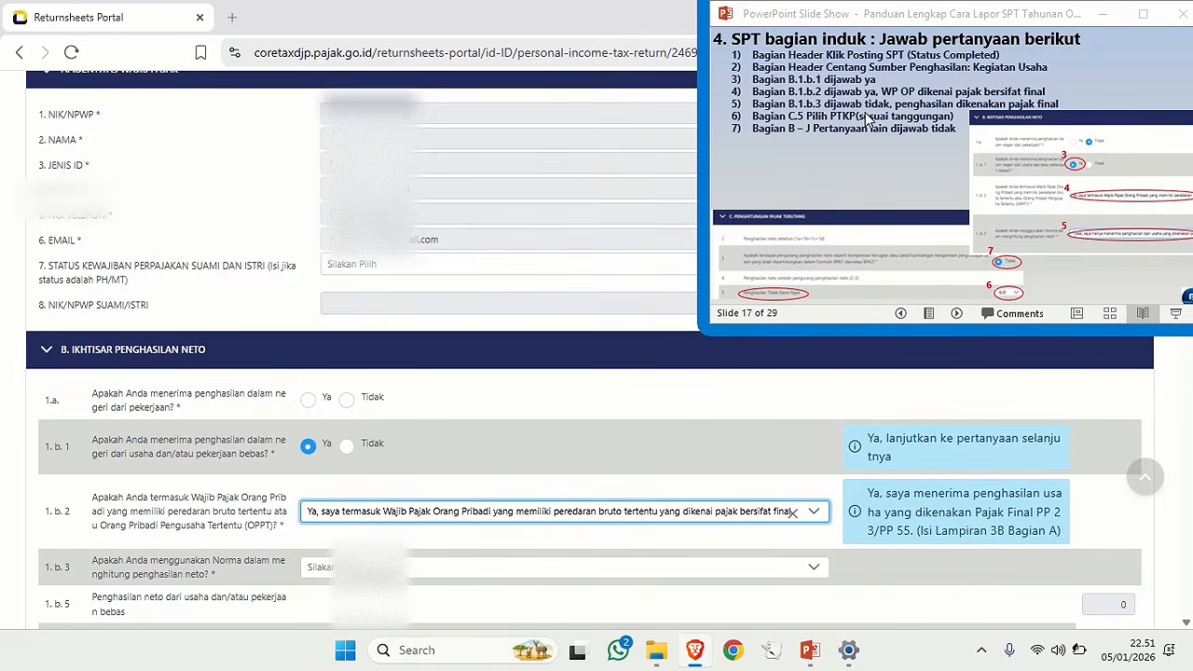
{"action": "left_click", "coordinate": [792, 566]}
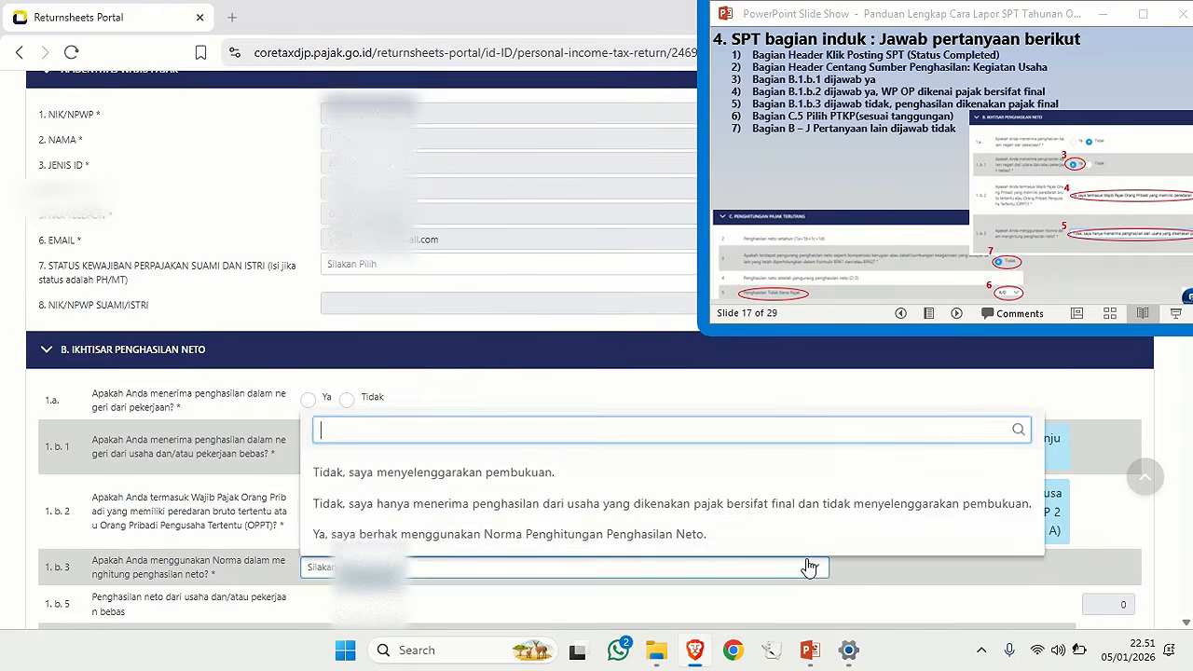
{"action": "left_click", "coordinate": [606, 506]}
Set Penghasilan Tidak Kena Pajak on line 5 of section C to TK/0.
{"action": "scroll", "coordinate": [624, 529], "scroll_direction": "down", "scroll_amount": 5}
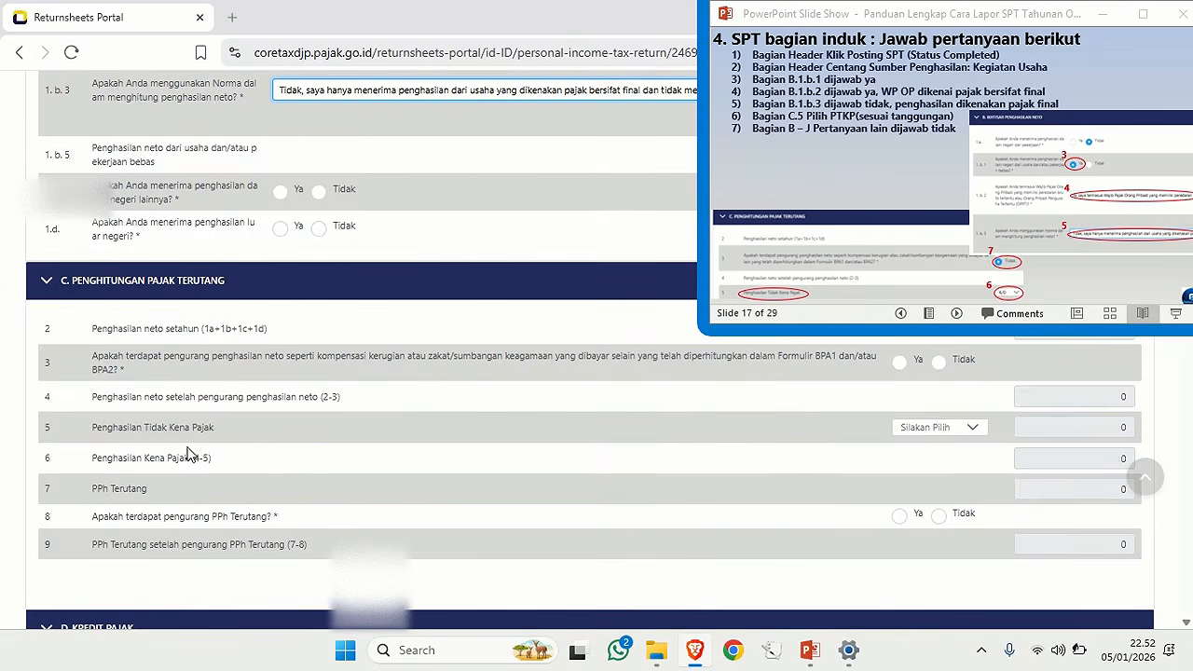
{"action": "left_click", "coordinate": [939, 436]}
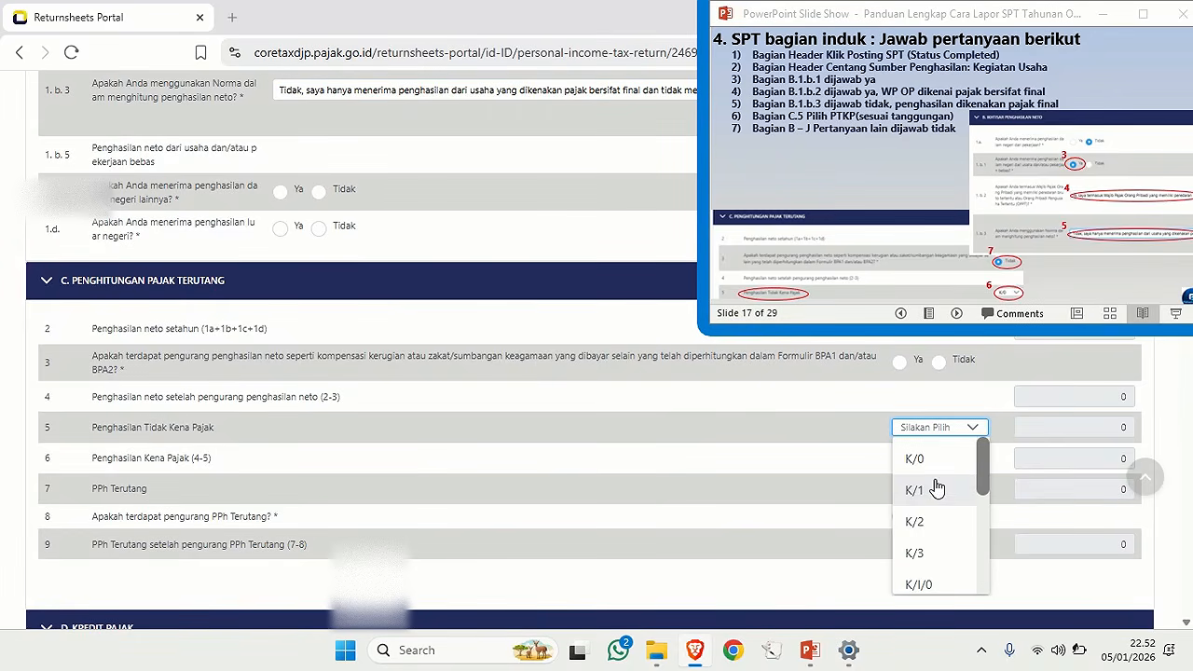
{"action": "scroll", "coordinate": [930, 495], "scroll_direction": "down", "scroll_amount": 5}
{"action": "left_click", "coordinate": [935, 448]}
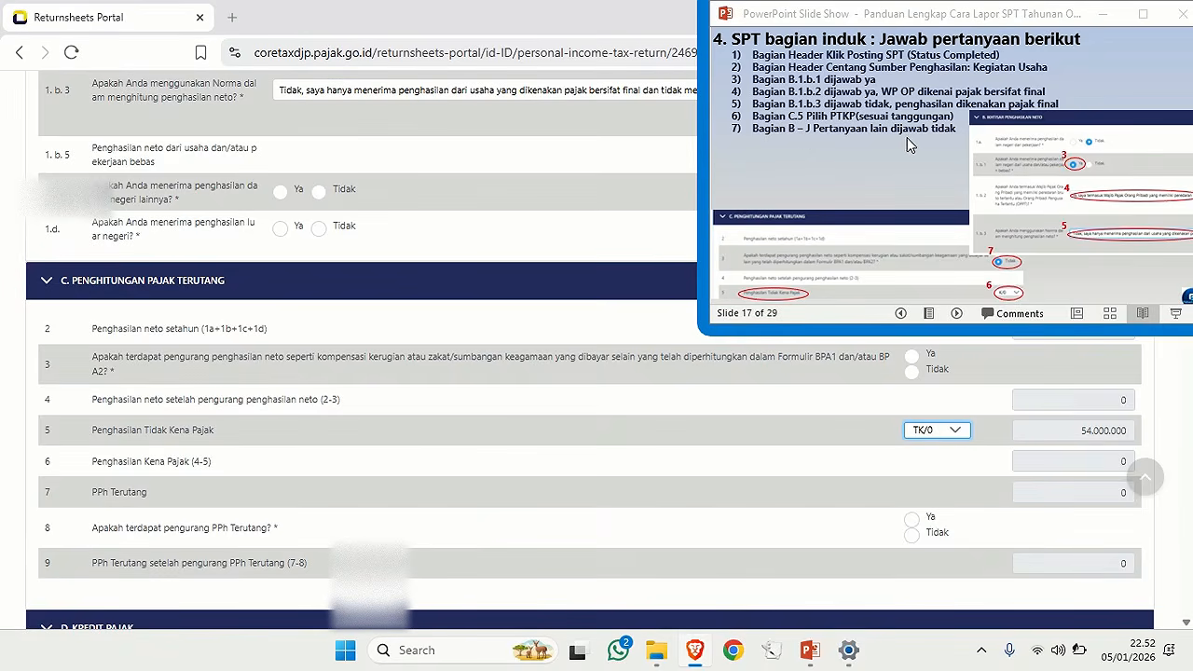
Answer Tidak to questions 1.a, 1.c and 1.d in section B and question 3 in section C.
{"action": "scroll", "coordinate": [640, 330], "scroll_direction": "up", "scroll_amount": 3}
{"action": "left_click", "coordinate": [319, 482]}
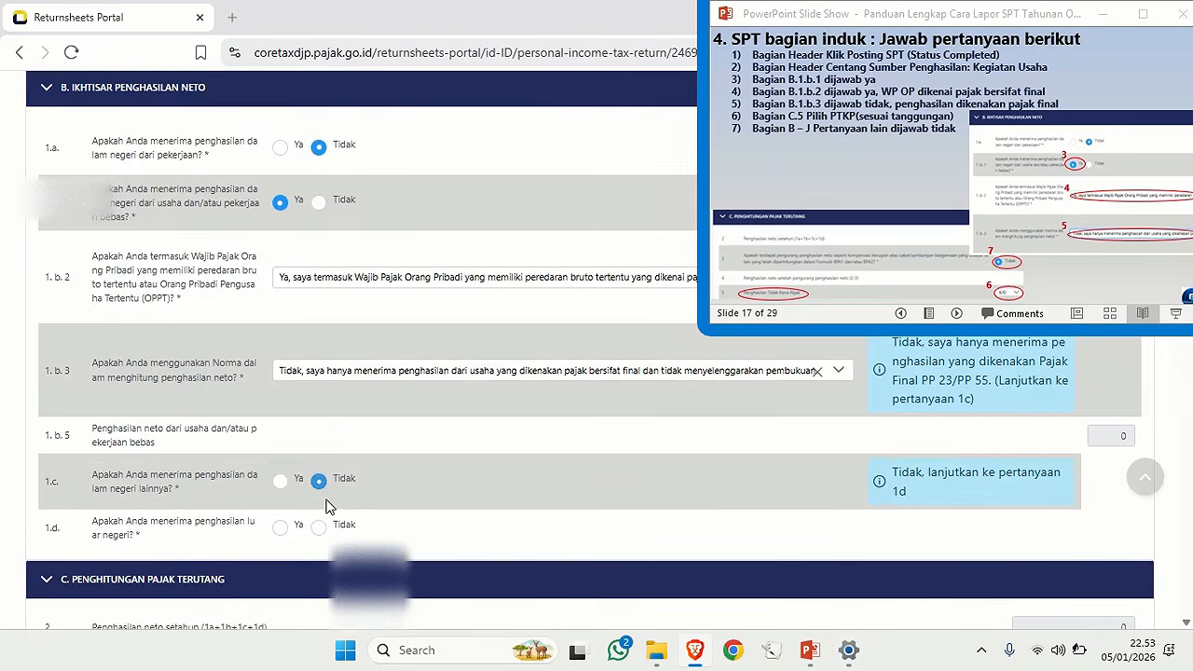
{"action": "left_click", "coordinate": [319, 528]}
{"action": "scroll", "coordinate": [570, 432], "scroll_direction": "down", "scroll_amount": 3}
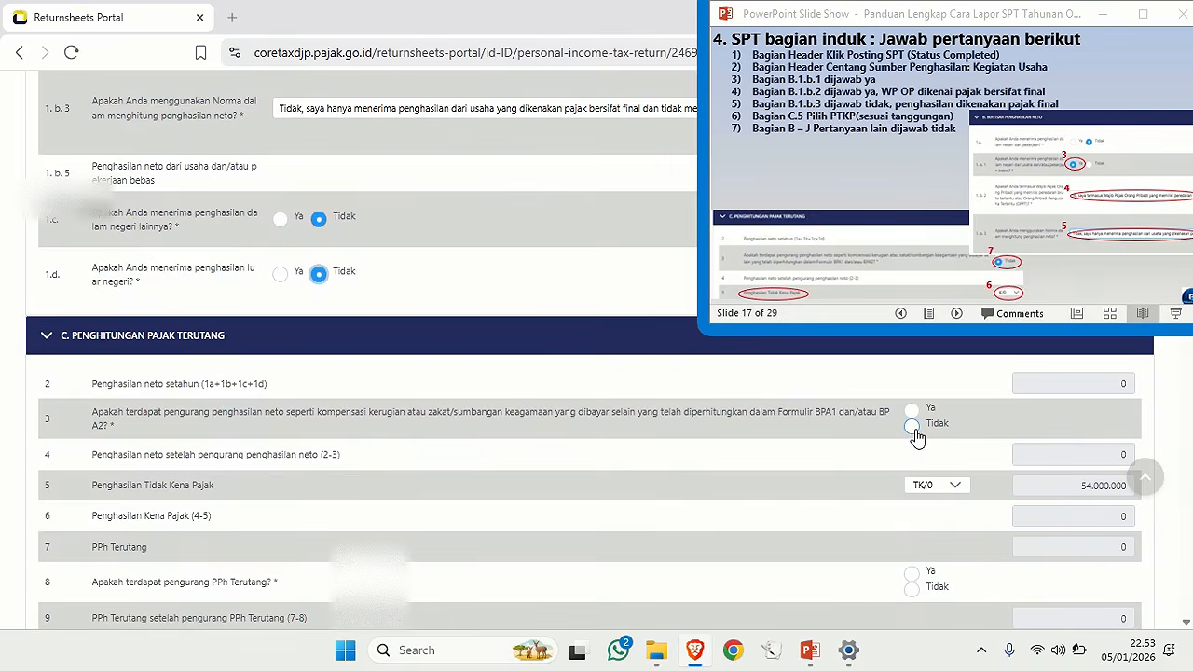
{"action": "left_click", "coordinate": [912, 426]}
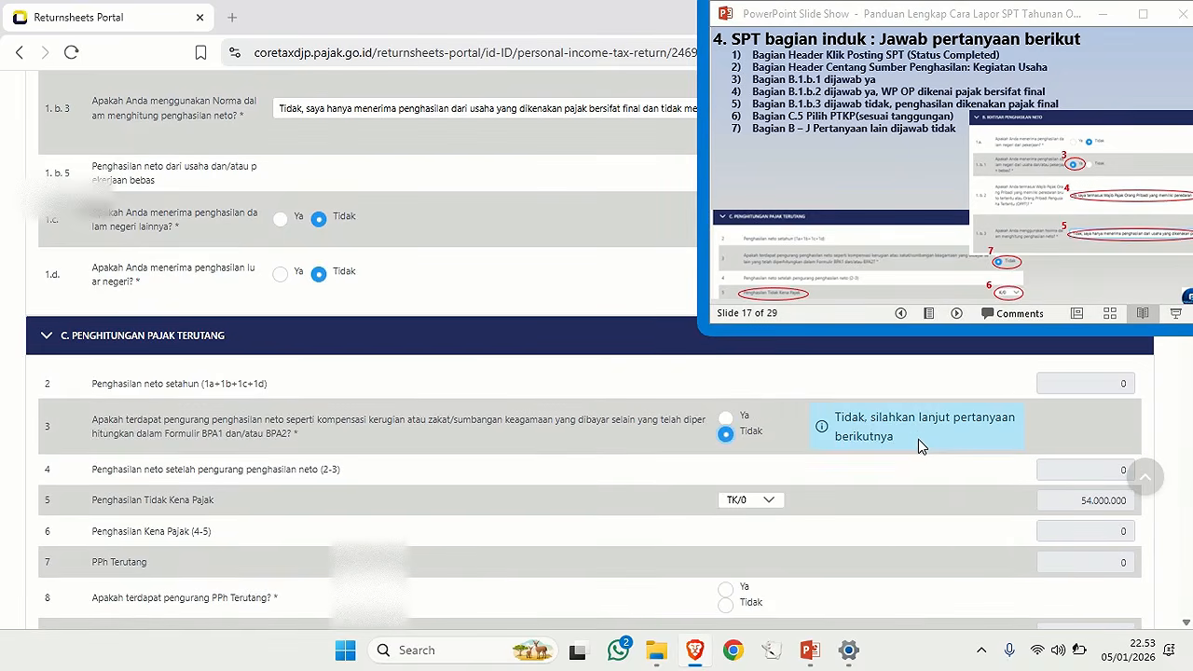
{"action": "scroll", "coordinate": [919, 446], "scroll_direction": "down", "scroll_amount": 2}
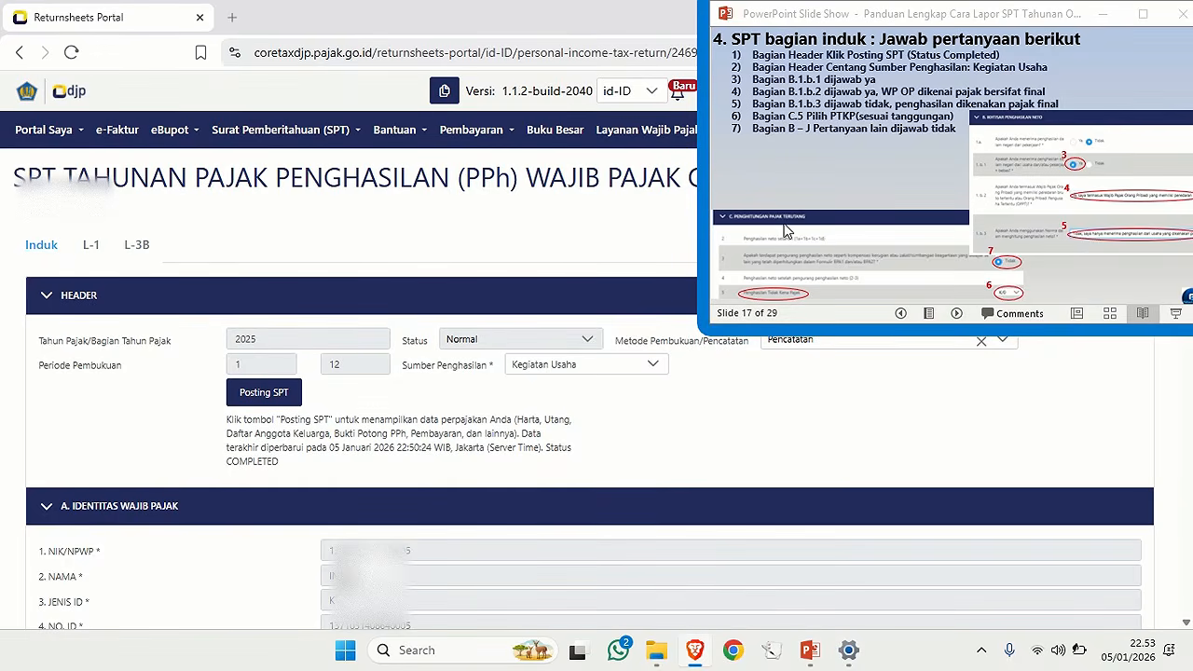
Start a new Kas dan Setara Kas entry in section A of L-1 with description Tabungan (Bank/Lembaga Keuangan).
{"action": "left_click", "coordinate": [783, 237]}
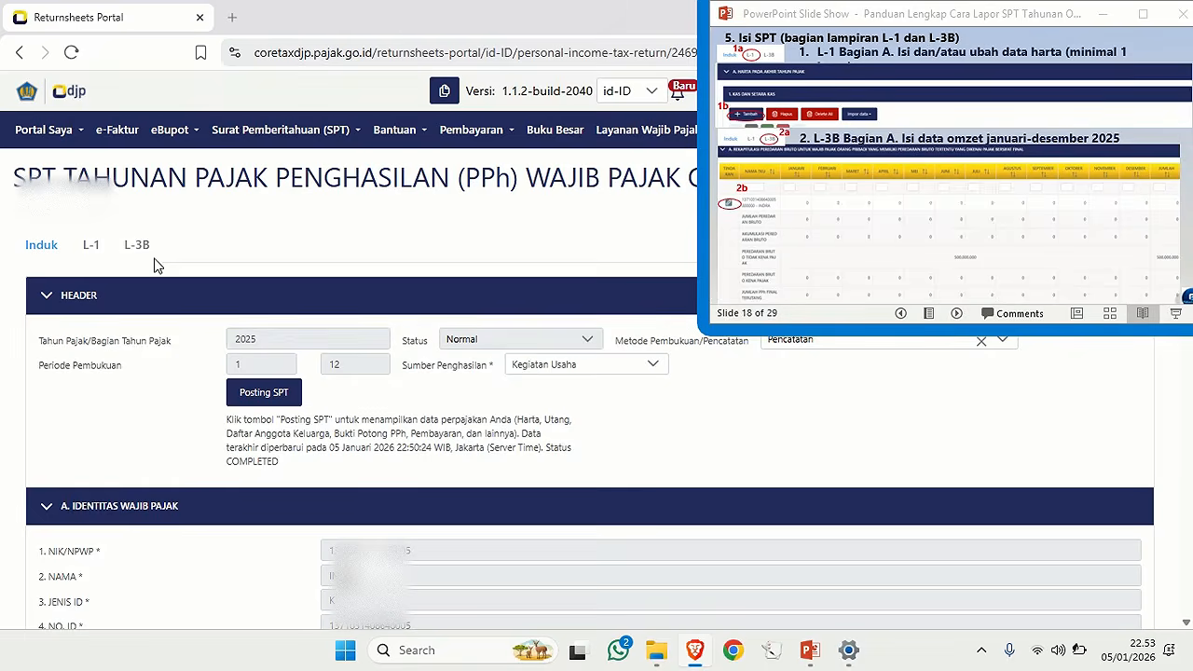
{"action": "left_click", "coordinate": [90, 245]}
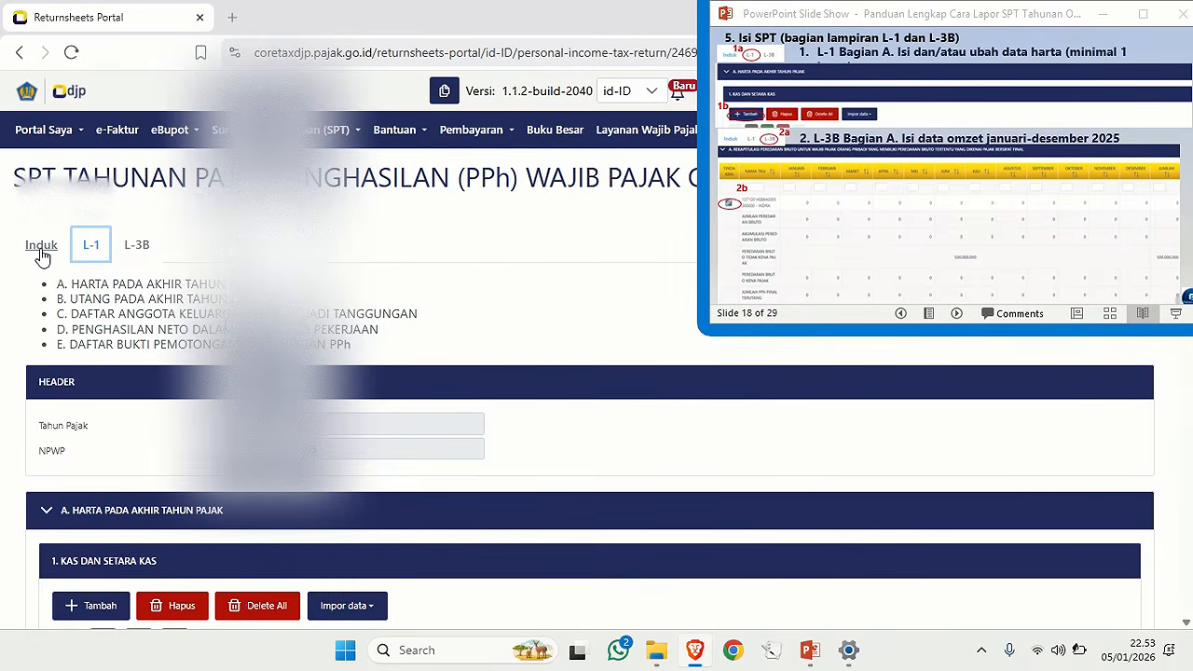
{"action": "left_click", "coordinate": [91, 258]}
{"action": "scroll", "coordinate": [91, 258], "scroll_direction": "down", "scroll_amount": 1}
{"action": "scroll", "coordinate": [597, 373], "scroll_direction": "down", "scroll_amount": 2}
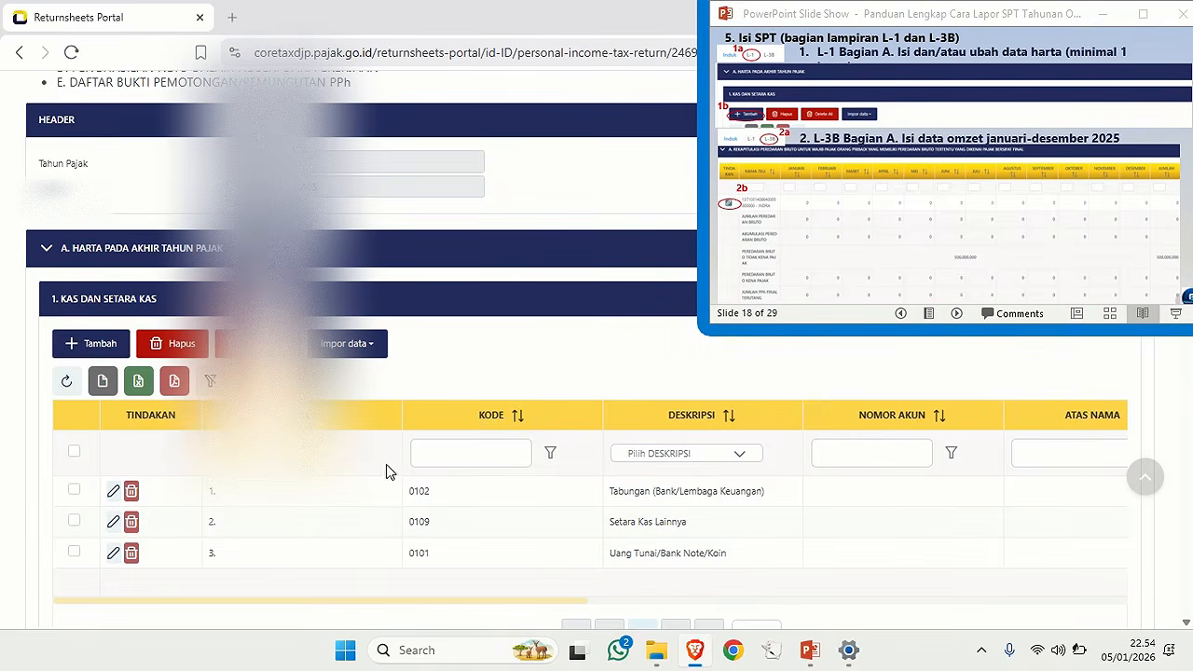
{"action": "left_click", "coordinate": [94, 344]}
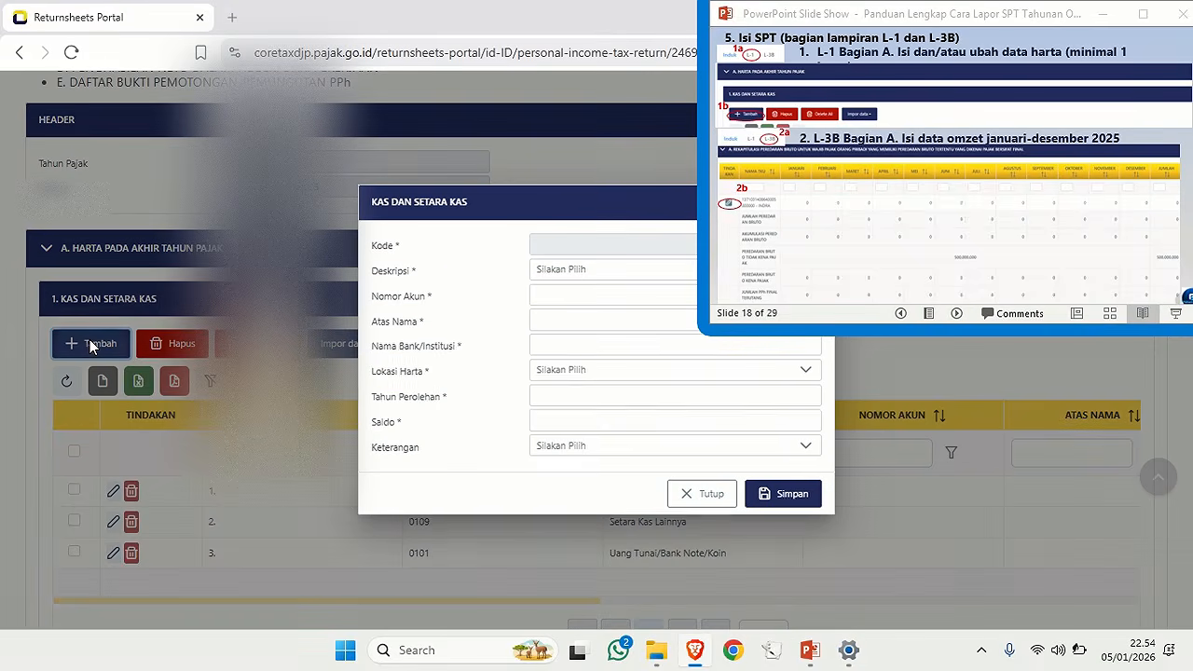
{"action": "left_click", "coordinate": [606, 277]}
{"action": "left_click", "coordinate": [591, 377]}
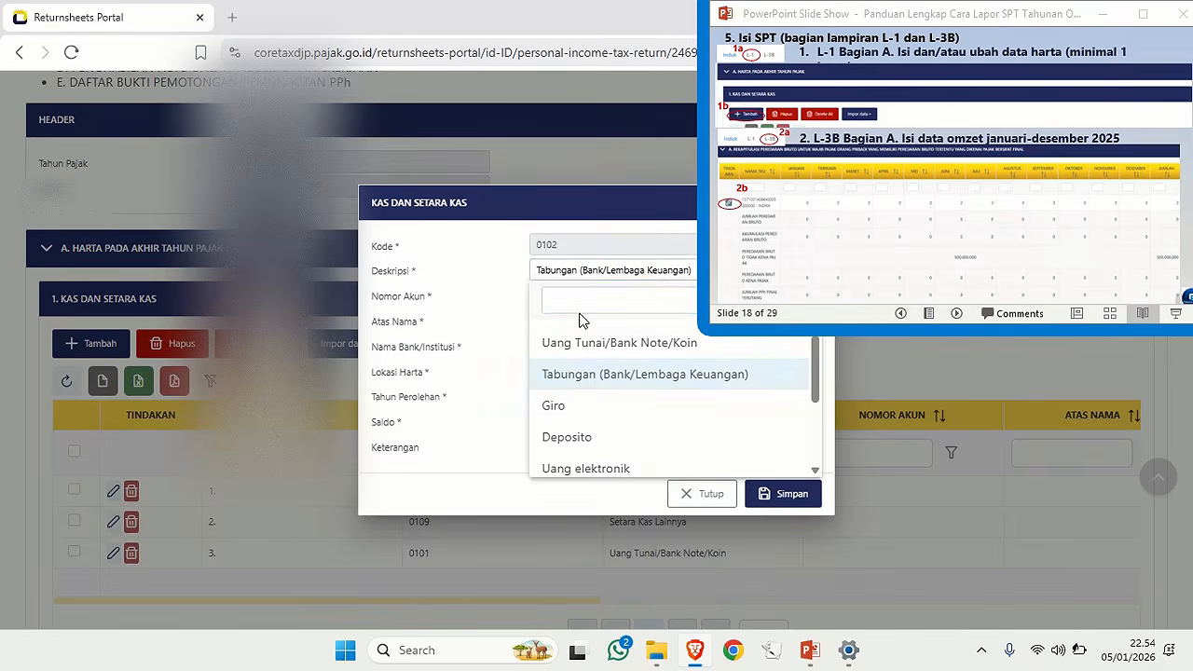
Fill in the Kas dan Setara Kas entry with Nomor Akun "-", Atas Nama Sendiri and Nama Bank/Institusi BSI.
{"action": "left_click", "coordinate": [576, 299]}
{"action": "type", "text": "-"}
{"action": "left_click", "coordinate": [555, 322]}
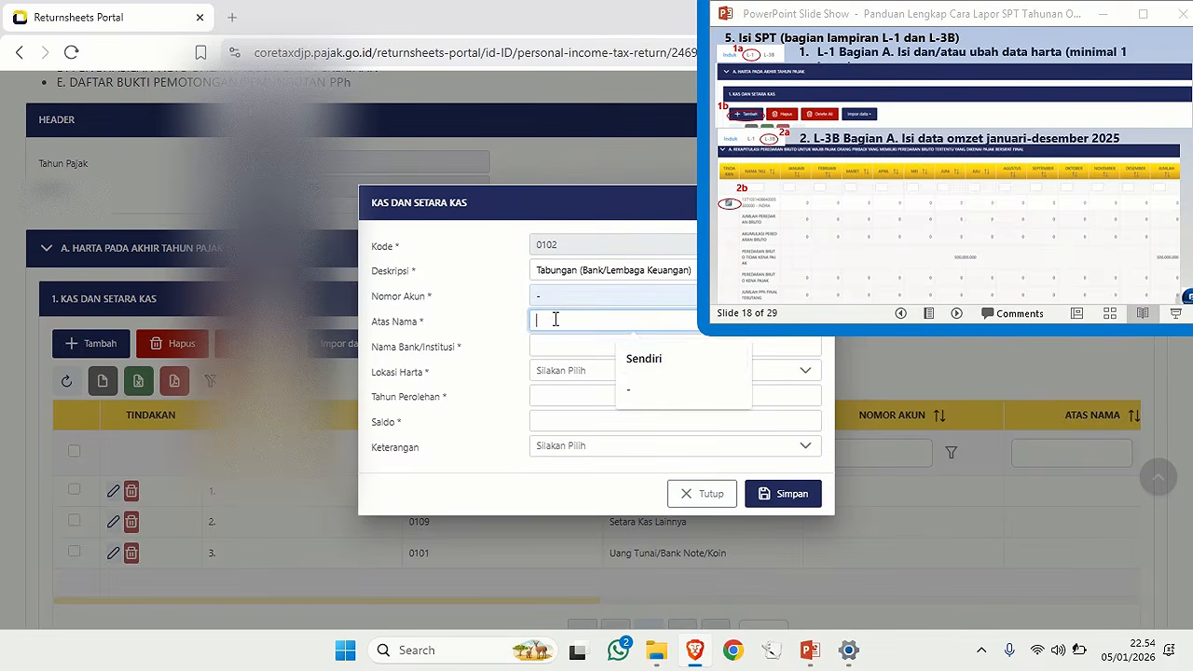
{"action": "left_click", "coordinate": [644, 364]}
{"action": "left_click", "coordinate": [581, 346]}
{"action": "type", "text": "BSI"}
{"action": "left_click", "coordinate": [629, 378]}
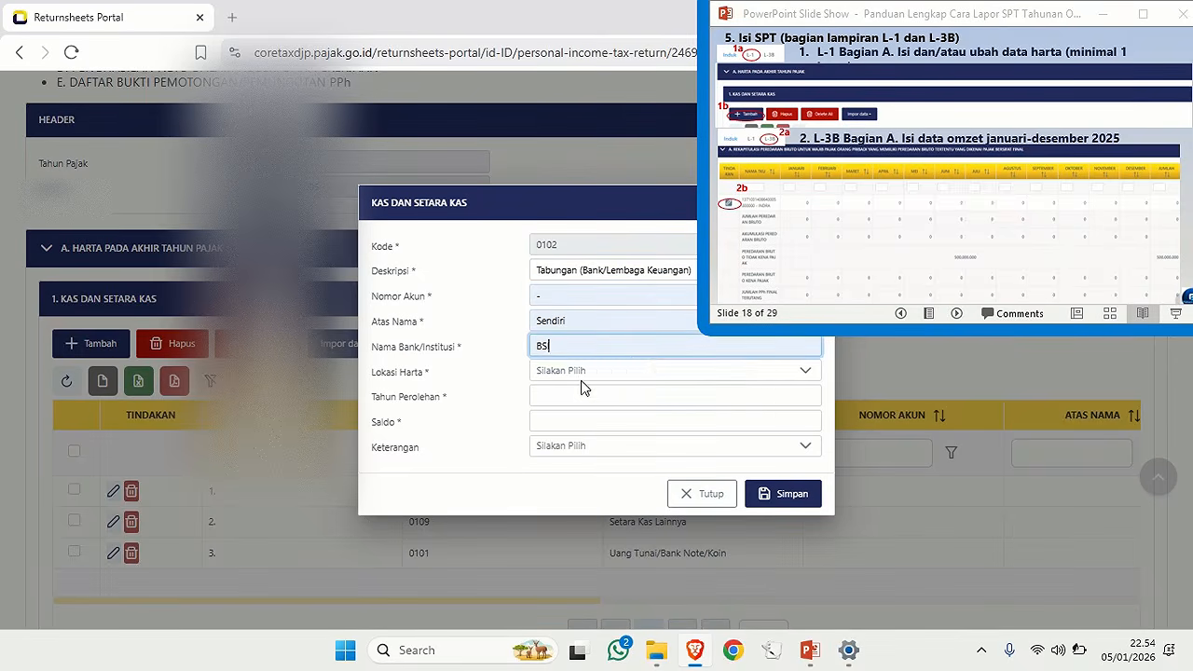
Set Lokasi Harta to Indonesia, Tahun Perolehan to 2025 and Saldo to 500.000, and save the Kas dan Setara Kas entry.
{"action": "left_click", "coordinate": [577, 373]}
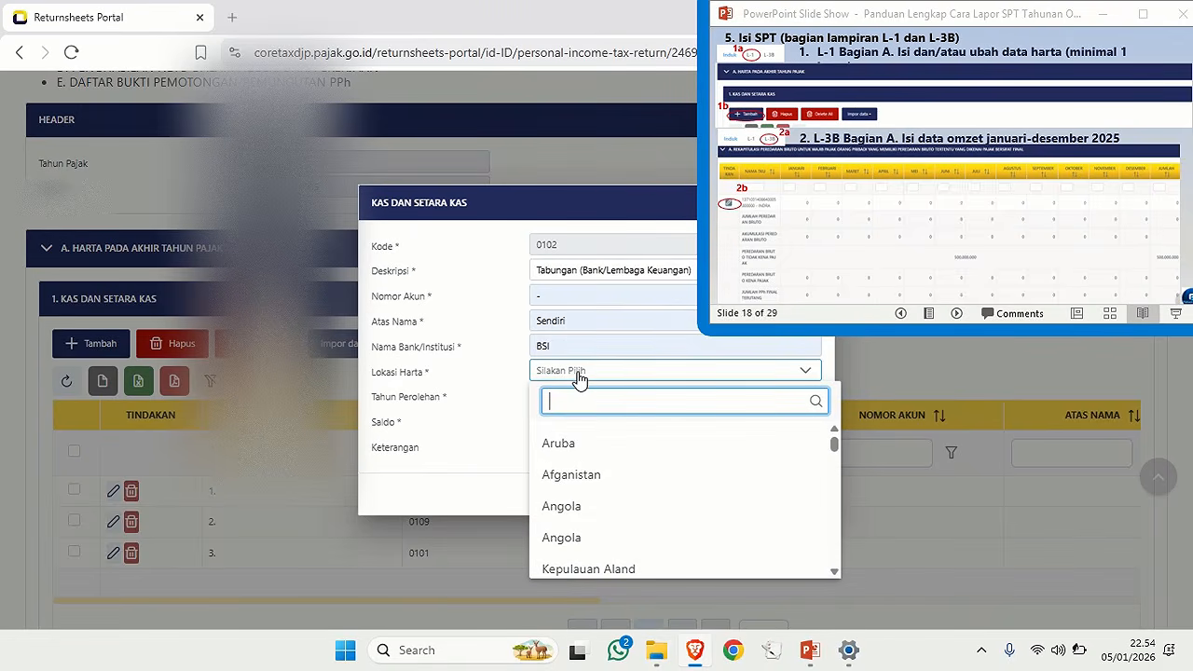
{"action": "type", "text": "ind"}
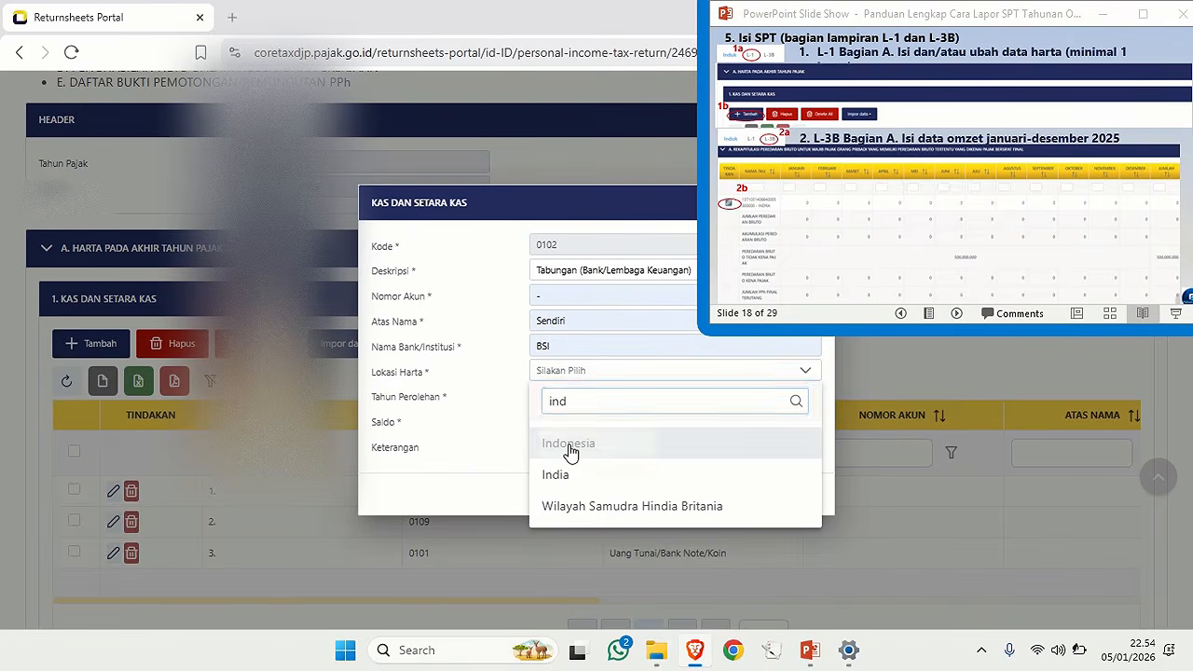
{"action": "left_click", "coordinate": [570, 447]}
{"action": "left_click", "coordinate": [596, 399]}
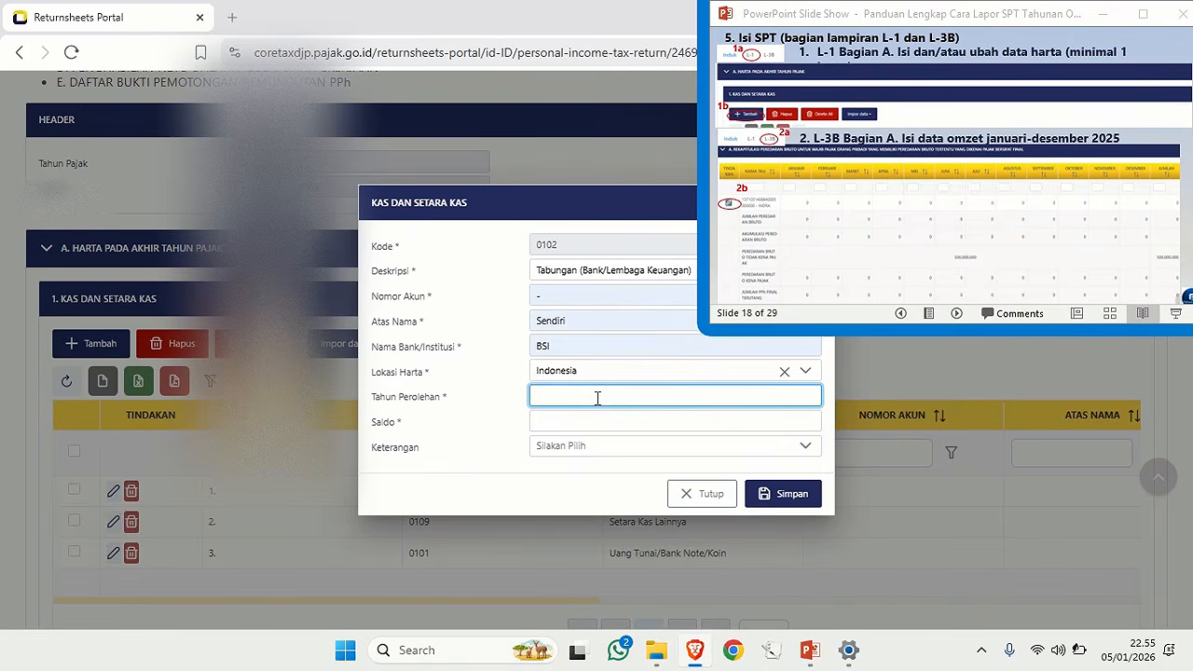
{"action": "type", "text": "2025"}
{"action": "left_click", "coordinate": [643, 424]}
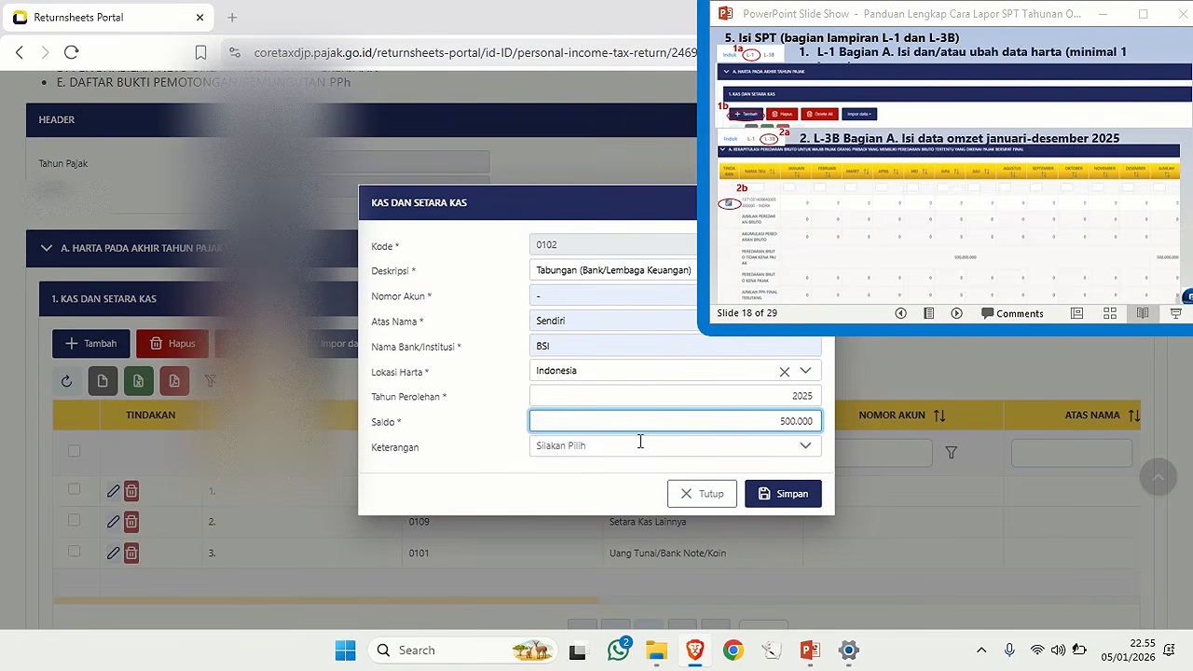
{"action": "left_click", "coordinate": [783, 496]}
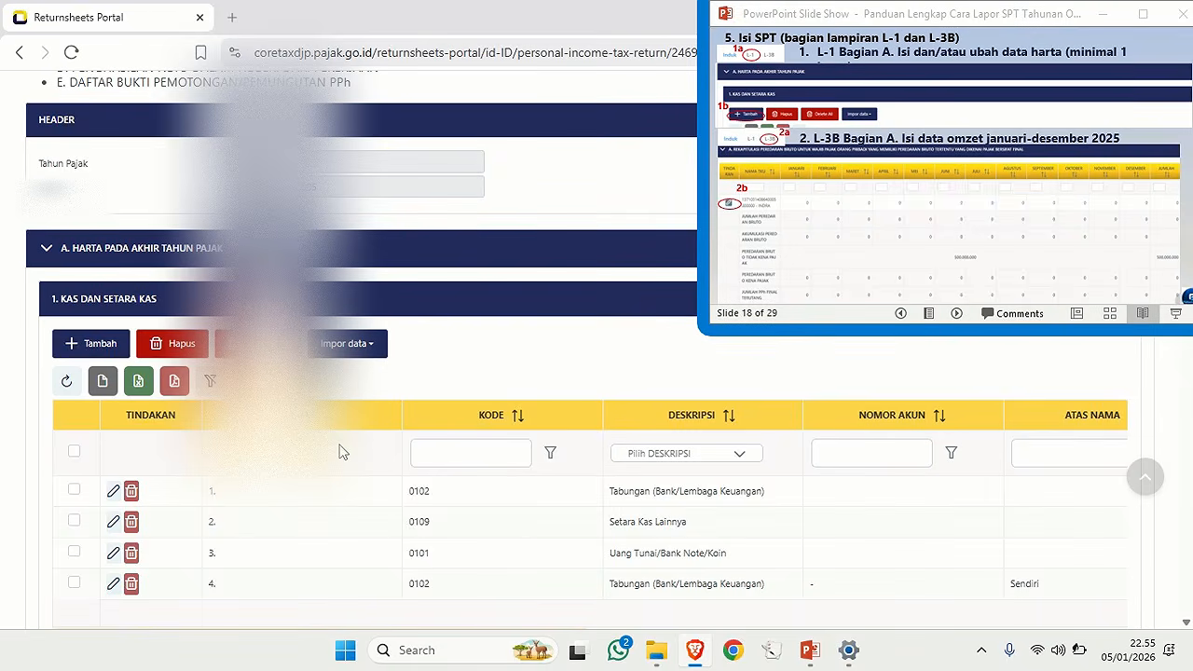
Review the L-1 section A asset tables from Kas dan Setara Kas through Harta Lainnya, including the blank Harta Lainnya entry form.
{"action": "scroll", "coordinate": [340, 452], "scroll_direction": "down", "scroll_amount": 3}
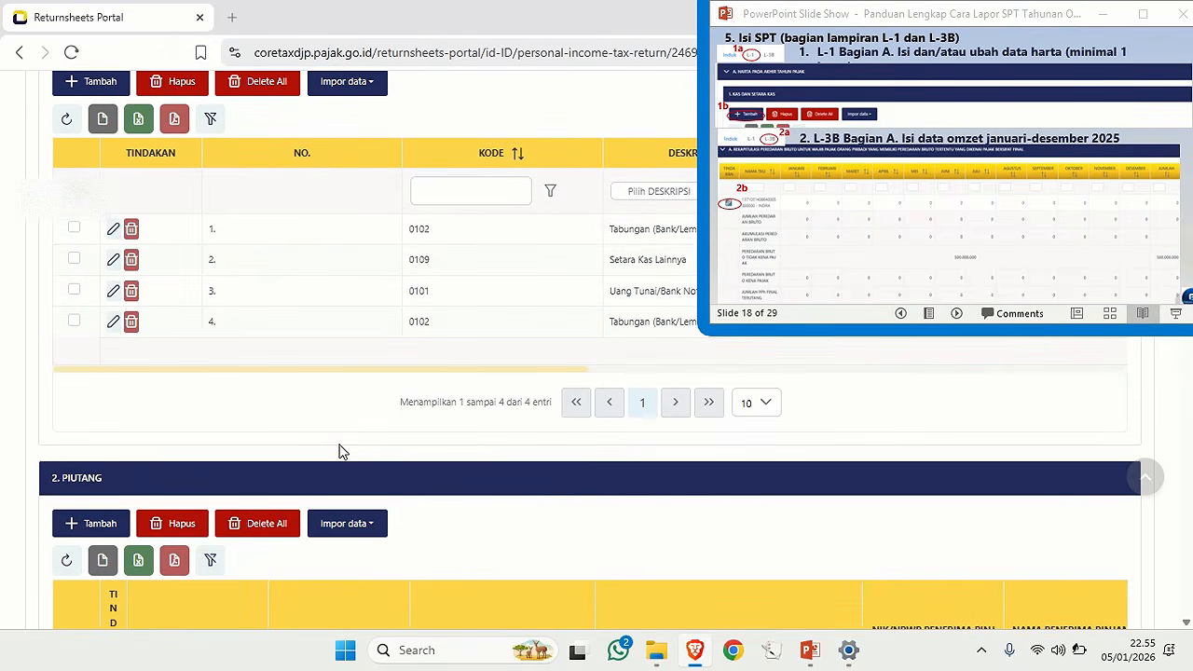
{"action": "scroll", "coordinate": [340, 452], "scroll_direction": "up", "scroll_amount": 1}
{"action": "scroll", "coordinate": [341, 453], "scroll_direction": "up", "scroll_amount": 1}
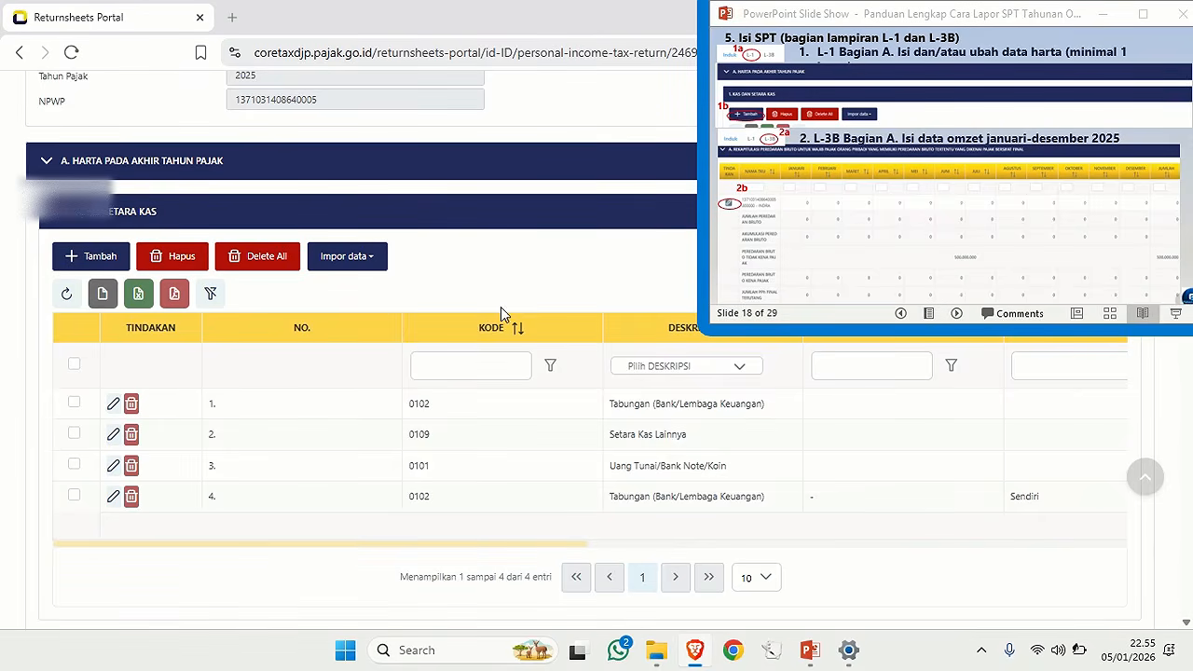
{"action": "scroll", "coordinate": [502, 317], "scroll_direction": "down", "scroll_amount": 8}
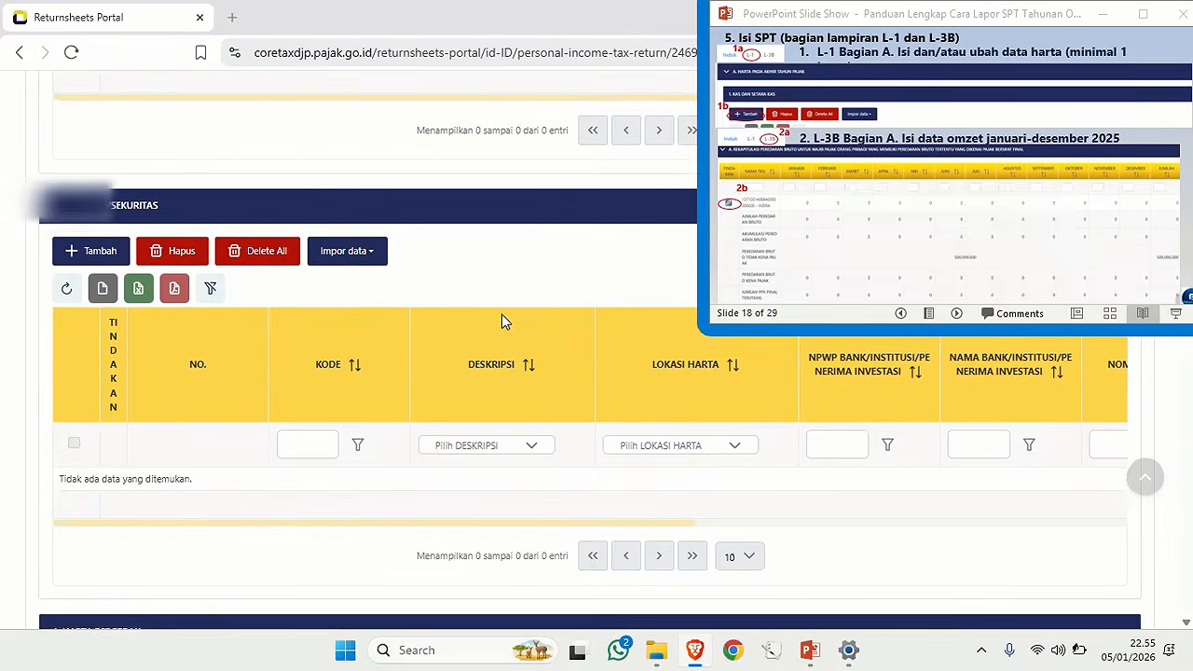
{"action": "scroll", "coordinate": [501, 317], "scroll_direction": "down", "scroll_amount": 5}
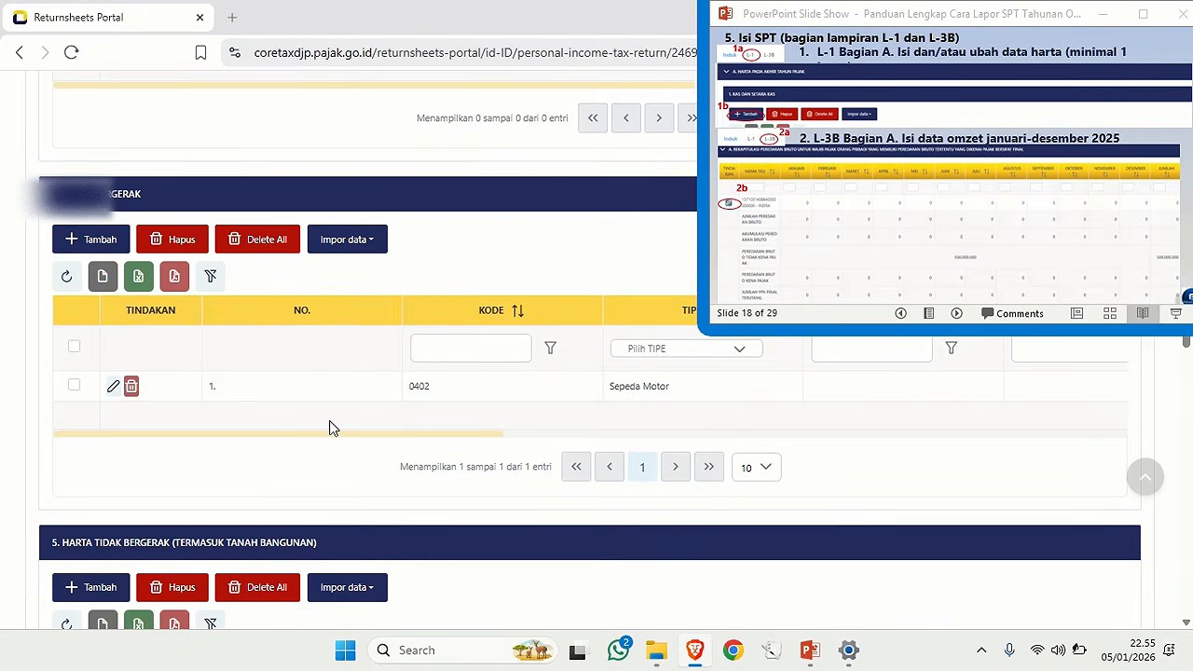
{"action": "scroll", "coordinate": [329, 428], "scroll_direction": "down", "scroll_amount": 3}
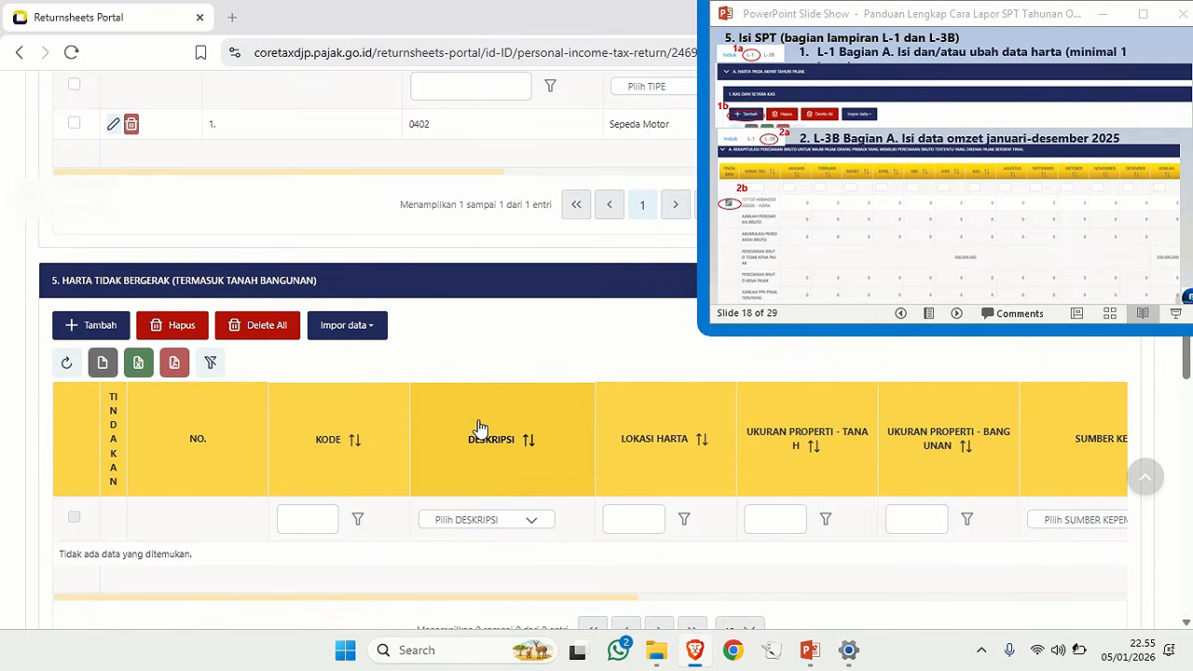
{"action": "scroll", "coordinate": [478, 427], "scroll_direction": "down", "scroll_amount": 5}
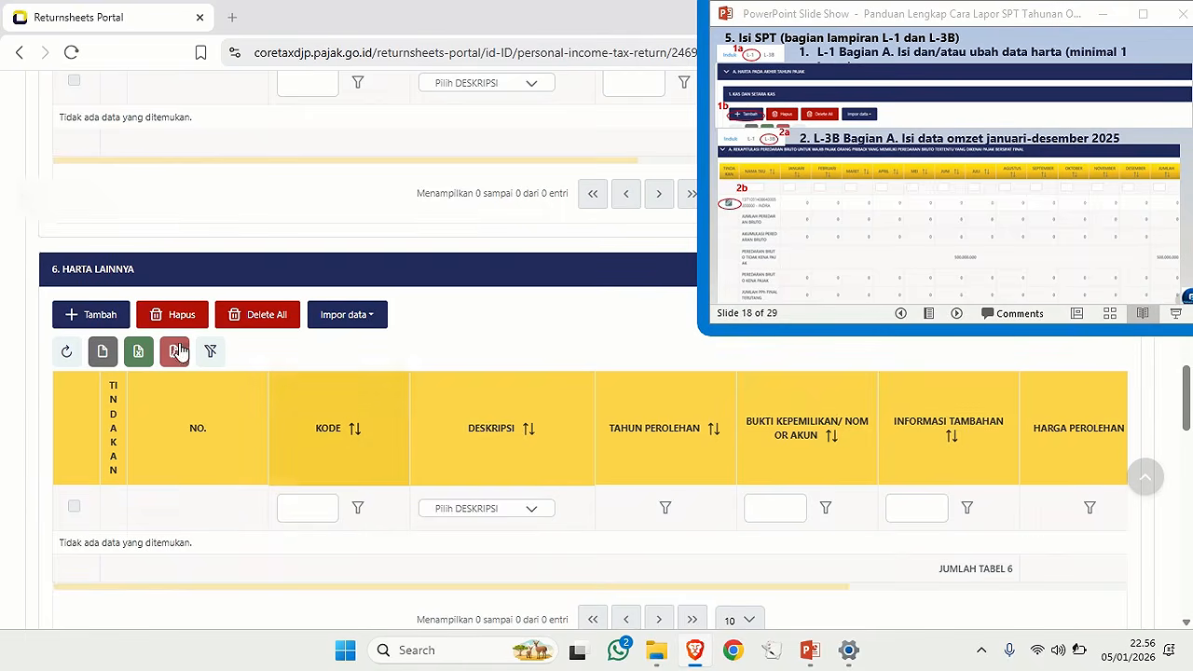
{"action": "left_click", "coordinate": [104, 315]}
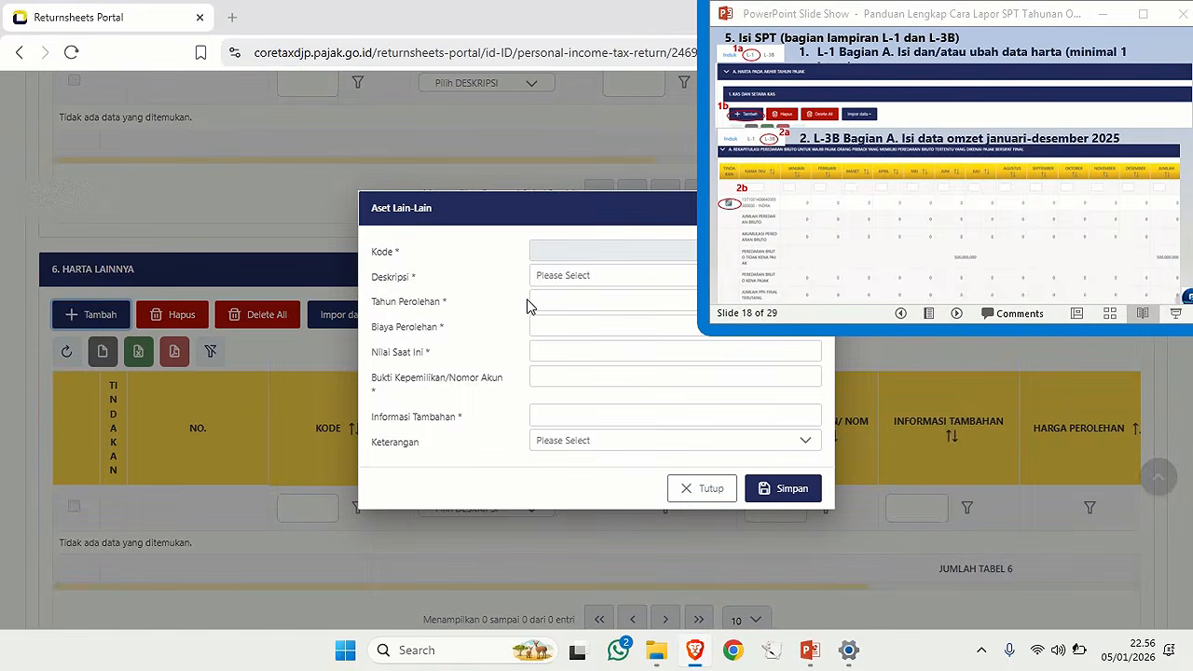
{"action": "left_click", "coordinate": [706, 492]}
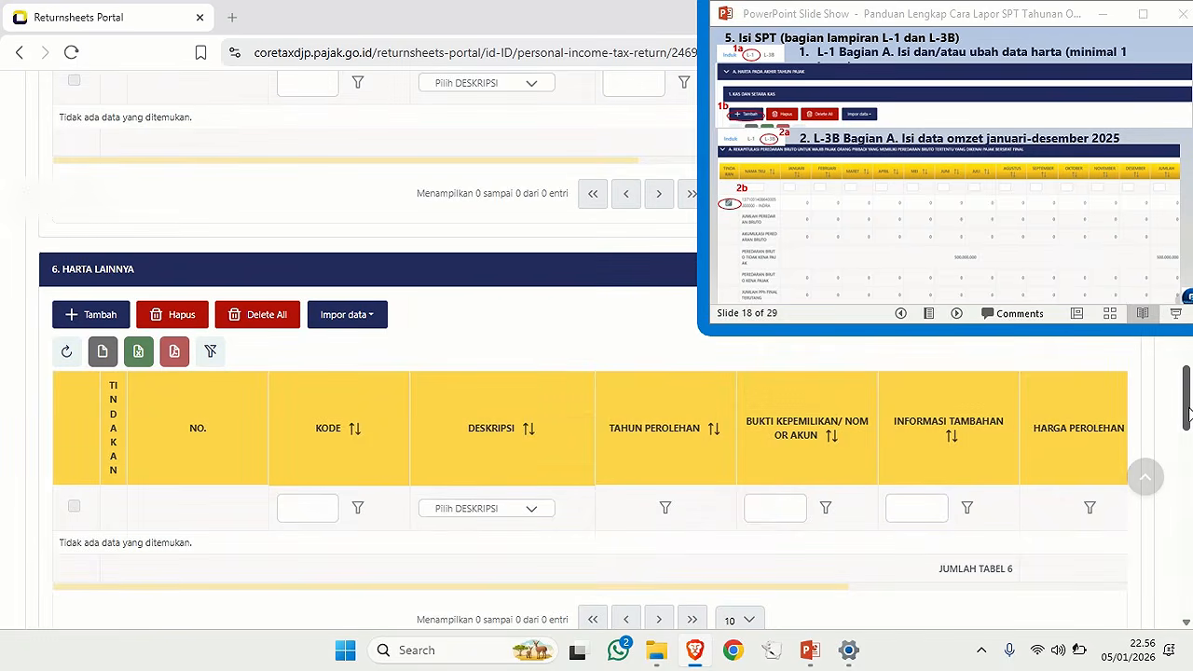
In section A of L-3B, enter a gross turnover of 100.000.000 for each month from Januari to Desember and save it.
{"action": "left_click_drag", "start_coordinate": [1188, 408], "coordinate": [1174, 59]}
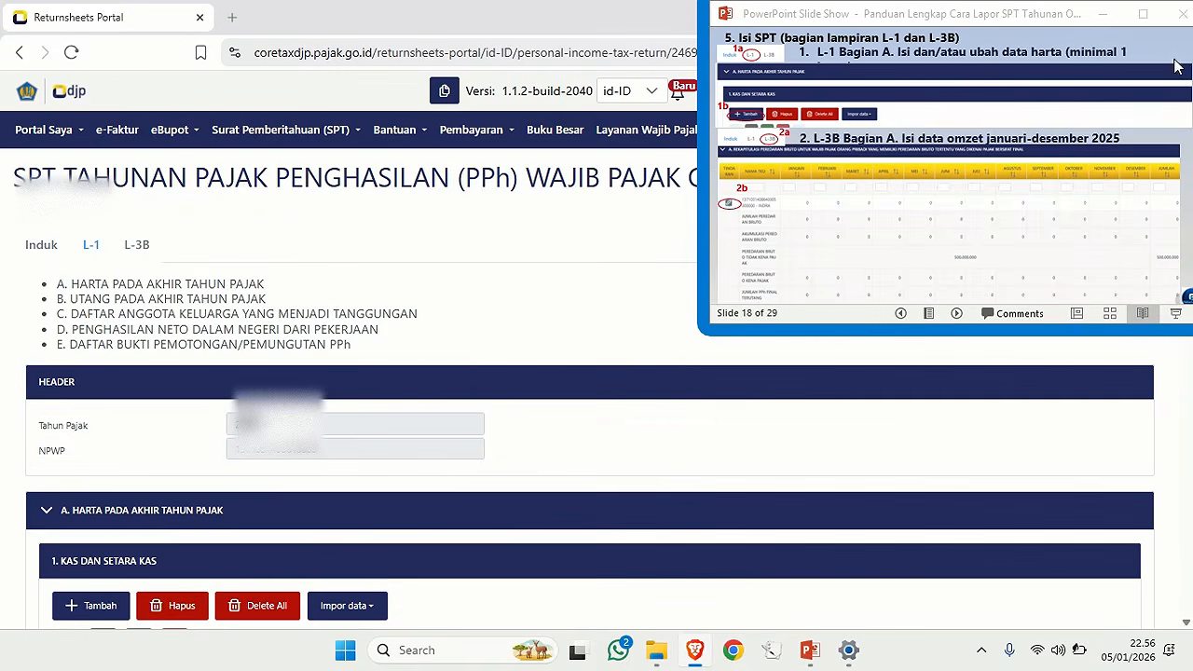
{"action": "left_click", "coordinate": [138, 248]}
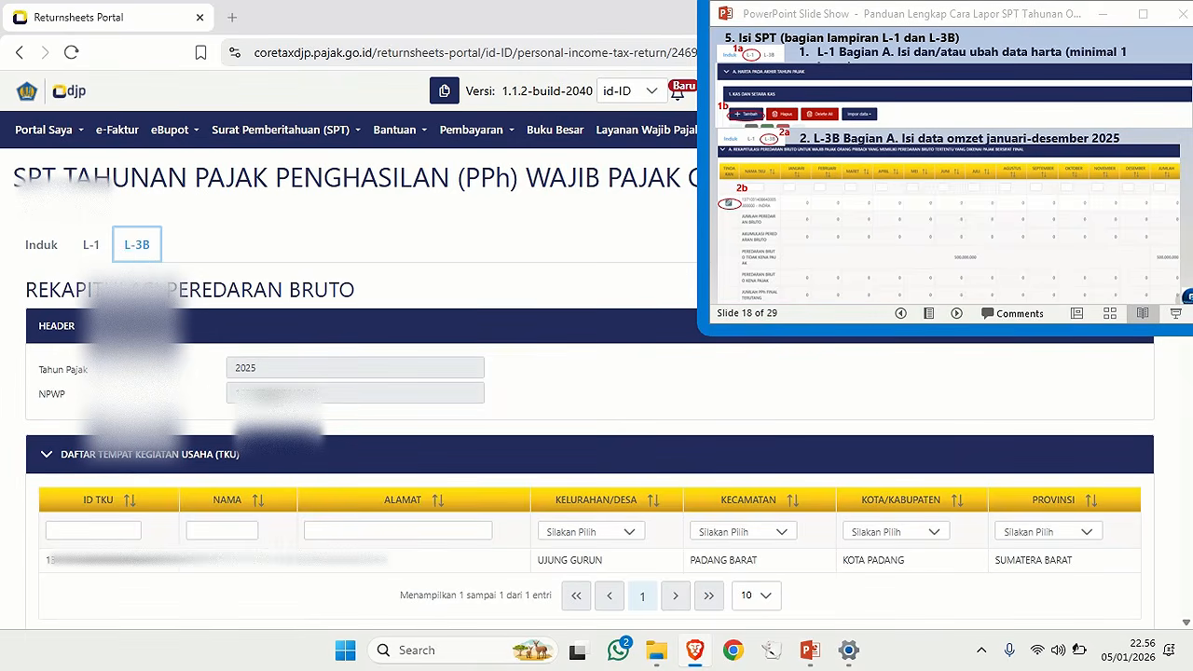
{"action": "scroll", "coordinate": [156, 463], "scroll_direction": "down", "scroll_amount": 4}
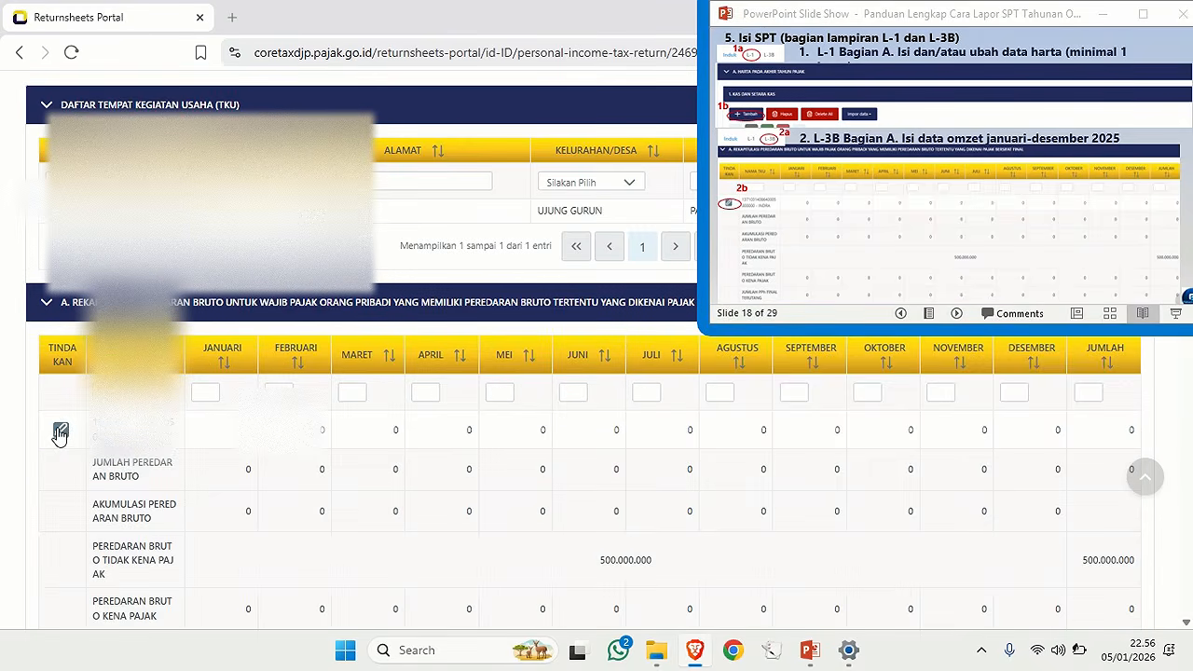
{"action": "left_click", "coordinate": [61, 431]}
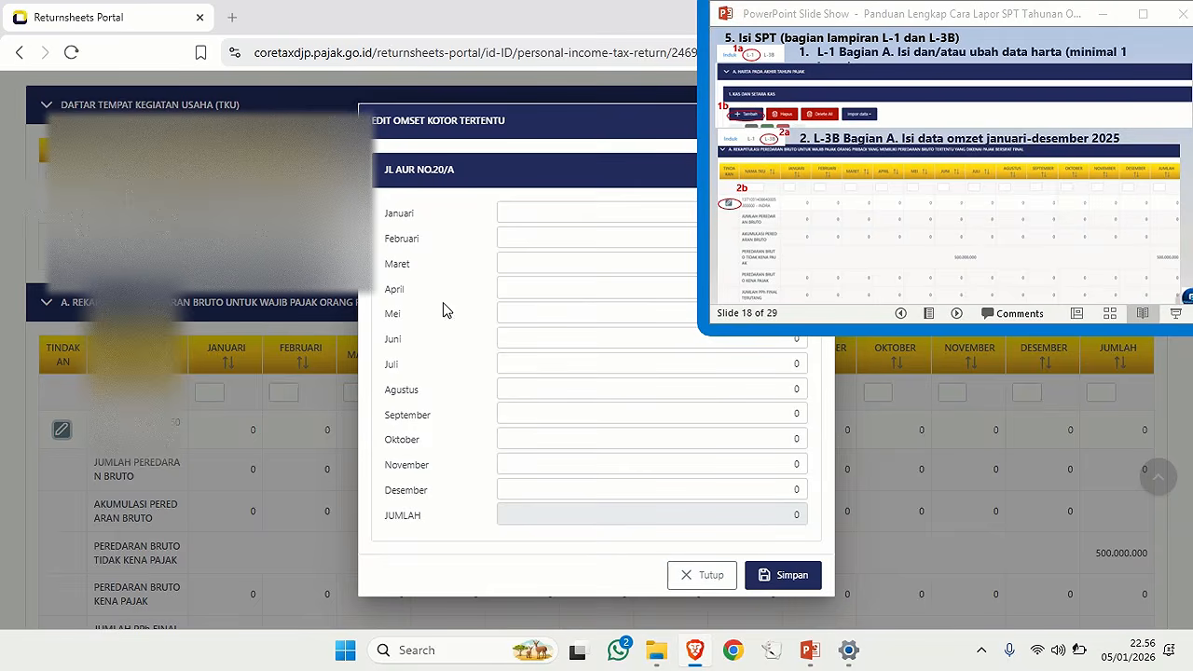
{"action": "left_click", "coordinate": [588, 235]}
{"action": "left_click", "coordinate": [590, 212]}
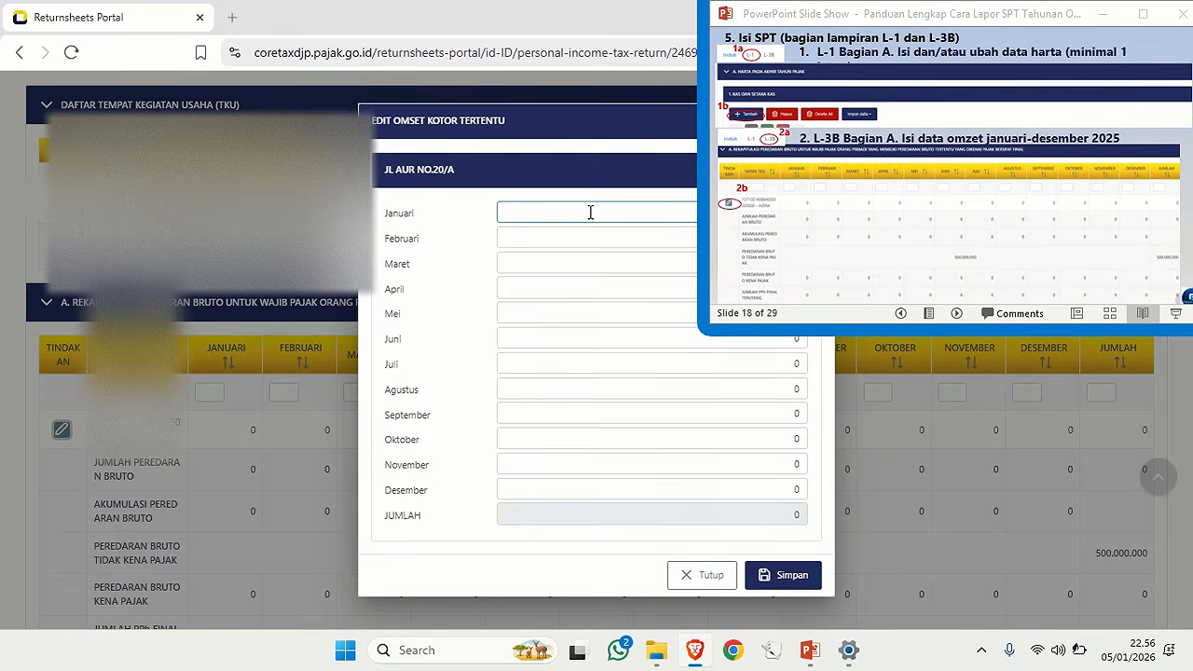
{"action": "left_click", "coordinate": [591, 212]}
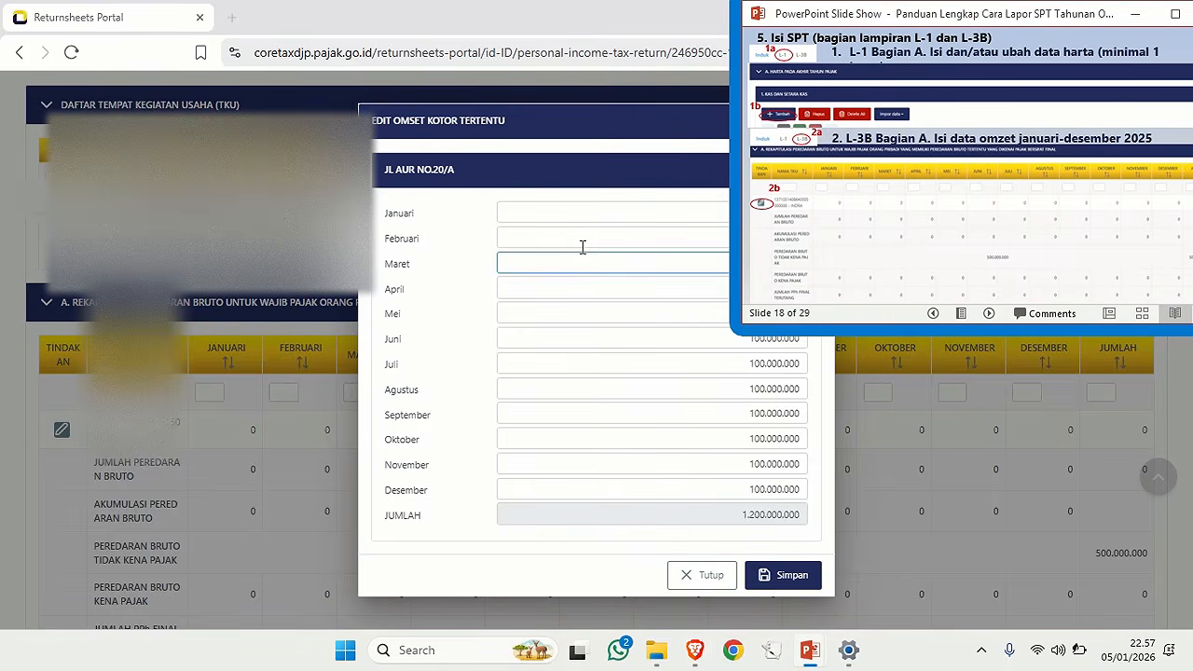
{"action": "left_click", "coordinate": [590, 232]}
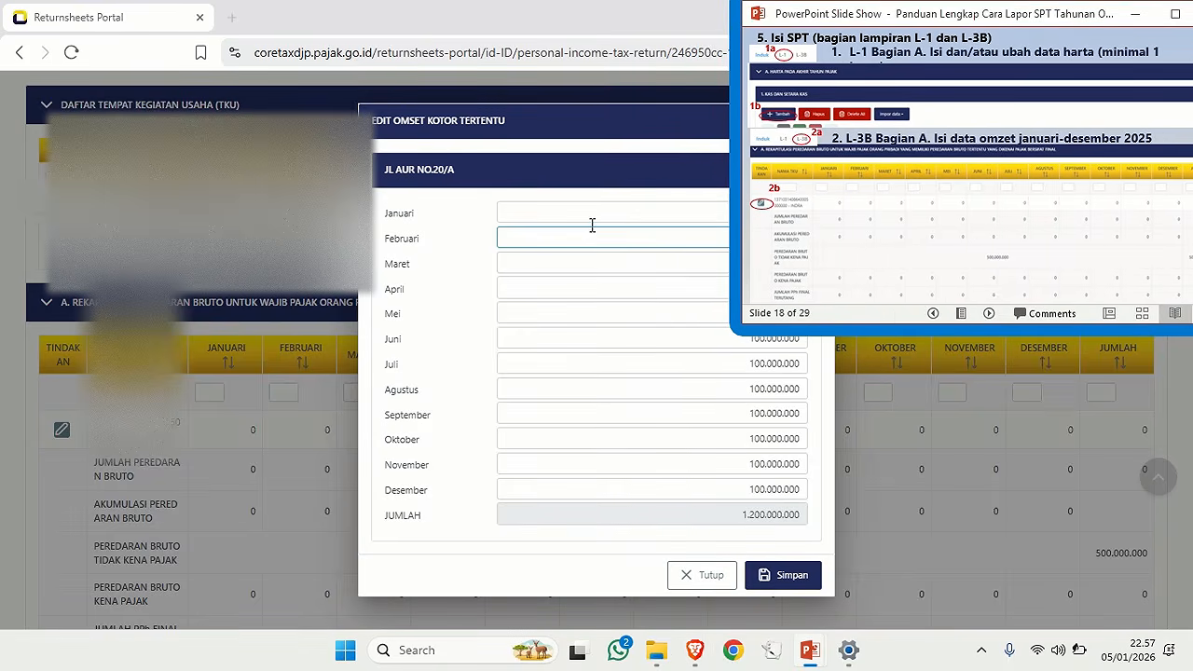
{"action": "left_click", "coordinate": [606, 211]}
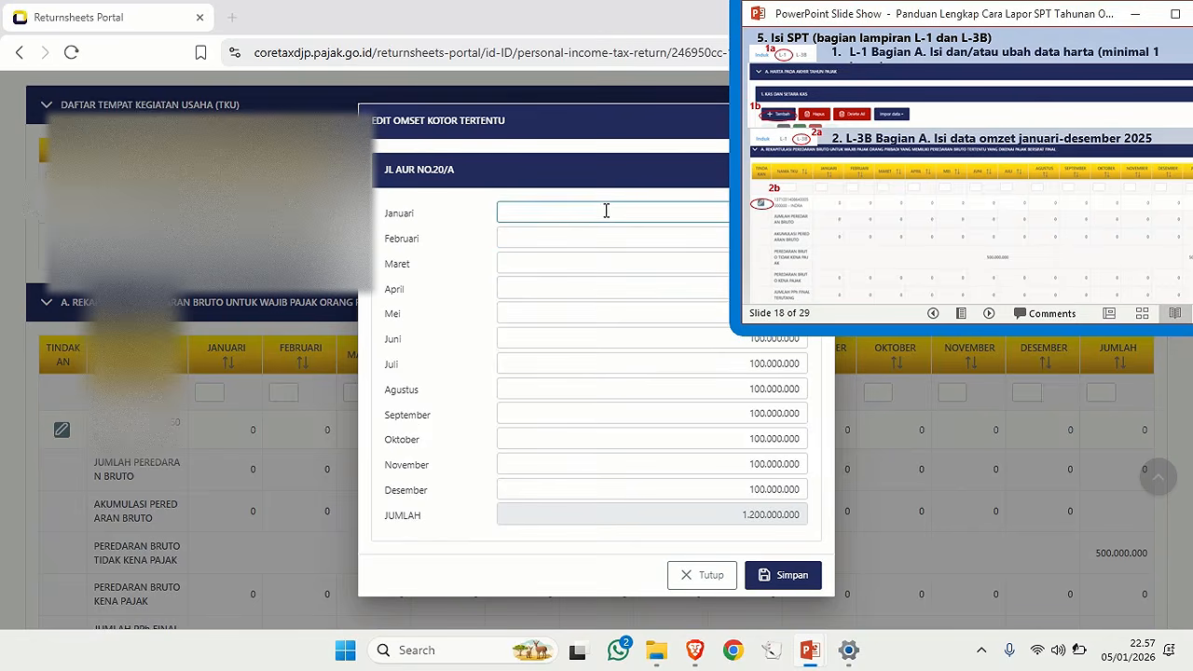
{"action": "left_click", "coordinate": [742, 494]}
{"action": "left_click", "coordinate": [775, 576]}
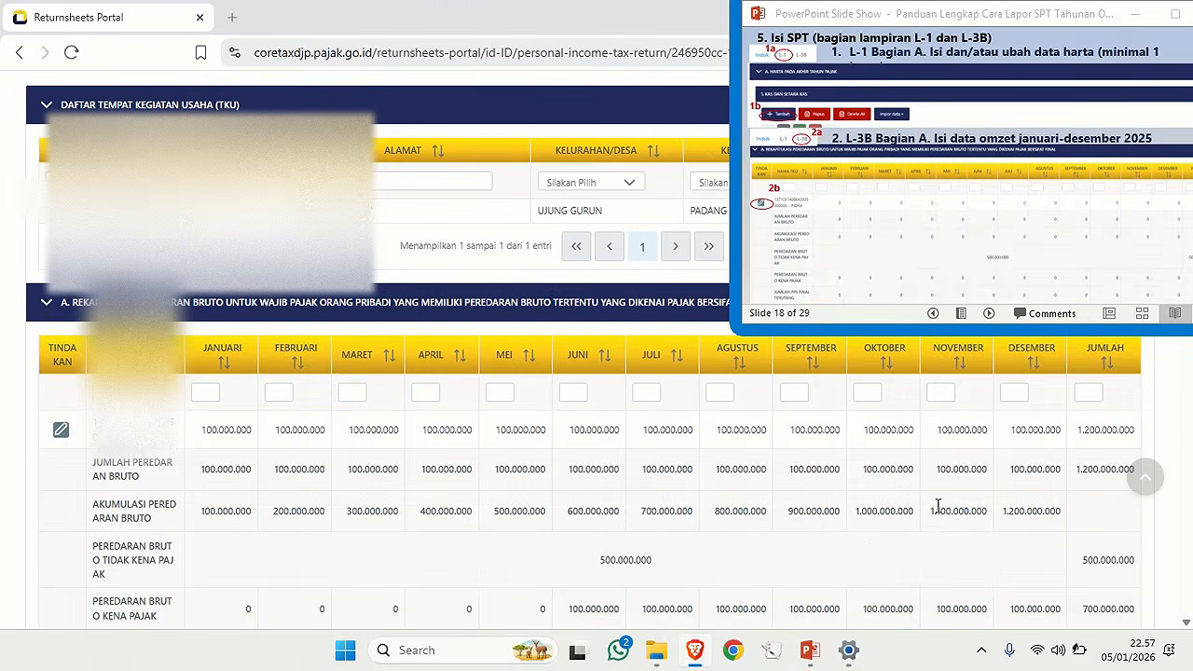
Examine the L-3B section A recap, comparing the monthly Jumlah PPh Final Terutang with PPh Final yang Disetor Sendiri.
{"action": "scroll", "coordinate": [951, 501], "scroll_direction": "down", "scroll_amount": 1}
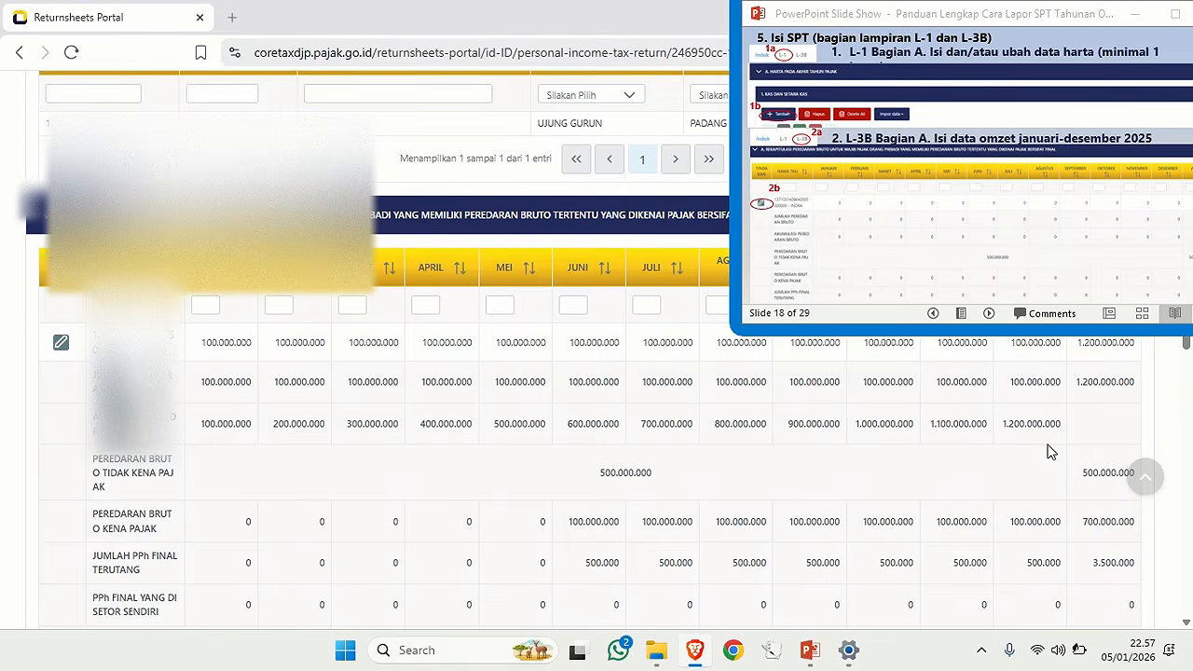
{"action": "scroll", "coordinate": [1050, 452], "scroll_direction": "down", "scroll_amount": 1}
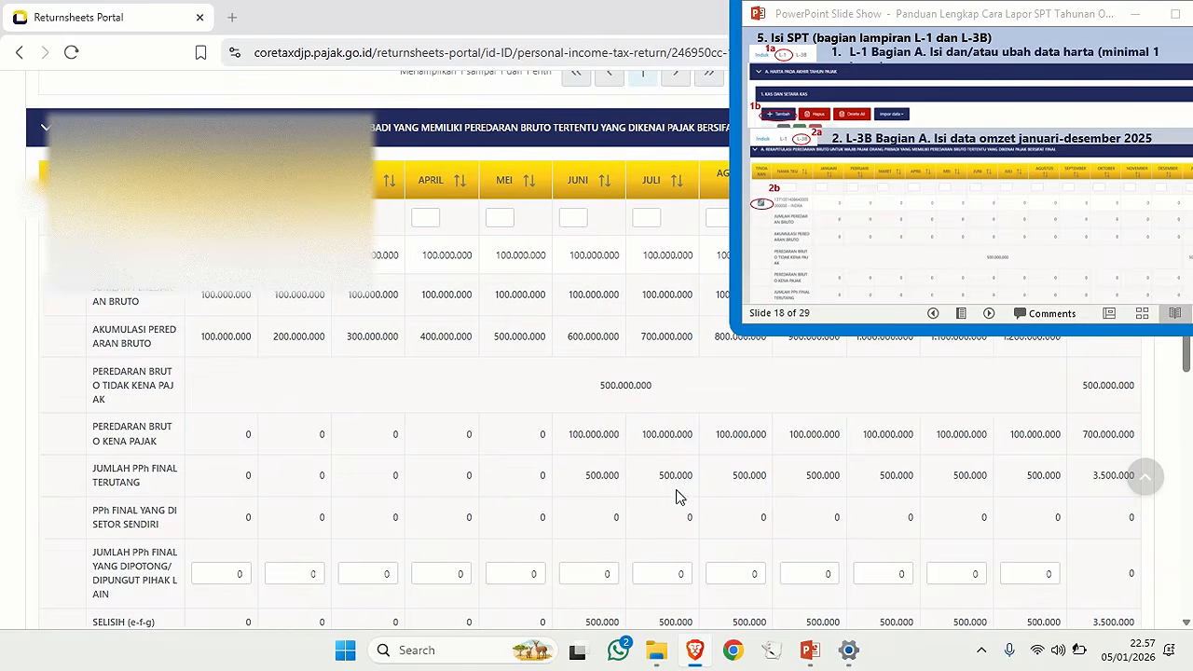
{"action": "scroll", "coordinate": [598, 478], "scroll_direction": "down", "scroll_amount": 1}
{"action": "left_click", "coordinate": [598, 479]}
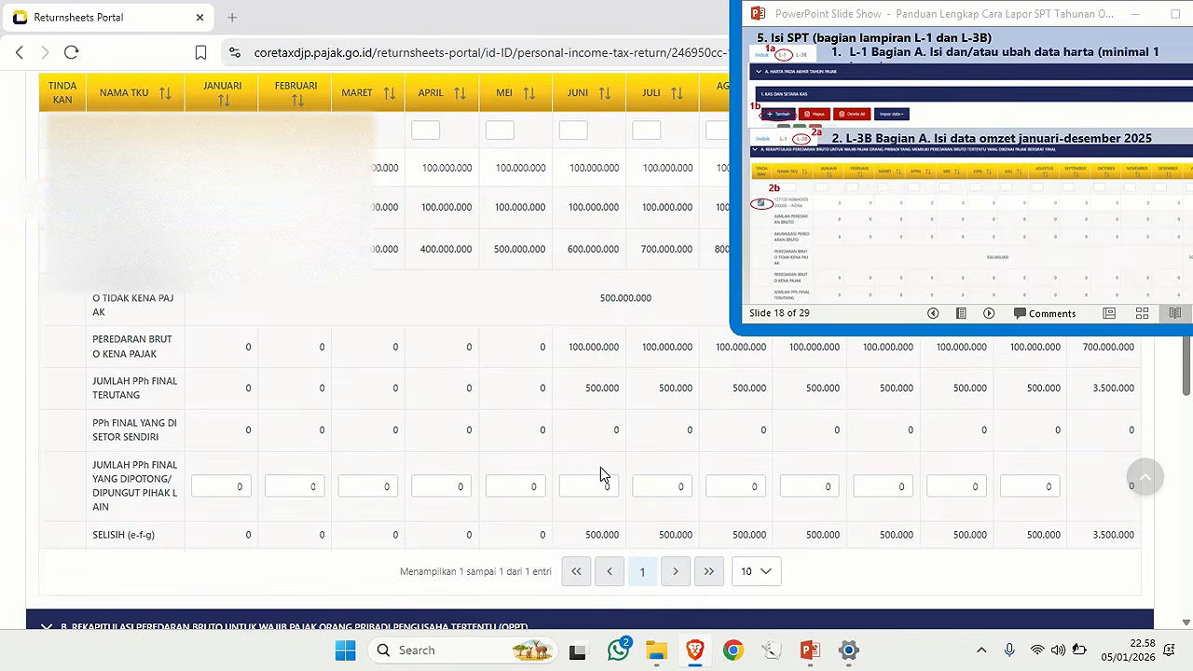
{"action": "scroll", "coordinate": [600, 467], "scroll_direction": "up", "scroll_amount": 1}
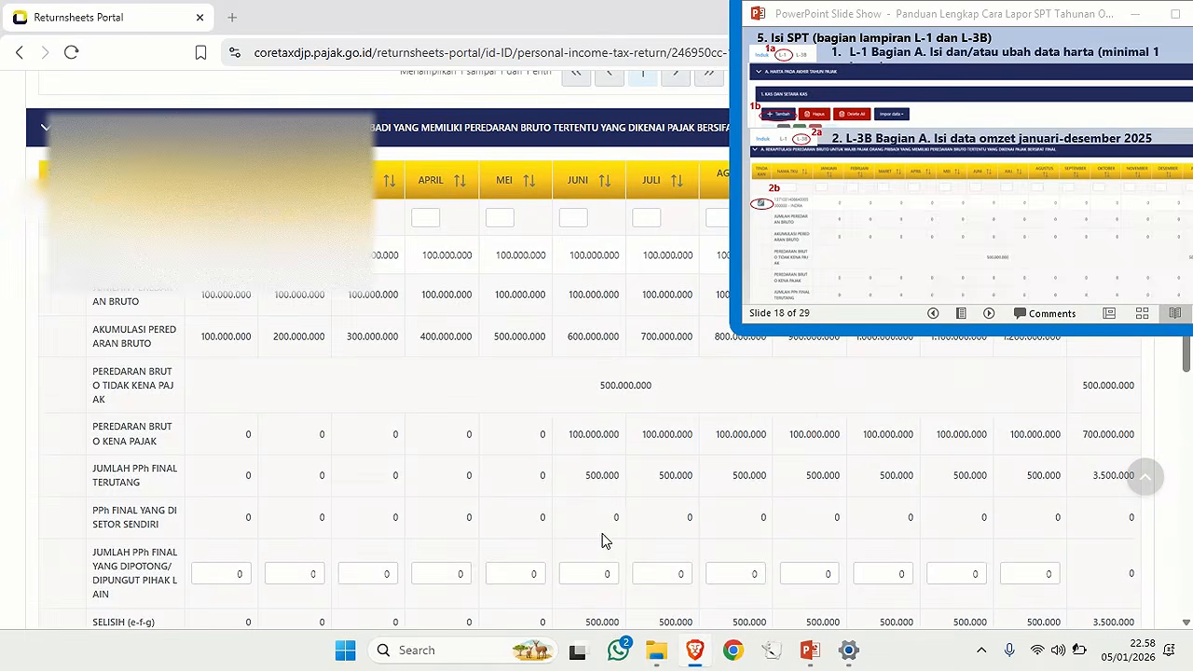
{"action": "left_click_drag", "start_coordinate": [591, 529], "coordinate": [1065, 522]}
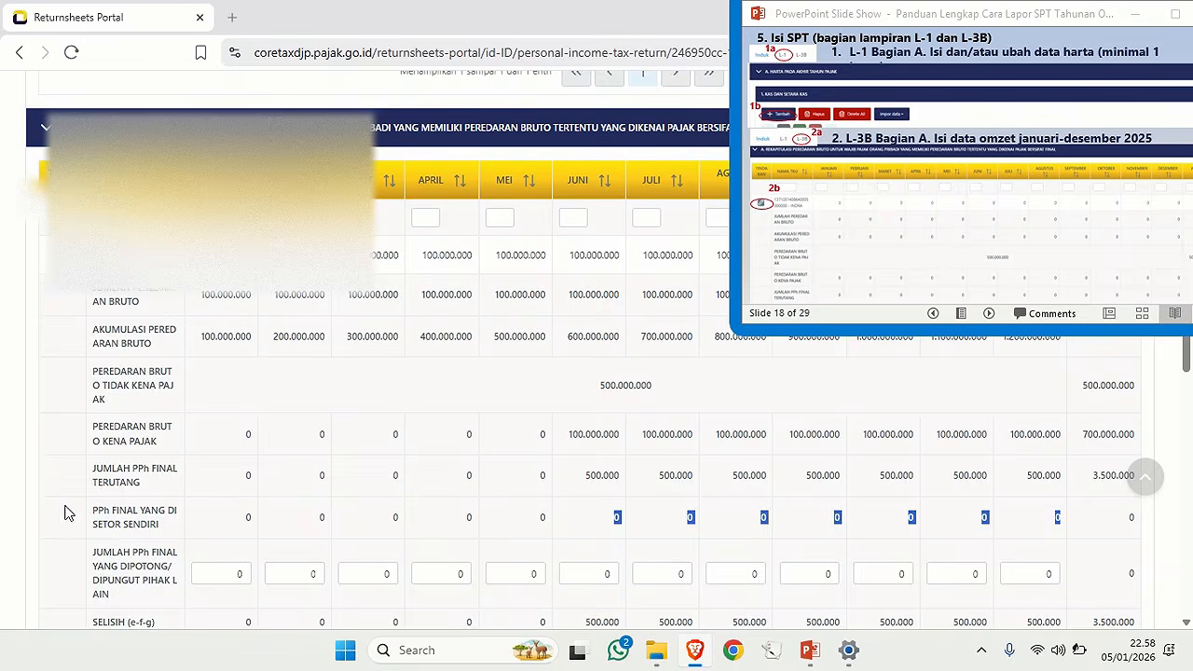
{"action": "left_click_drag", "start_coordinate": [90, 514], "coordinate": [165, 530]}
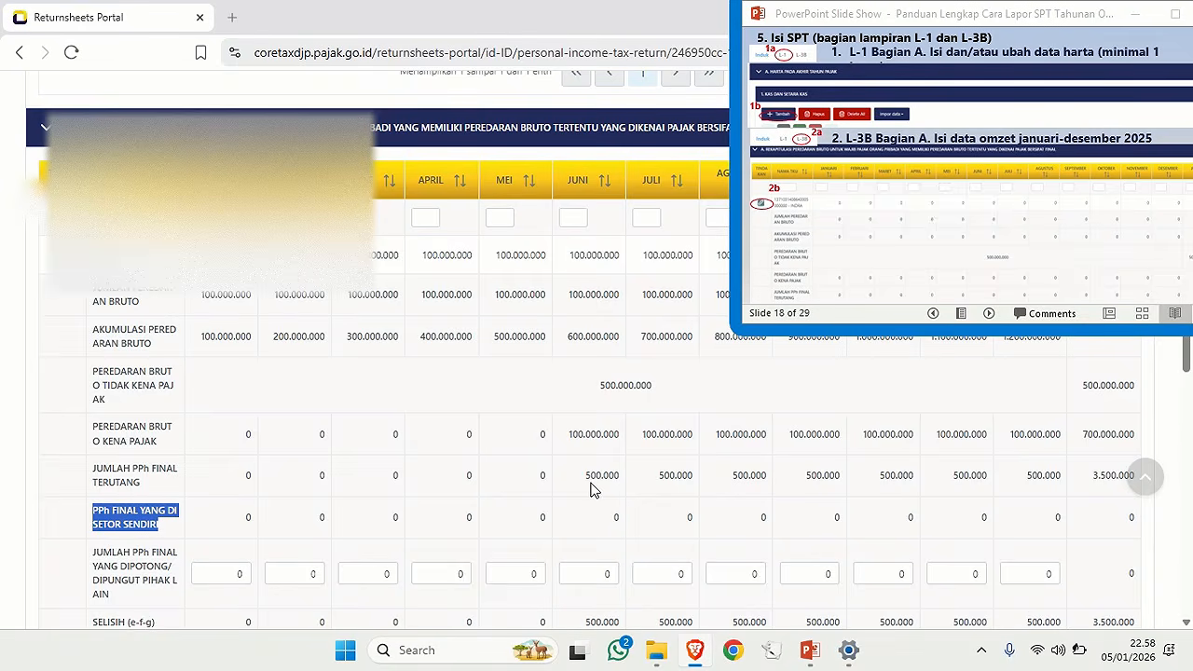
{"action": "left_click_drag", "start_coordinate": [586, 477], "coordinate": [624, 482]}
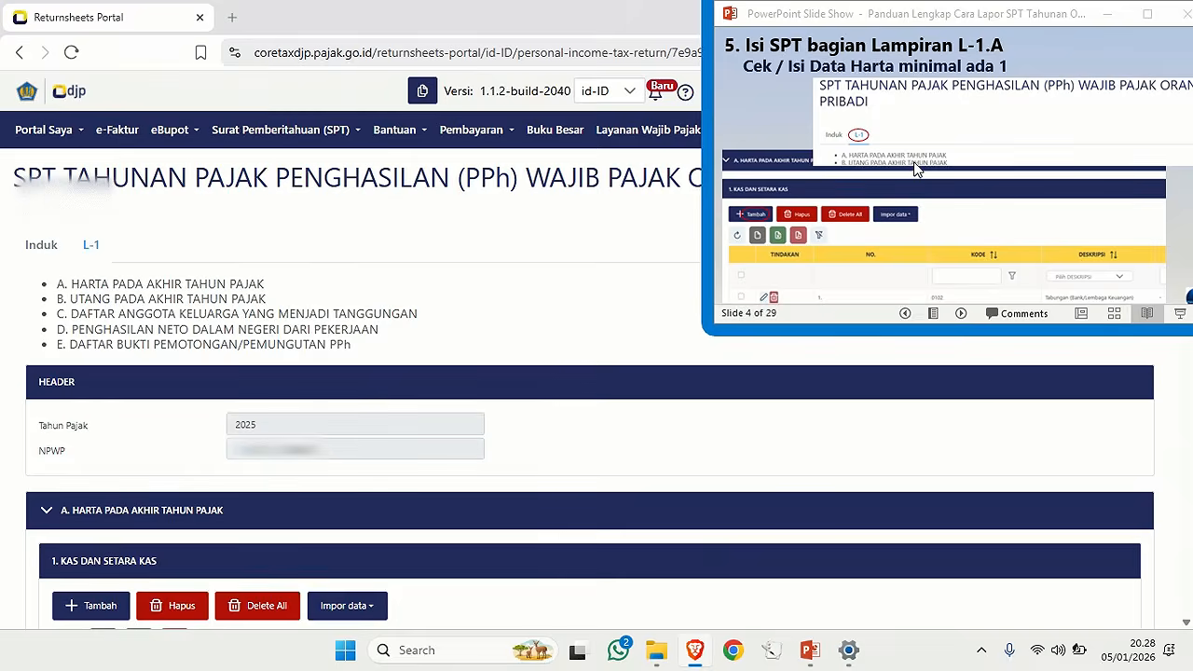
Check the PPh kurang/lebih bayar amount on line 11a in section E of the Induk form.
{"action": "left_click", "coordinate": [915, 163]}
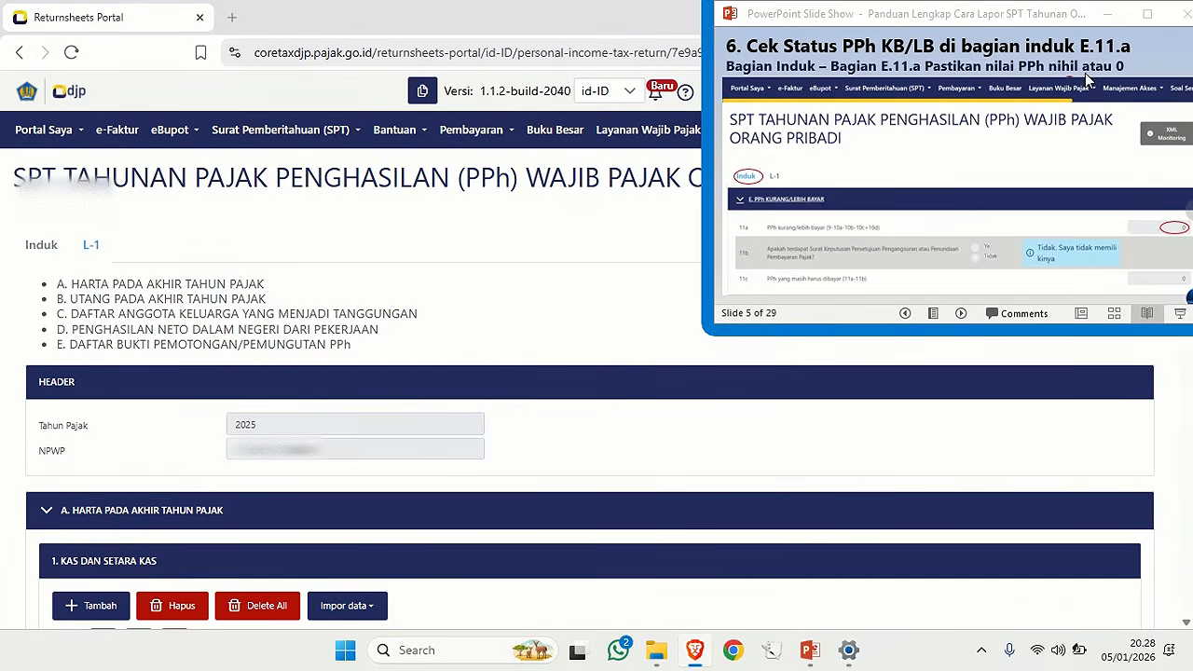
{"action": "left_click", "coordinate": [38, 250]}
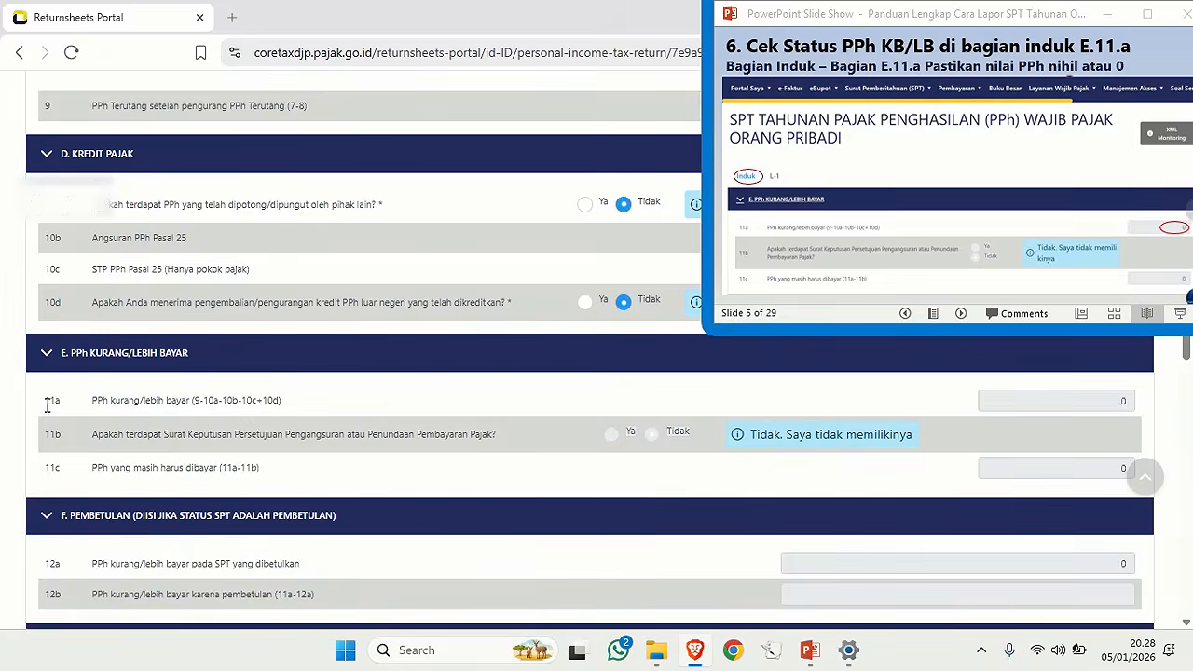
{"action": "left_click_drag", "start_coordinate": [92, 404], "coordinate": [285, 420]}
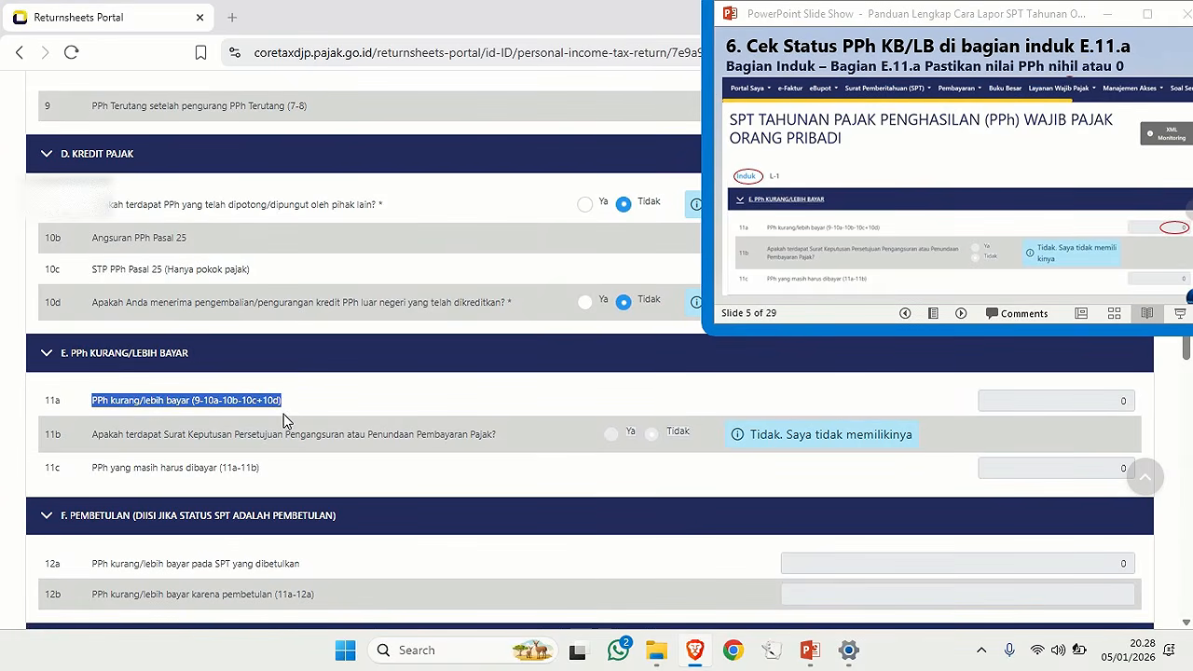
{"action": "double_click", "coordinate": [1123, 401]}
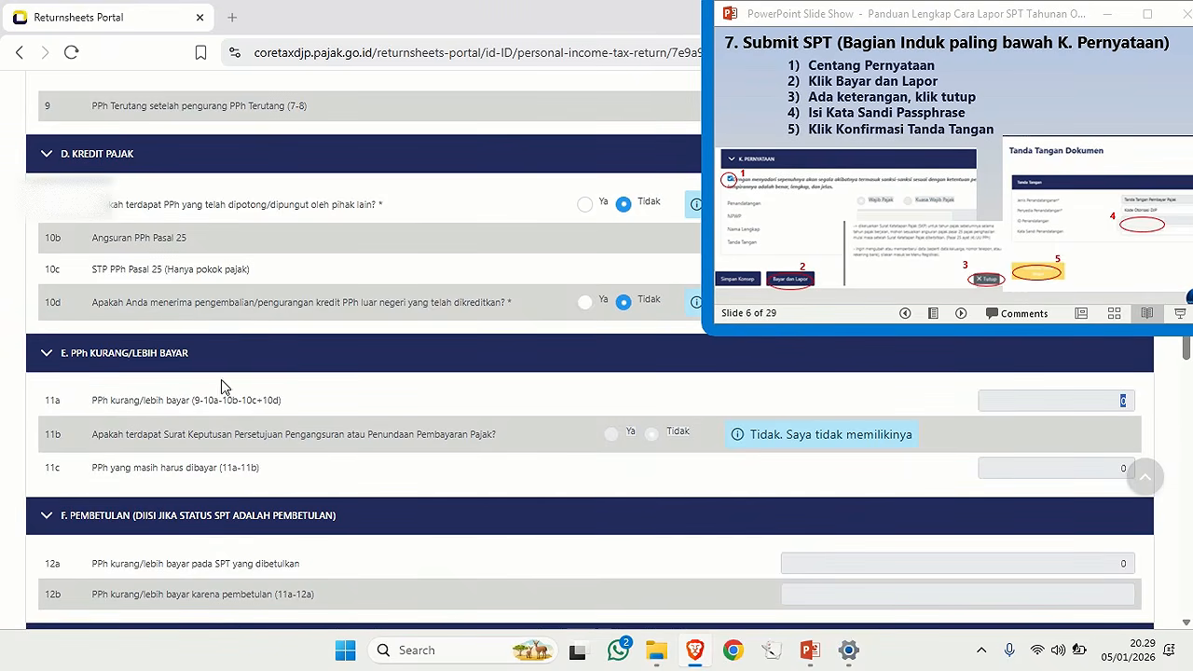
Submit the completed return from section K. Pernyataan with Bayar dan Lapor and dismiss the notice about related obligations.
{"action": "scroll", "coordinate": [154, 394], "scroll_direction": "down", "scroll_amount": 20}
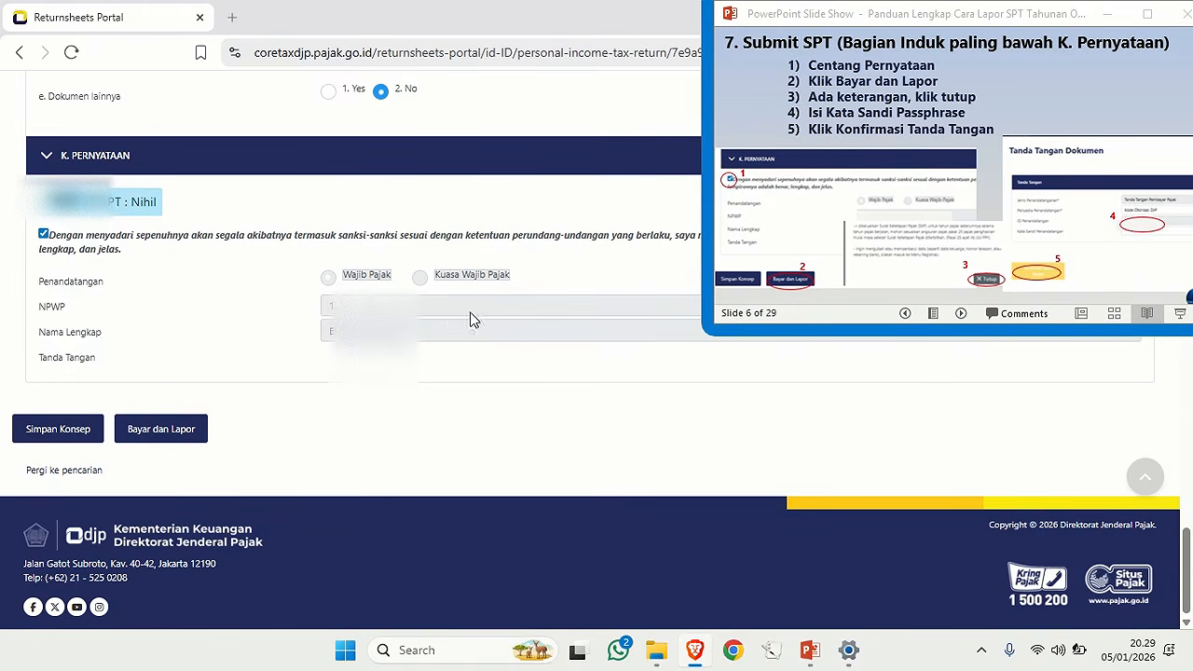
{"action": "left_click", "coordinate": [190, 432]}
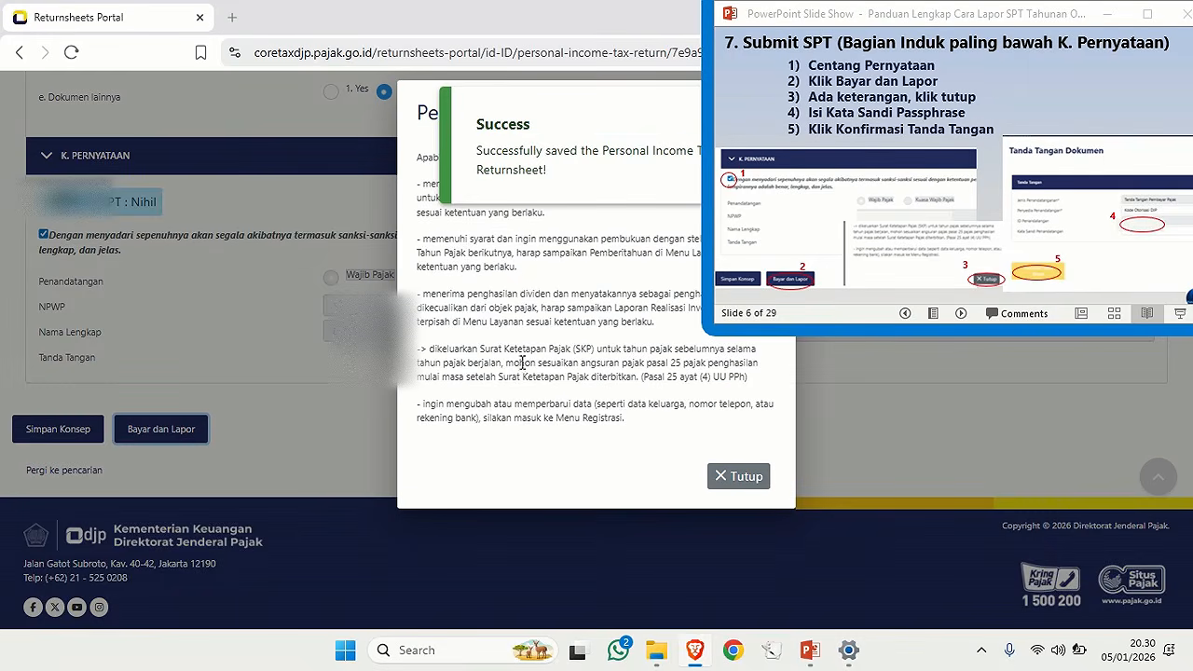
{"action": "left_click", "coordinate": [735, 479]}
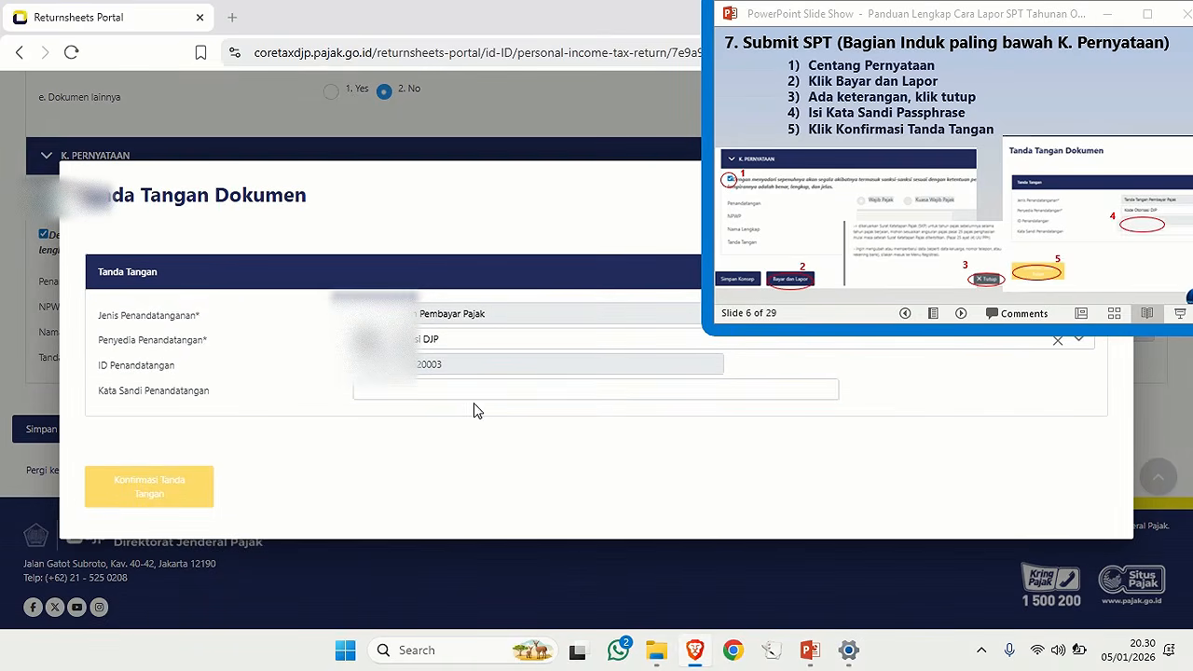
Sign the return with the Kata Sandi Penandatangan, and request the Tanda Terima for the Januari - Desember 2025 SPT Tahunan.
{"action": "left_click", "coordinate": [383, 393]}
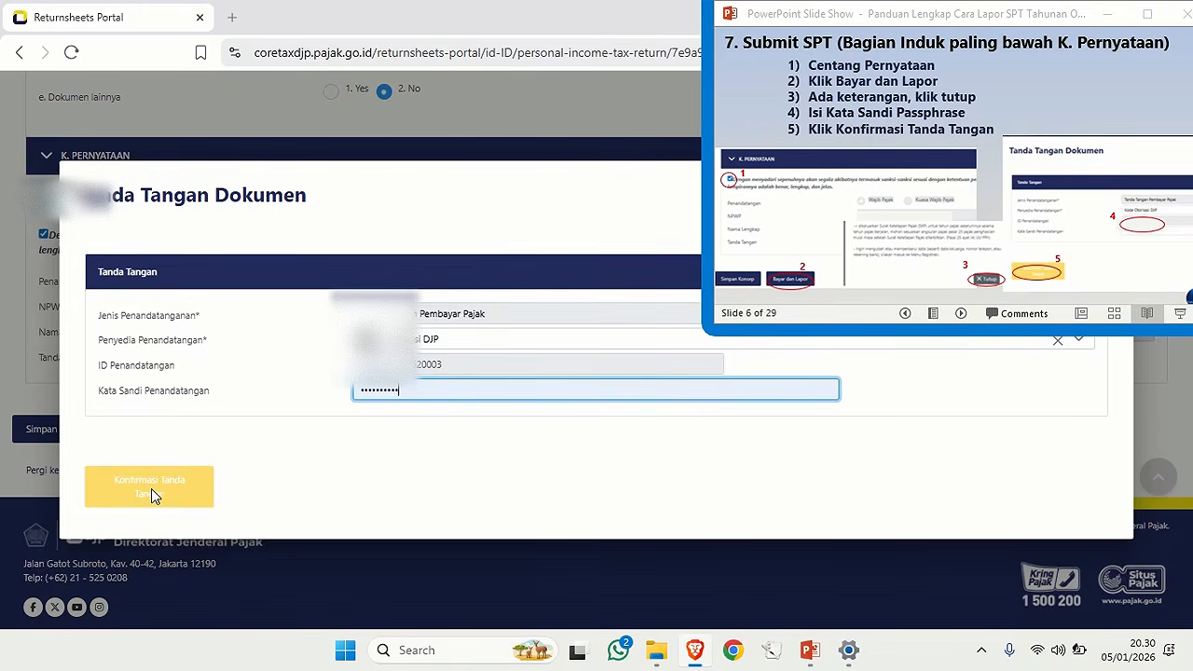
{"action": "left_click", "coordinate": [151, 489]}
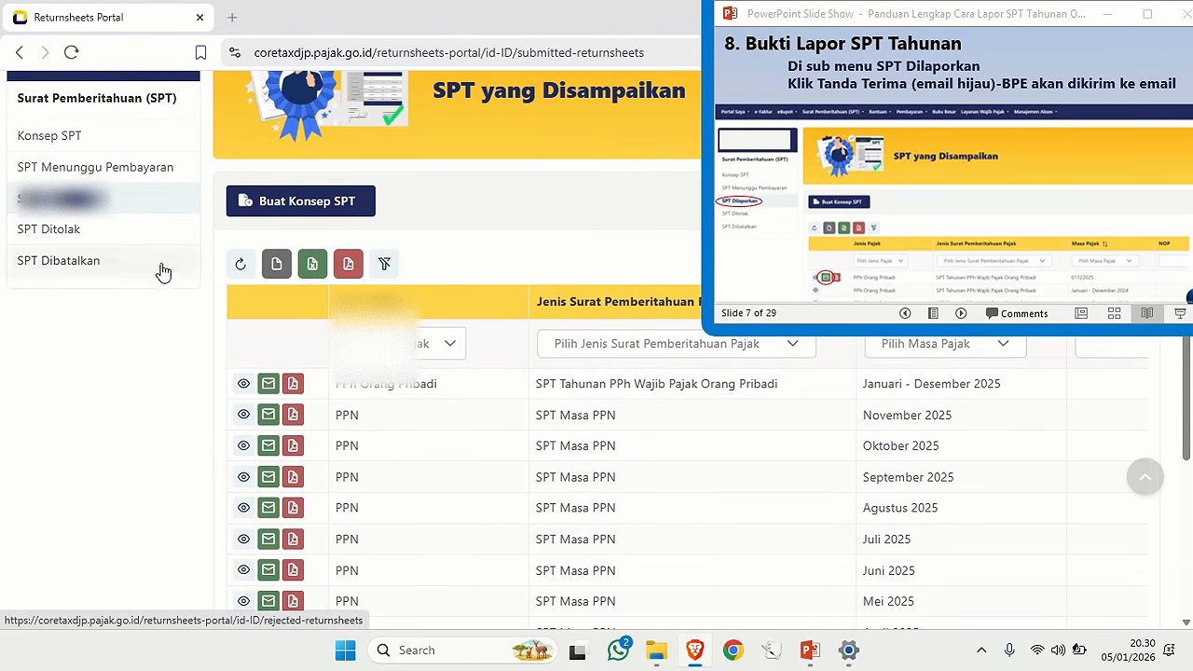
{"action": "left_click", "coordinate": [270, 381]}
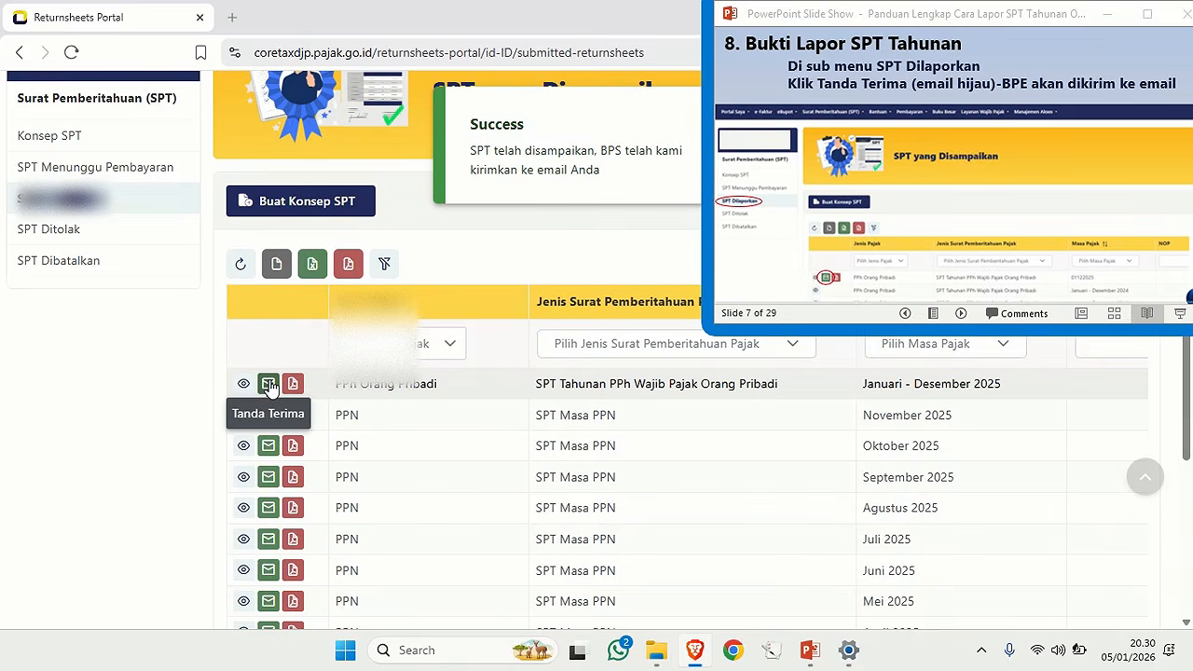
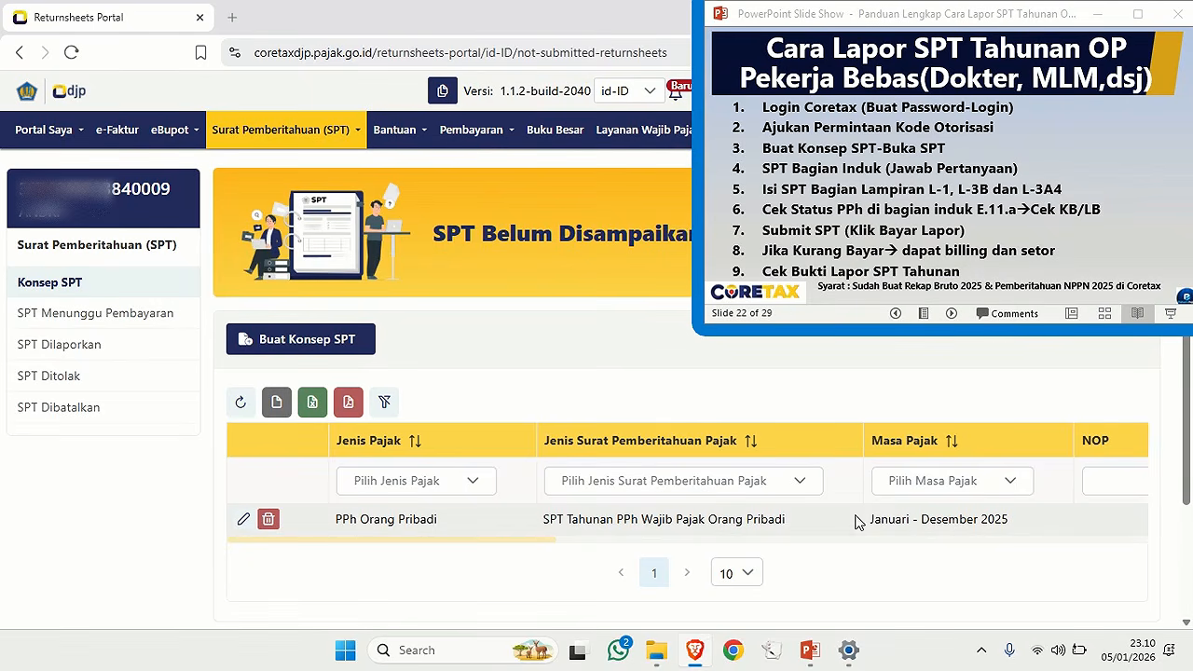
In the Header of the Januari - Desember 2025 draft return, run Posting SPT and set Sumber Penghasilan to Pekerjaan Bebas.
{"action": "left_click", "coordinate": [241, 523]}
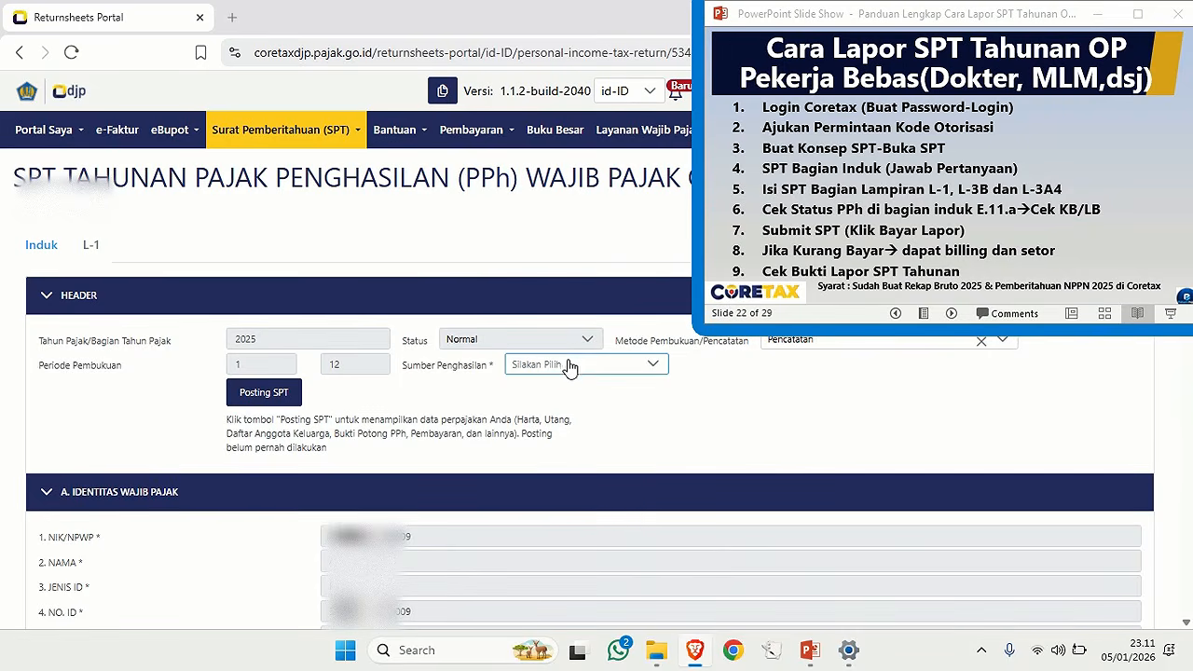
{"action": "left_click", "coordinate": [858, 186]}
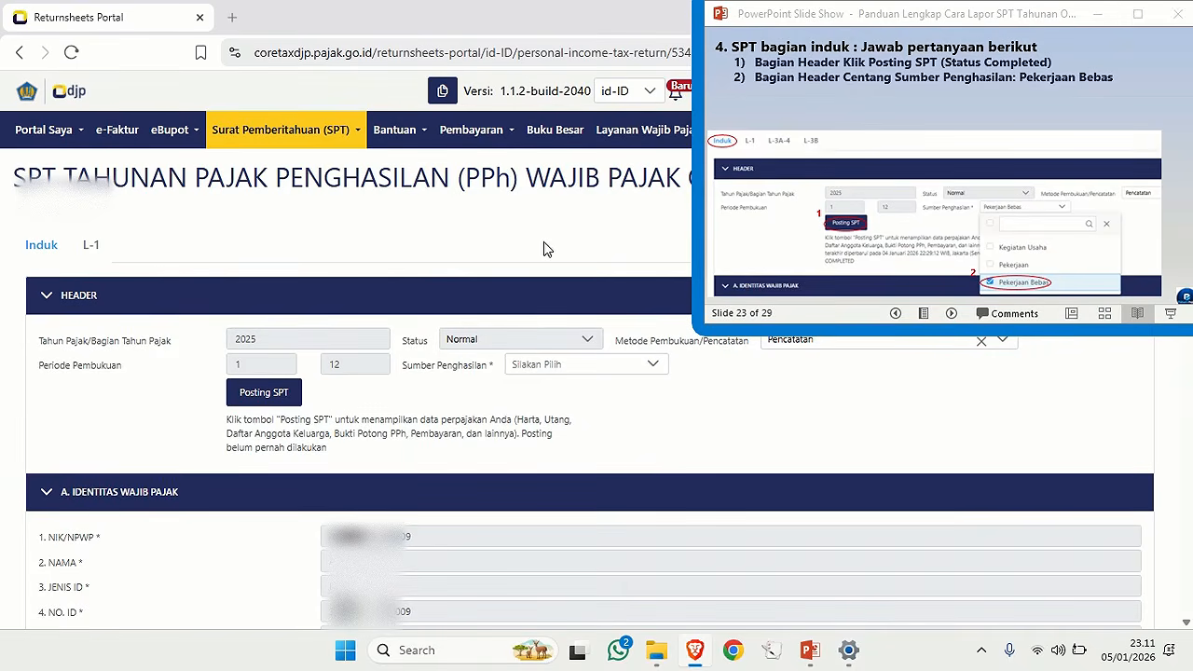
{"action": "left_click", "coordinate": [277, 392]}
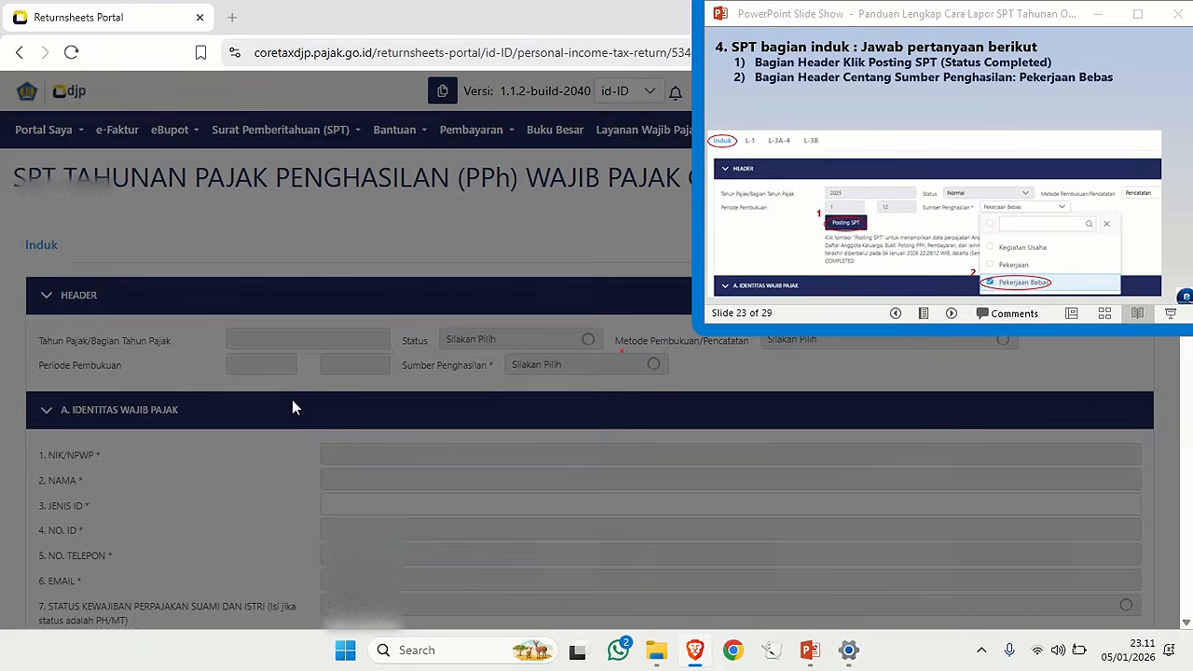
{"action": "left_click", "coordinate": [612, 368]}
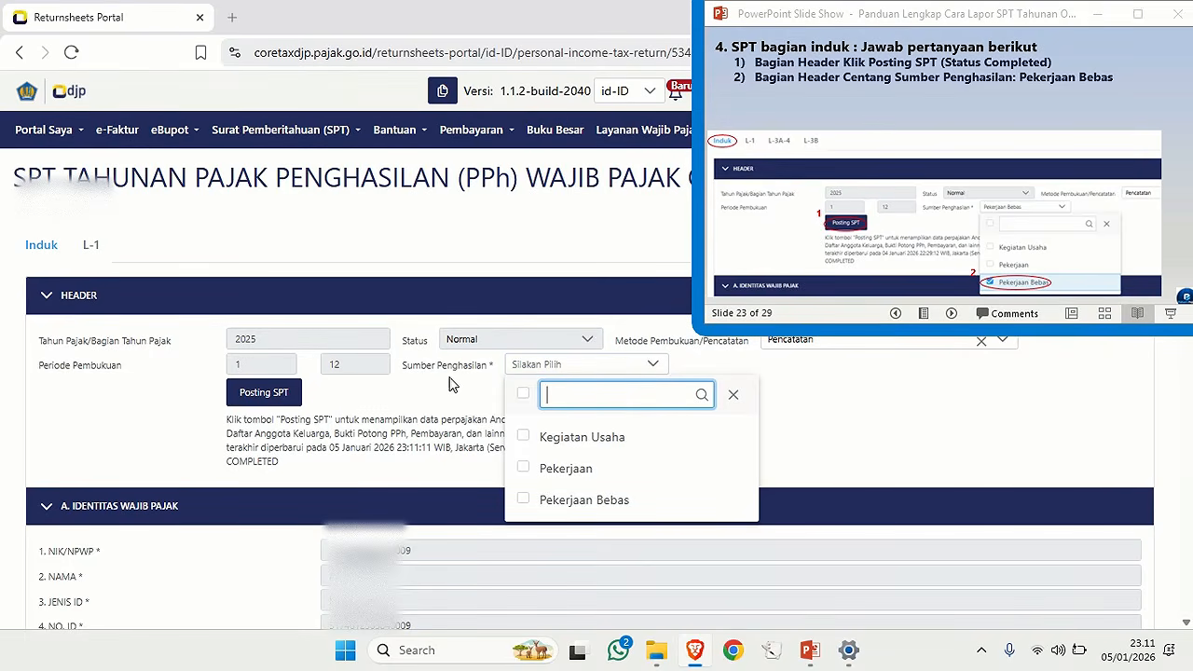
{"action": "left_click", "coordinate": [525, 501]}
{"action": "left_click", "coordinate": [812, 426]}
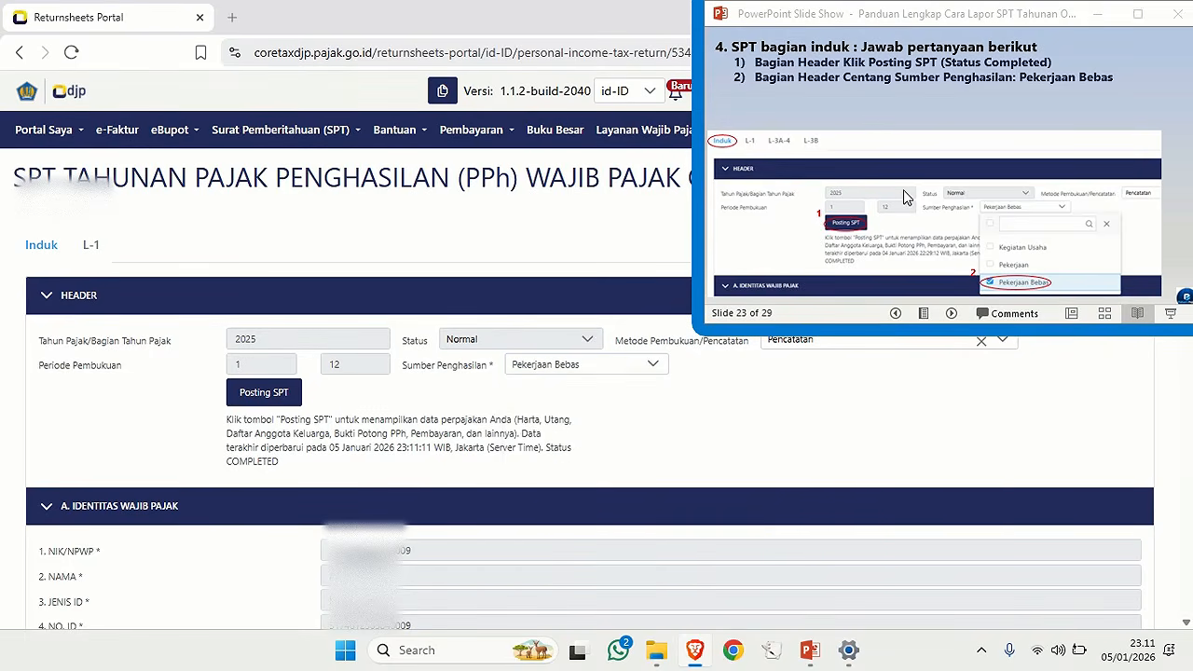
In section B, answer 1.b.1 Ya, 1.b.2 "Tidak, lanjutkan ke pertanyaan selanjutnya" and 1.b.3 "Ya, saya berhak menggunakan Norma Penghitungan Penghasilan Neto".
{"action": "left_click", "coordinate": [903, 197]}
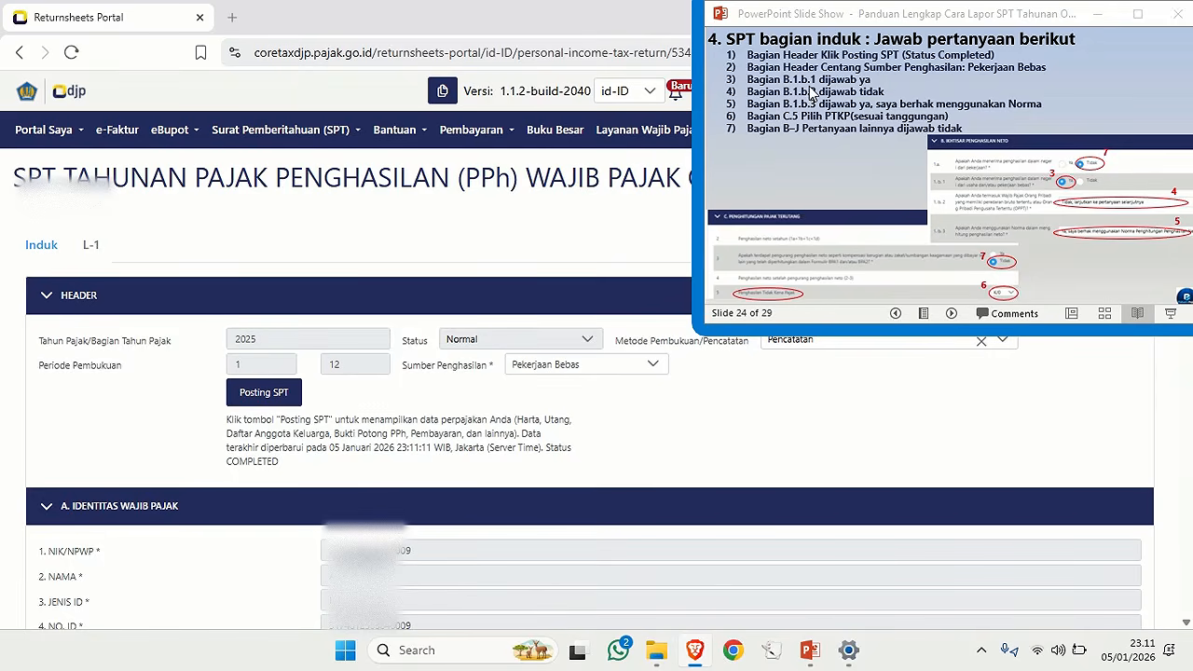
{"action": "scroll", "coordinate": [442, 144], "scroll_direction": "down", "scroll_amount": 5}
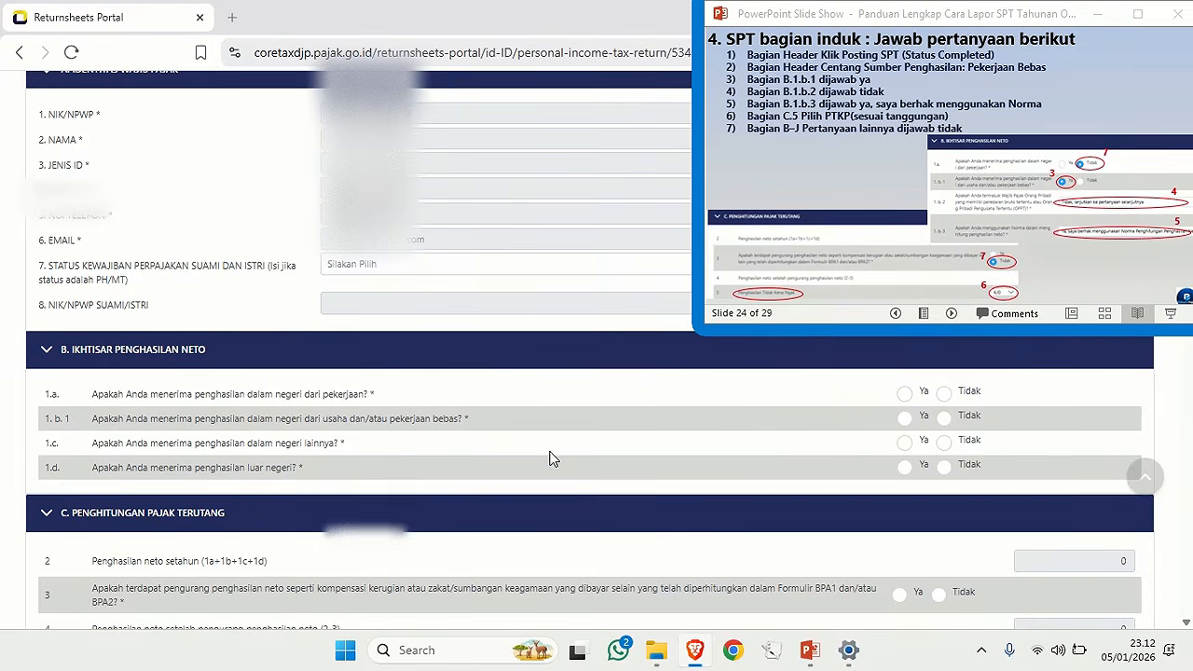
{"action": "left_click", "coordinate": [905, 416]}
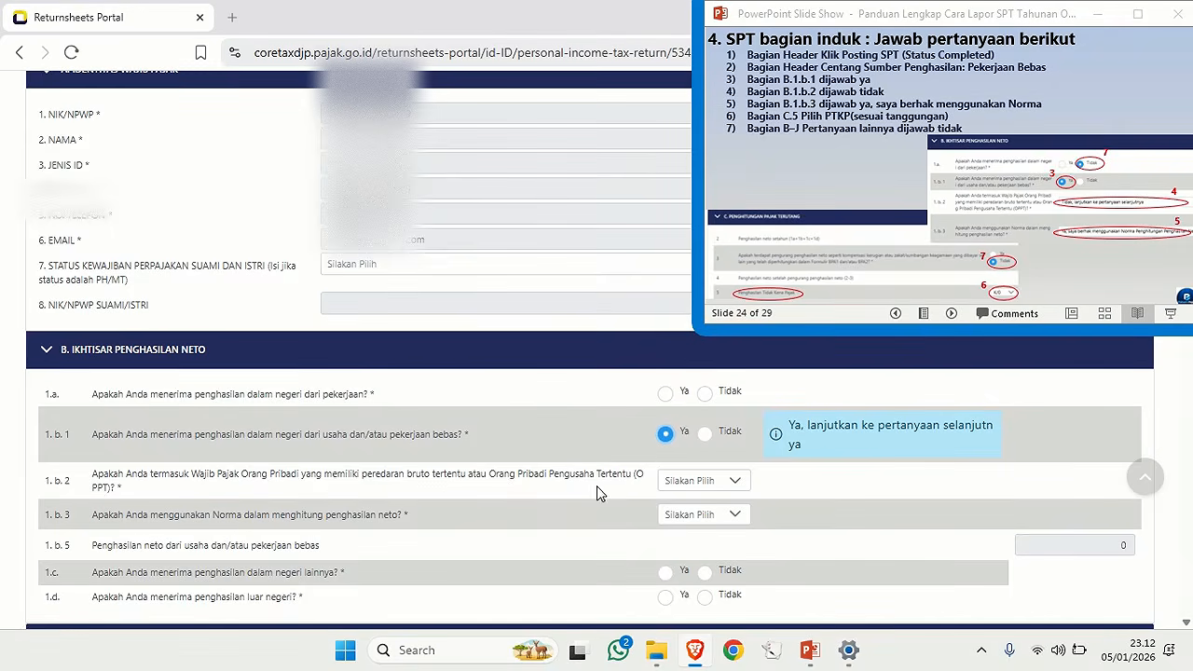
{"action": "left_click", "coordinate": [705, 487]}
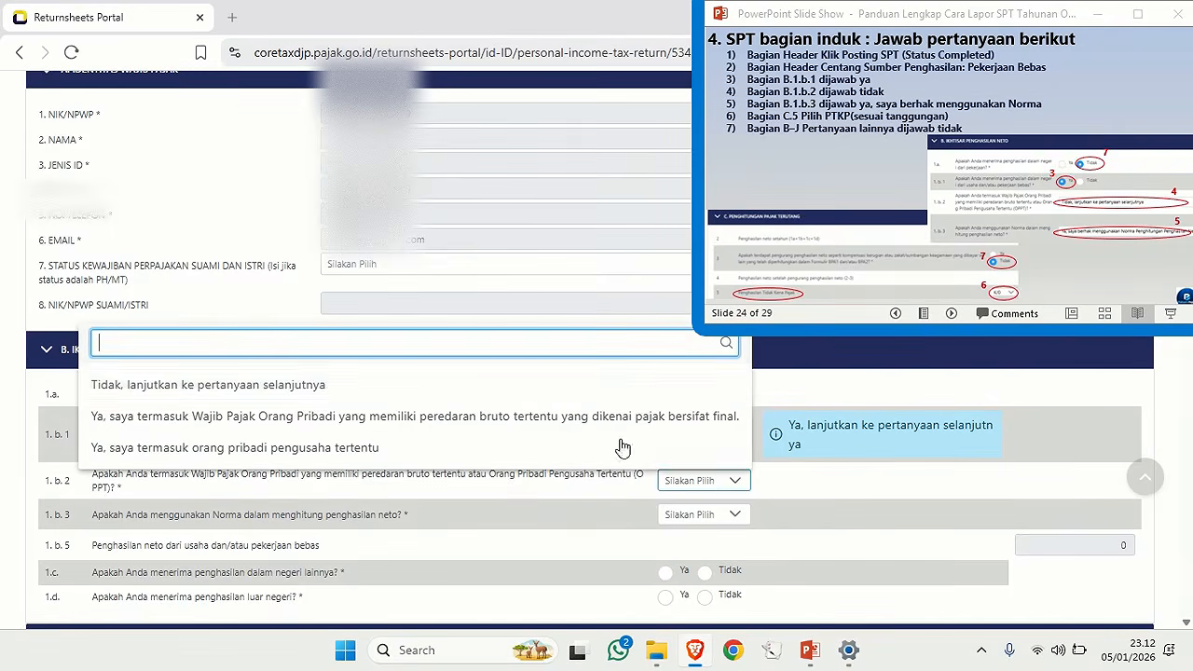
{"action": "left_click", "coordinate": [482, 387]}
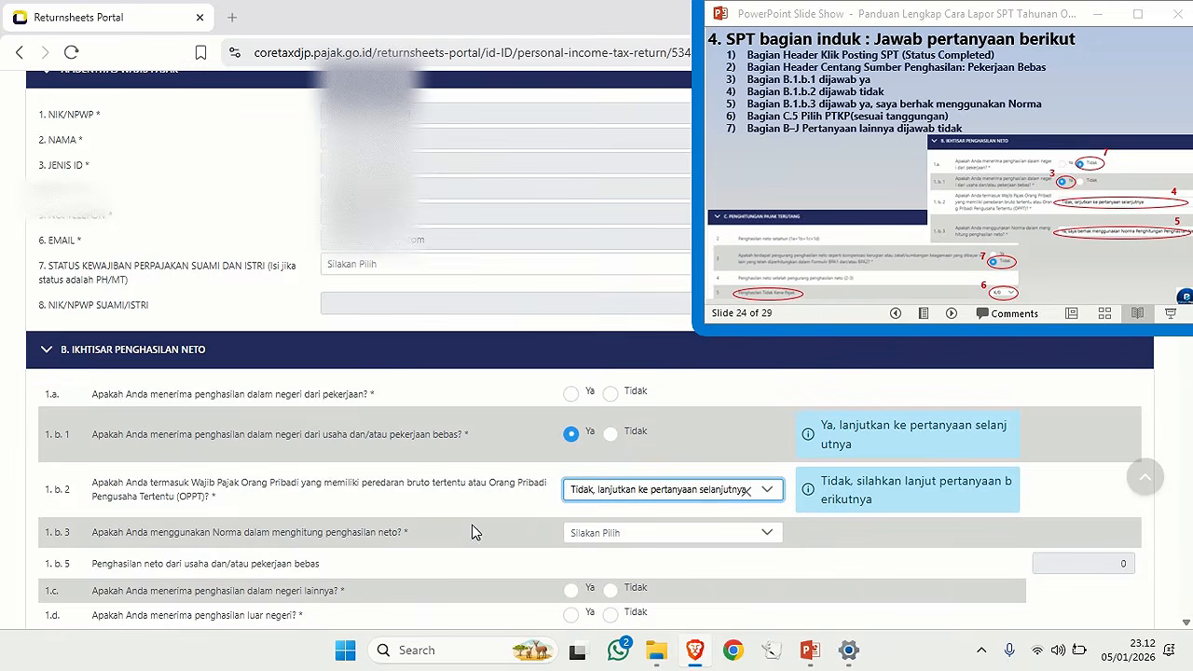
{"action": "left_click", "coordinate": [617, 537]}
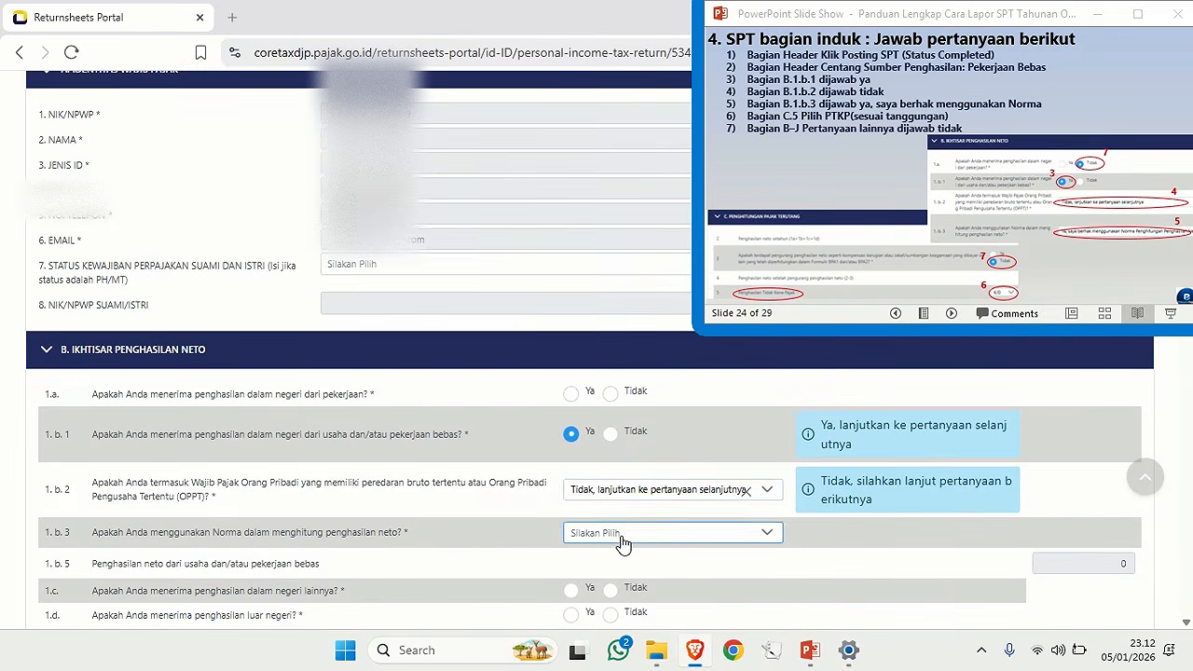
{"action": "left_click", "coordinate": [458, 511]}
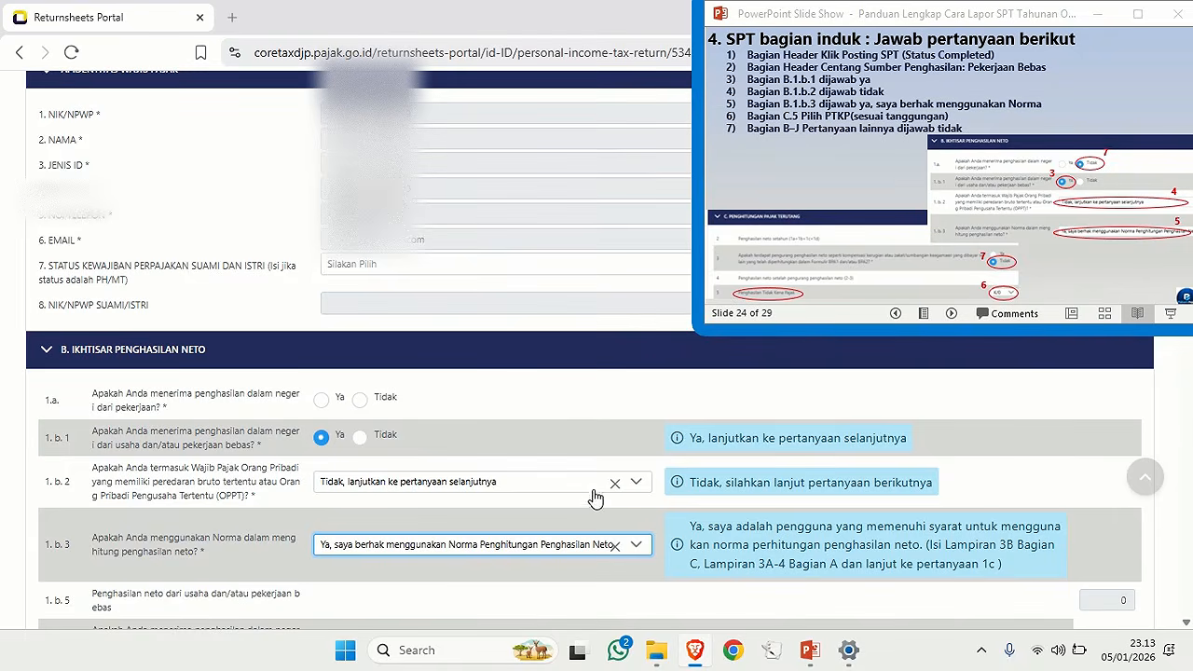
Set the Penghasilan Tidak Kena Pajak status on line 5 of section C to TK/0.
{"action": "scroll", "coordinate": [395, 399], "scroll_direction": "down", "scroll_amount": 3}
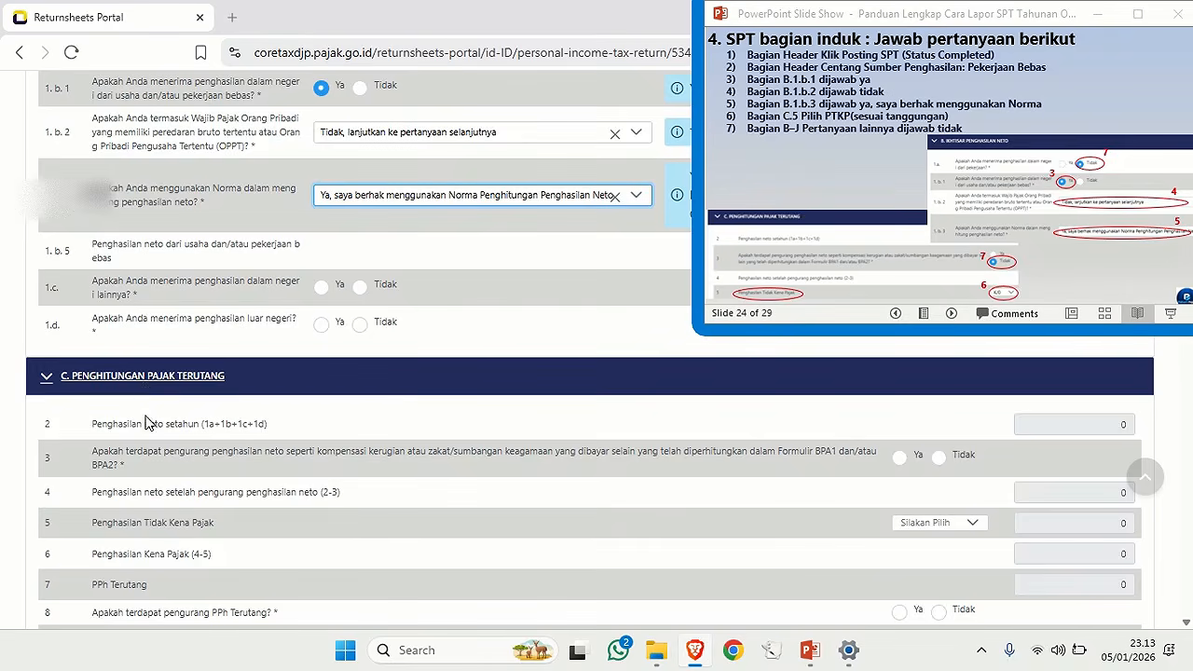
{"action": "left_click", "coordinate": [944, 527]}
{"action": "left_click", "coordinate": [943, 526]}
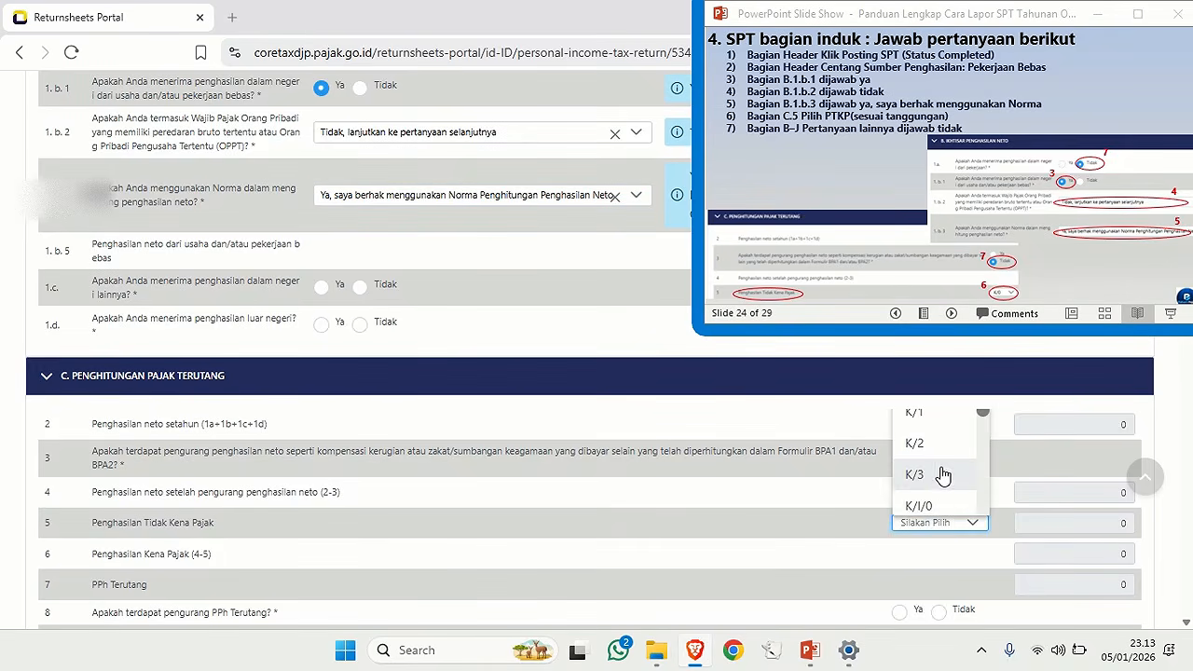
{"action": "scroll", "coordinate": [944, 478], "scroll_direction": "down", "scroll_amount": 3}
{"action": "scroll", "coordinate": [944, 477], "scroll_direction": "down", "scroll_amount": 2}
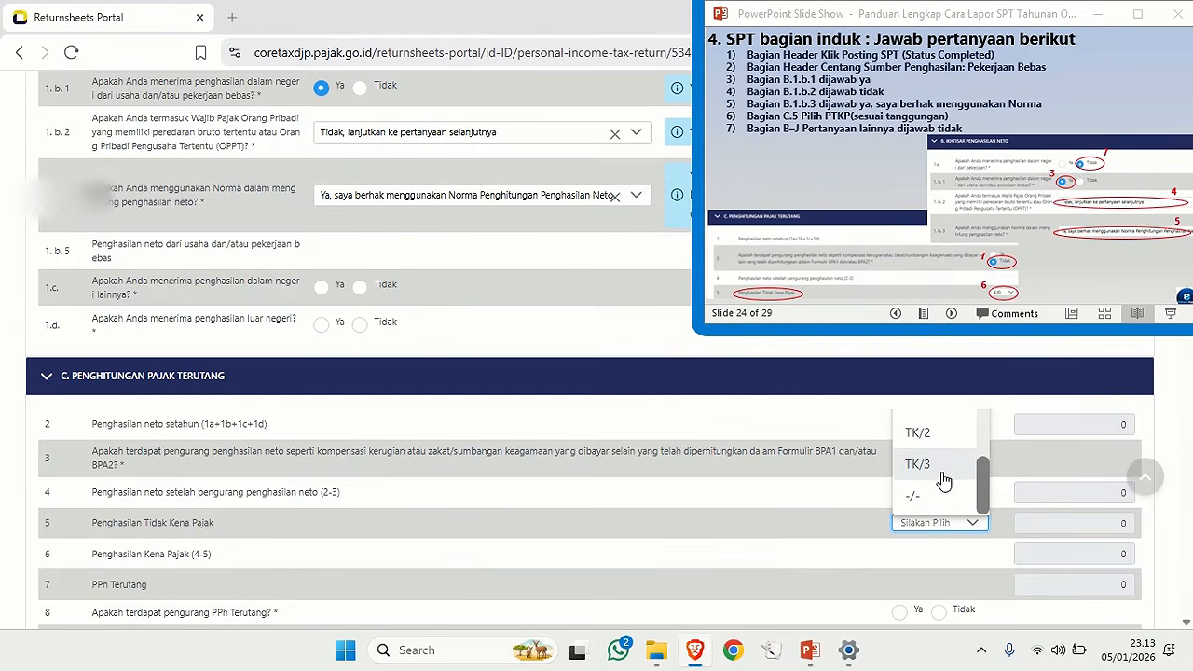
{"action": "scroll", "coordinate": [932, 471], "scroll_direction": "up", "scroll_amount": 2}
{"action": "left_click", "coordinate": [923, 462]}
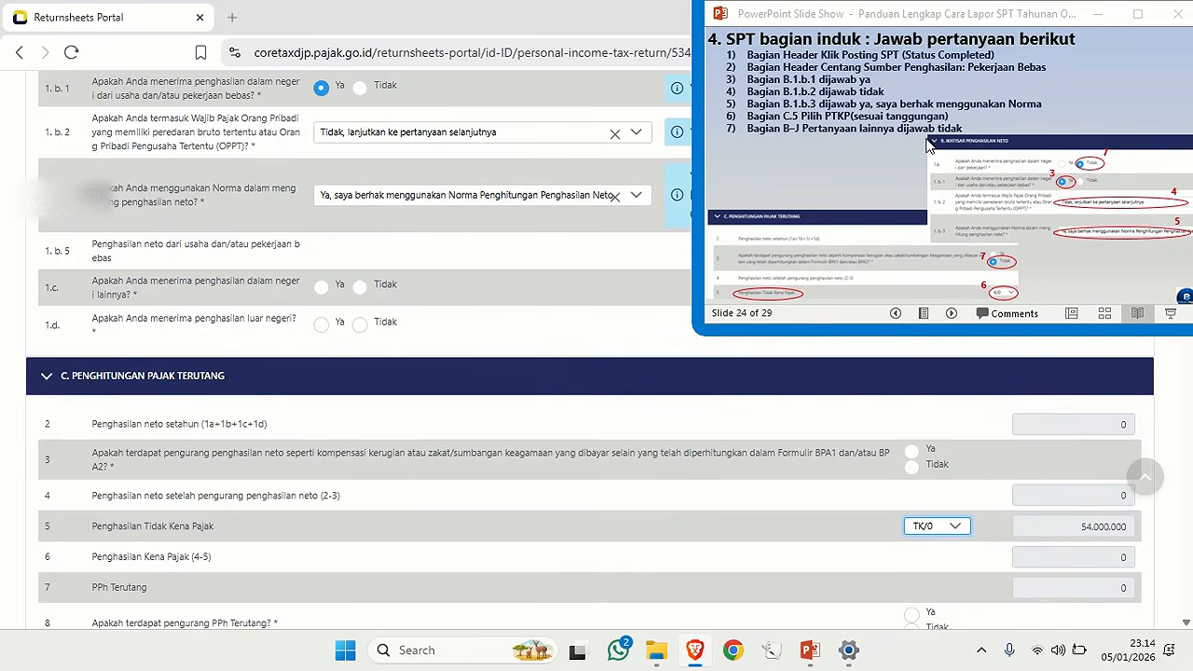
Answer Tidak to questions 1.a, 1.c and 1.d in section B on employment, other domestic and foreign income.
{"action": "scroll", "coordinate": [866, 65], "scroll_direction": "up", "scroll_amount": 1}
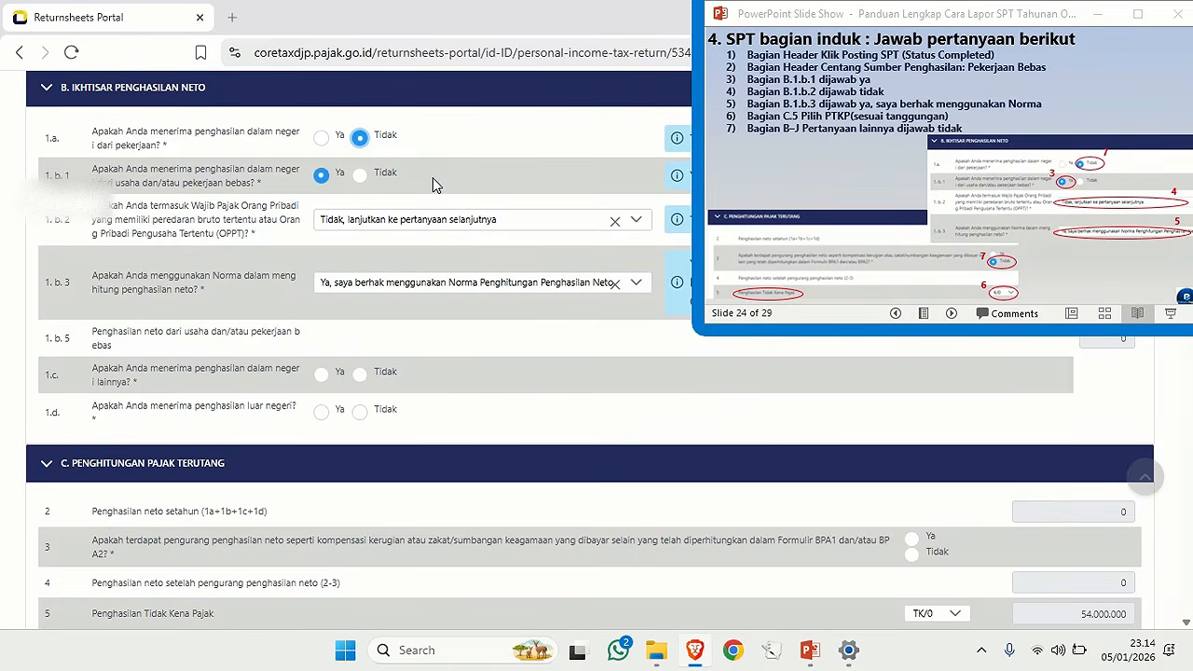
{"action": "left_click", "coordinate": [360, 373]}
{"action": "left_click", "coordinate": [361, 419]}
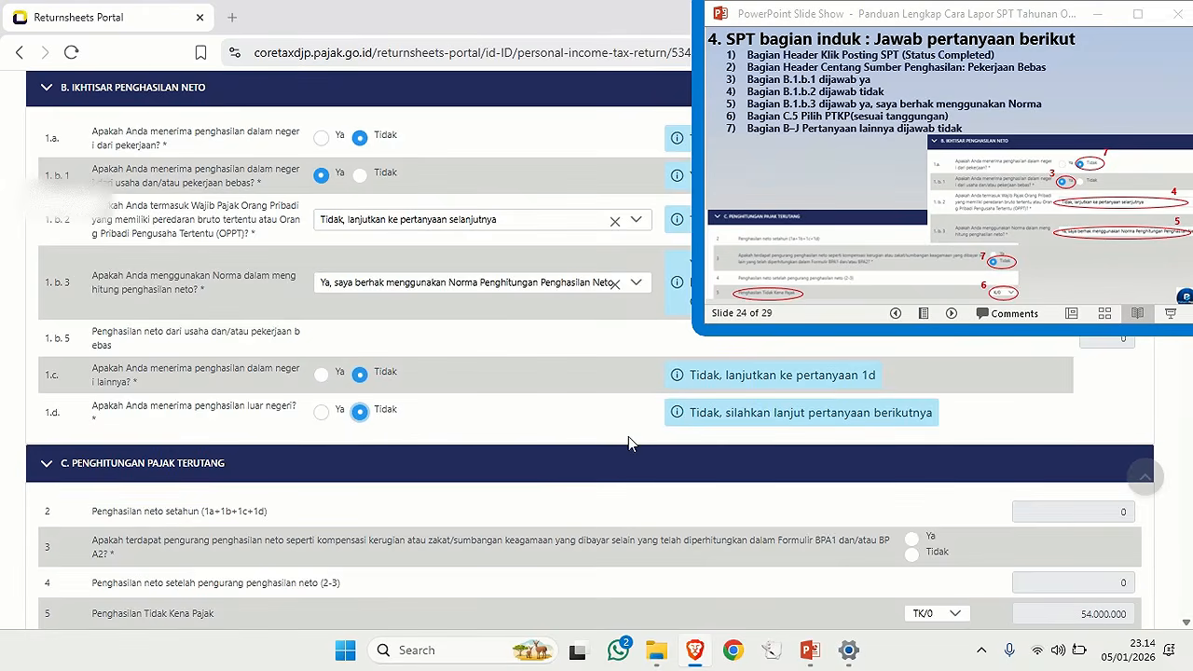
Answer Tidak to questions 3 and 8 in section C and question 10a in section D.
{"action": "scroll", "coordinate": [653, 436], "scroll_direction": "down", "scroll_amount": 1}
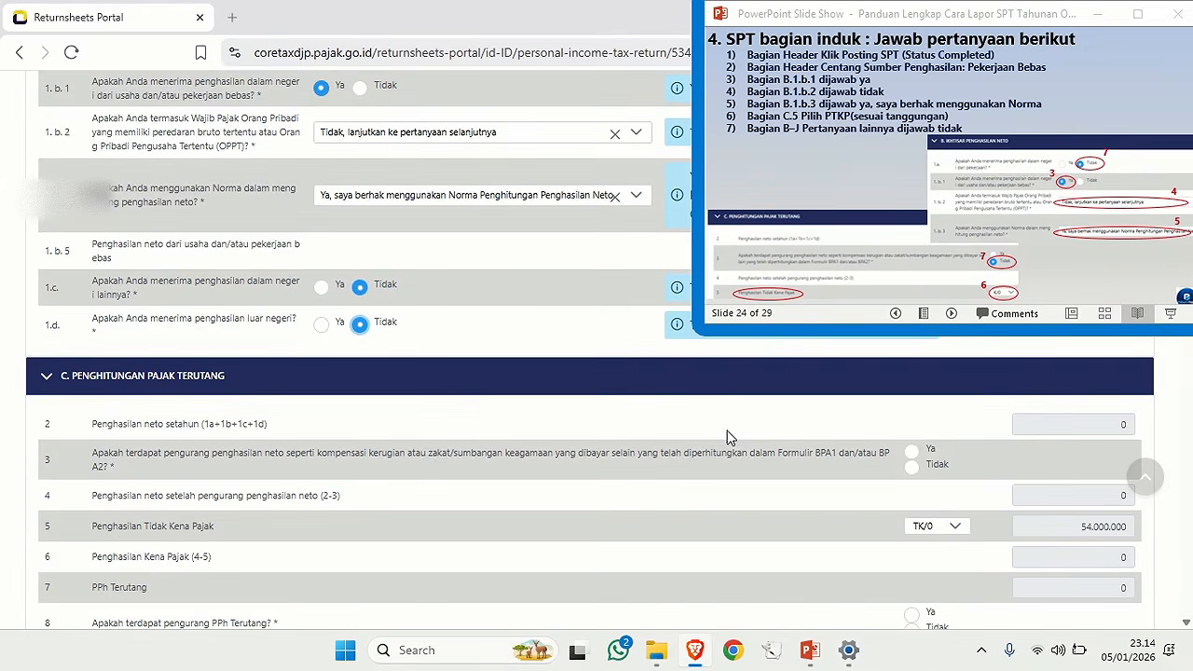
{"action": "left_click", "coordinate": [912, 467]}
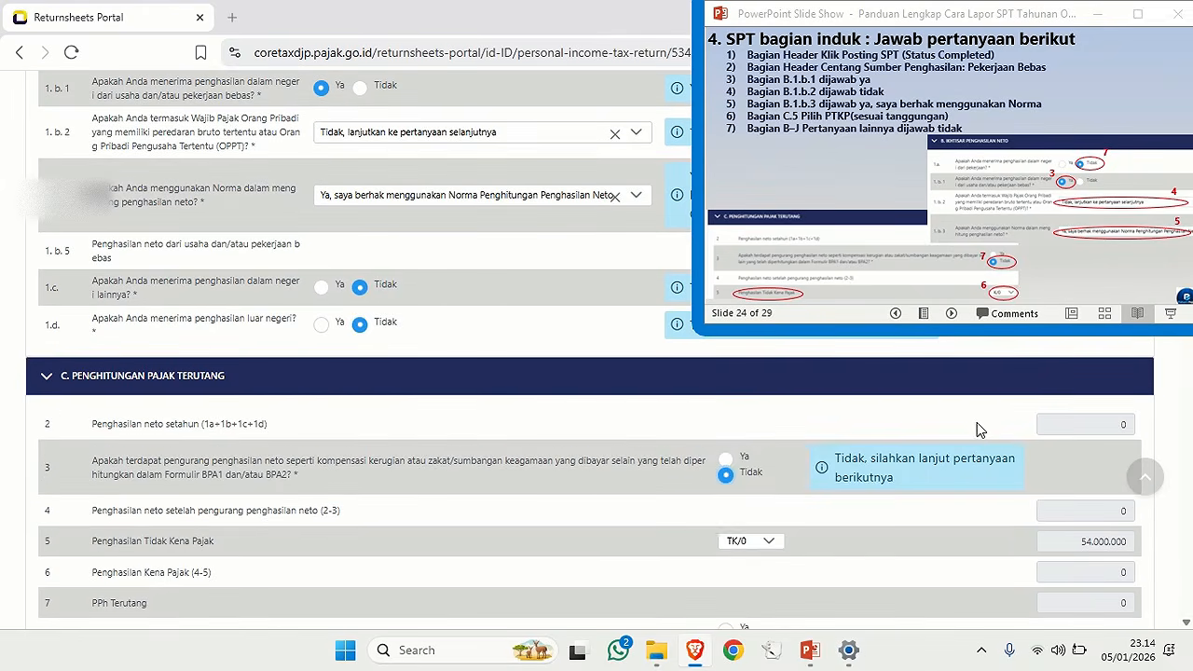
{"action": "scroll", "coordinate": [977, 429], "scroll_direction": "down", "scroll_amount": 2}
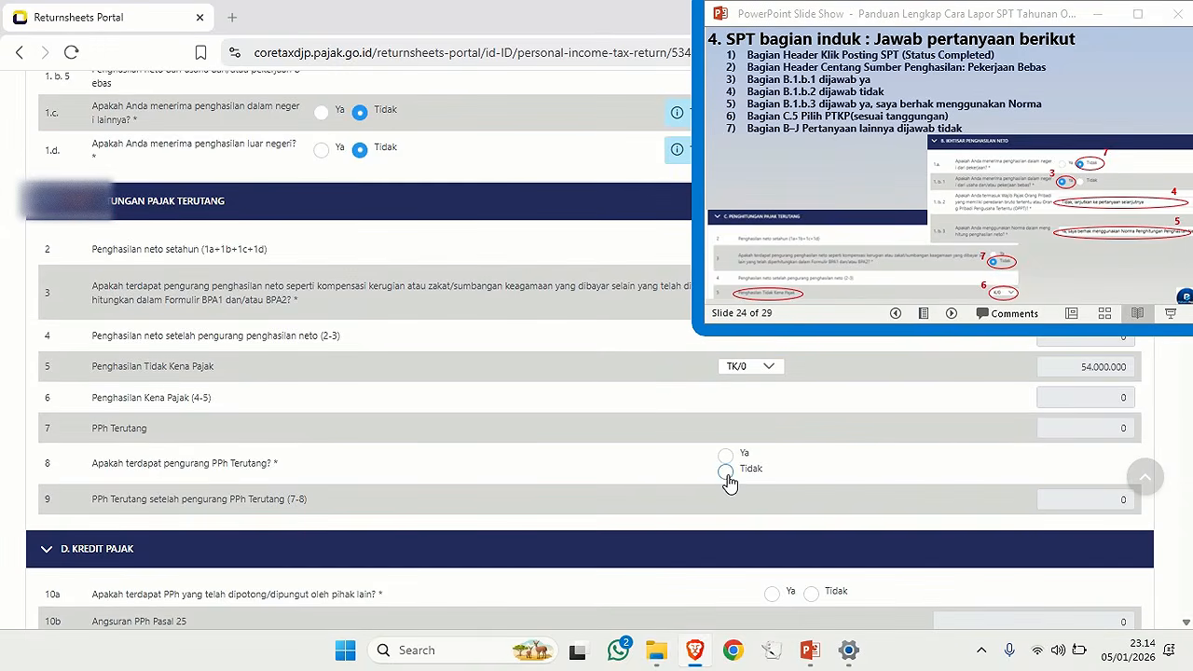
{"action": "left_click", "coordinate": [726, 469]}
{"action": "scroll", "coordinate": [811, 455], "scroll_direction": "down", "scroll_amount": 2}
{"action": "left_click", "coordinate": [811, 422]}
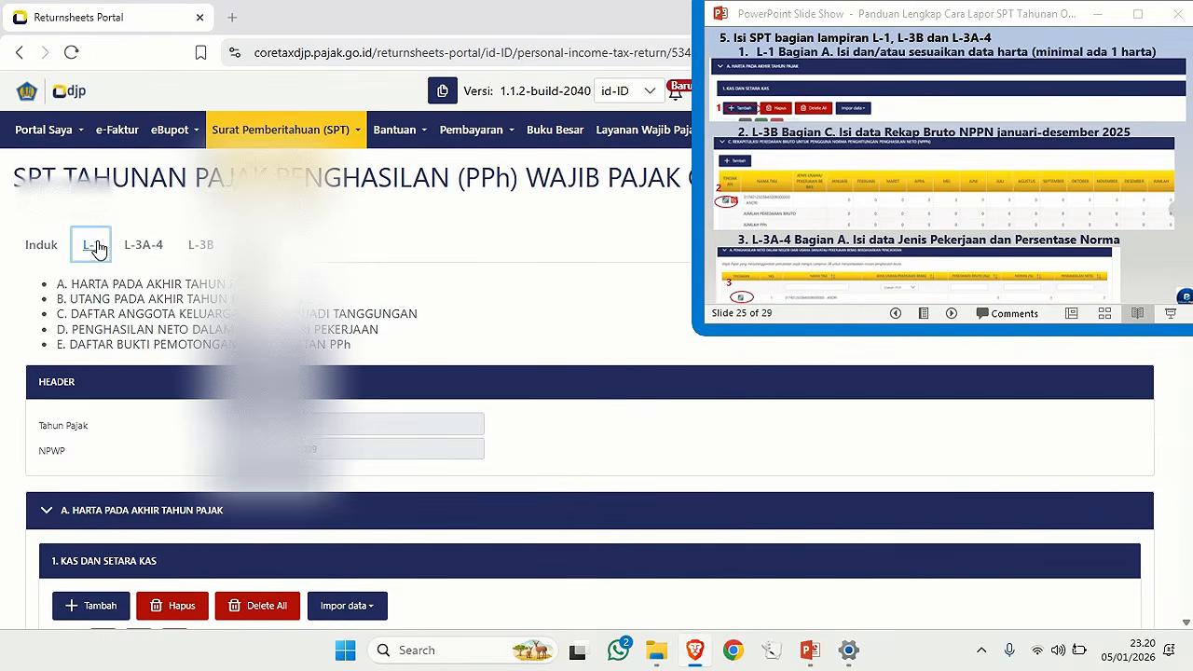
Add a Tabungan (Bank/Lembaga Keuangan) entry to Kas dan Setara Kas: Nomor Akun -, Atas Nama Sendiri, BSI, Indonesia, year 2025, Saldo 1.000.000, and save.
{"action": "scroll", "coordinate": [133, 341], "scroll_direction": "down", "scroll_amount": 3}
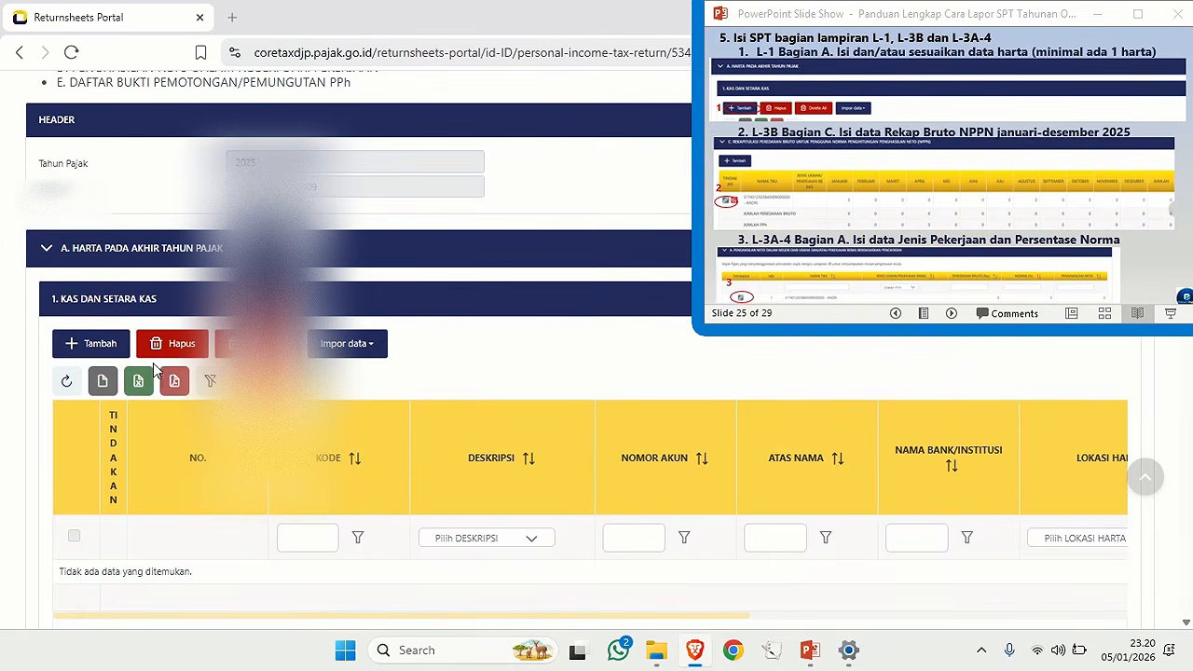
{"action": "left_click", "coordinate": [94, 346]}
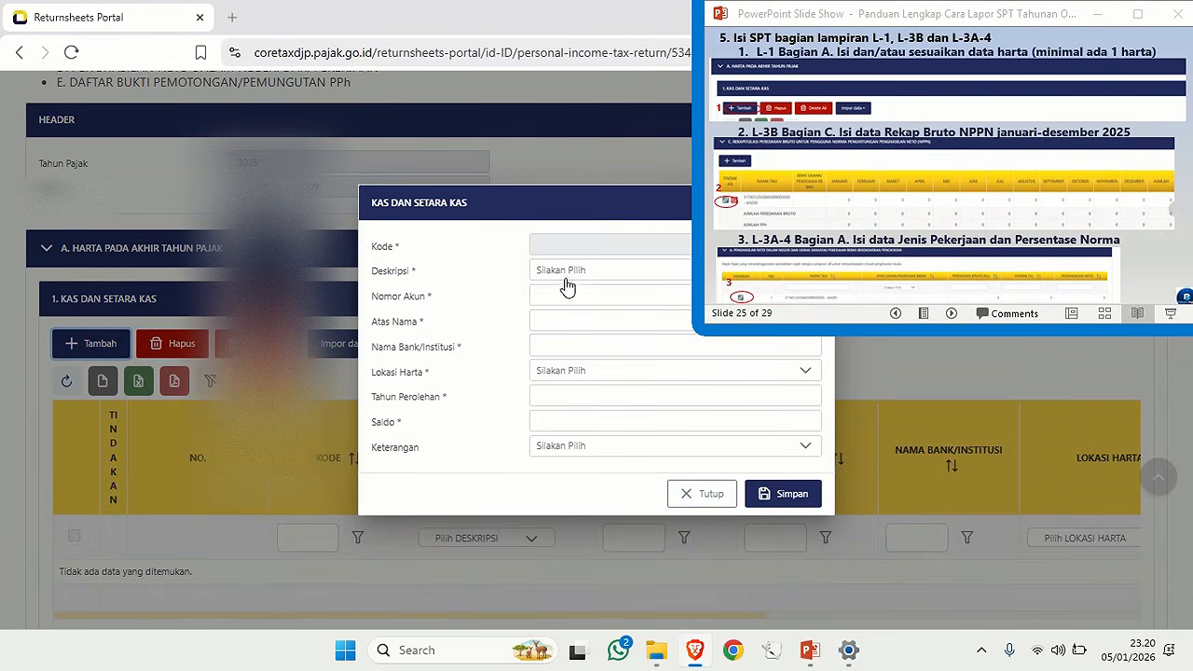
{"action": "left_click", "coordinate": [551, 270]}
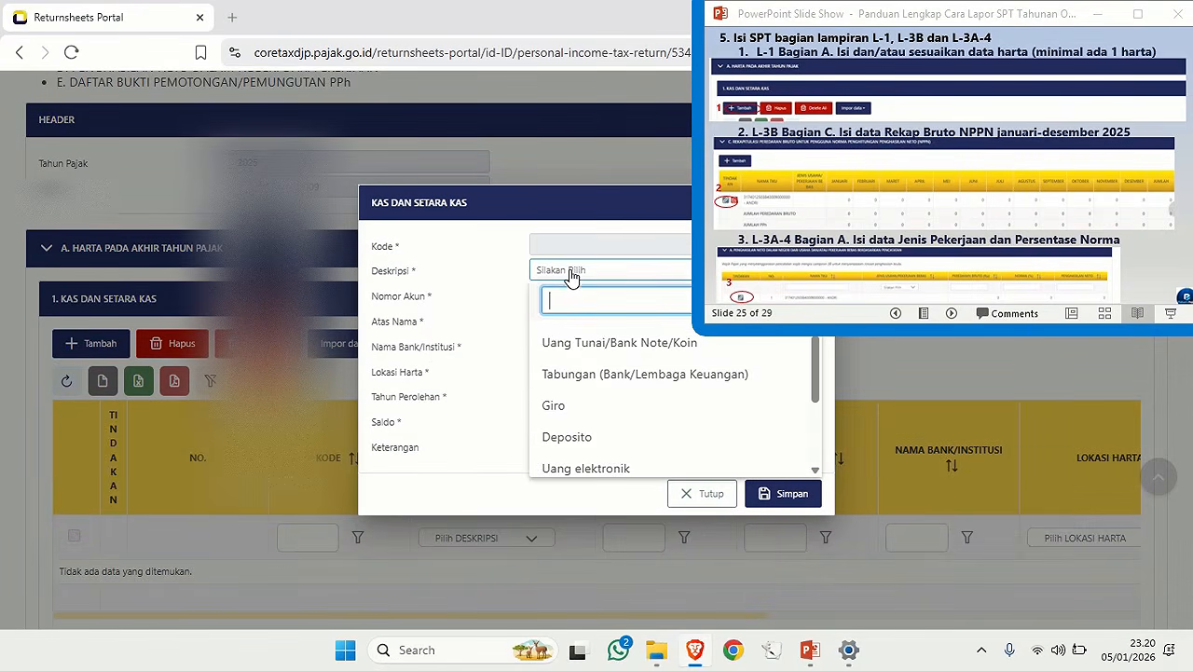
{"action": "left_click", "coordinate": [550, 374]}
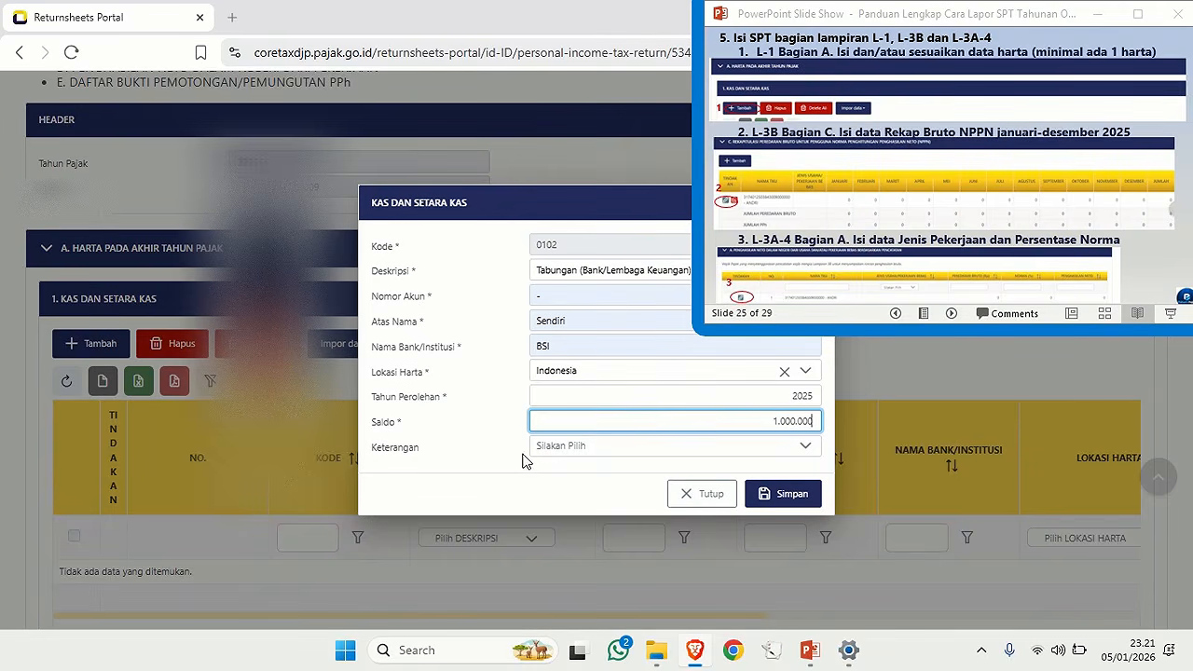
{"action": "left_click", "coordinate": [787, 502]}
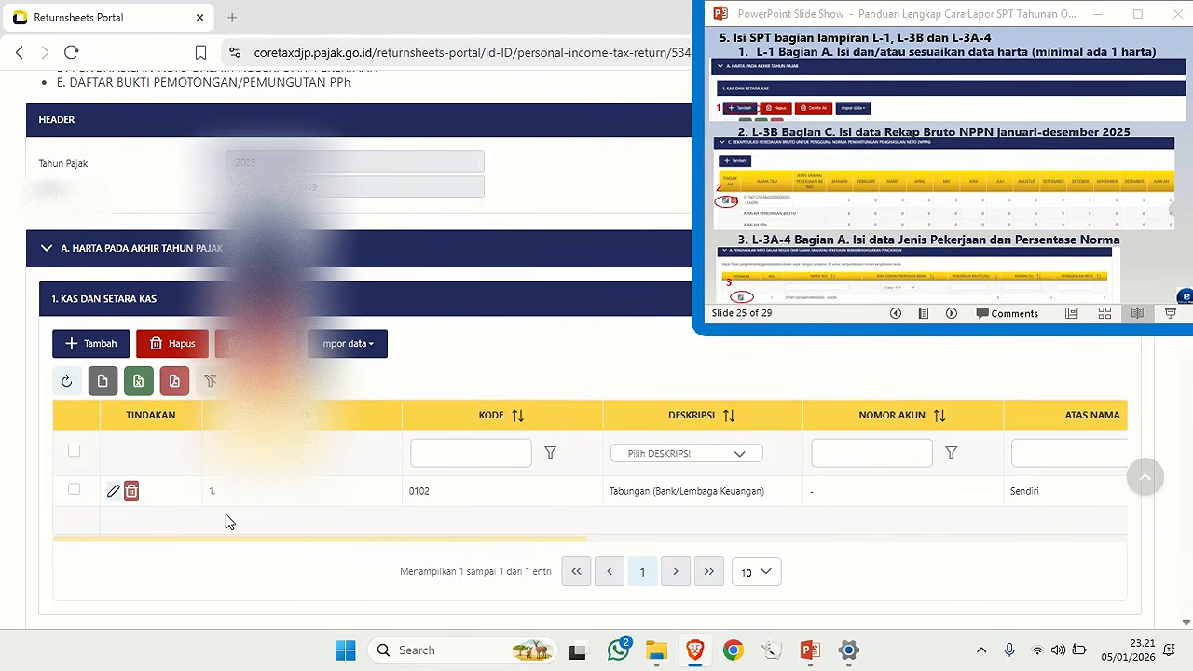
Save a Sepeda Motor under Harta Bergerak: honda, B 1111, Atas nama pihak lain, NIK -, owner A, 2020, Harga Perolehan 20.000.000, Nilai Saat Ini 15.000.000.
{"action": "scroll", "coordinate": [226, 522], "scroll_direction": "down", "scroll_amount": 10}
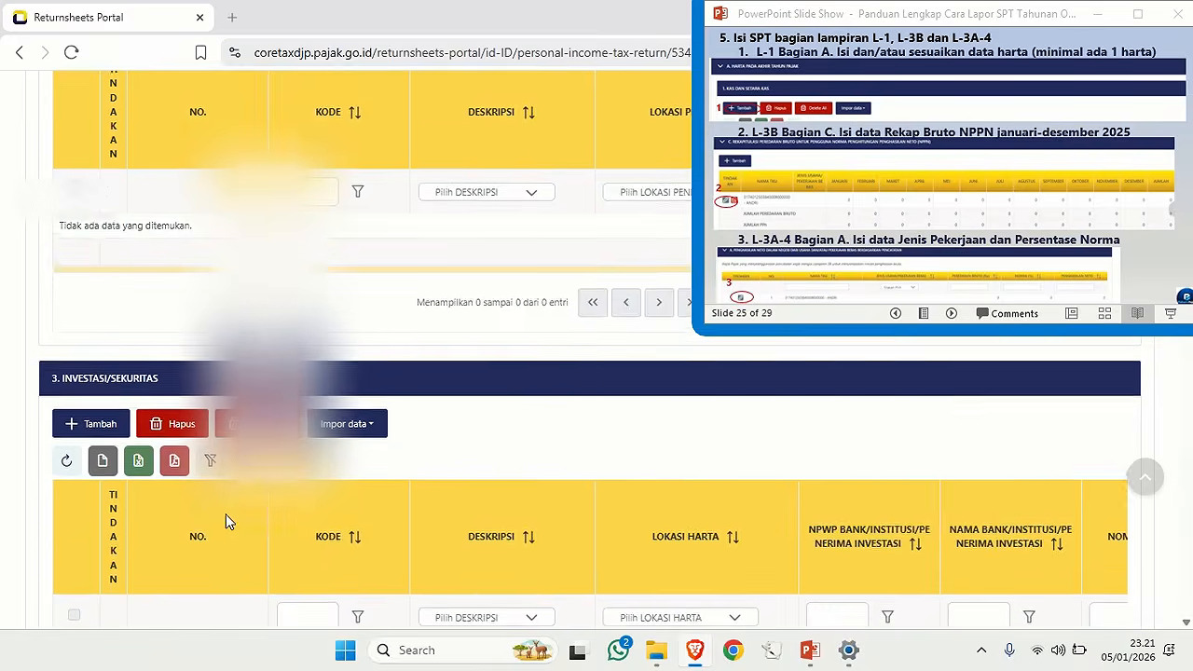
{"action": "scroll", "coordinate": [226, 523], "scroll_direction": "down", "scroll_amount": 3}
{"action": "scroll", "coordinate": [143, 387], "scroll_direction": "down", "scroll_amount": 1}
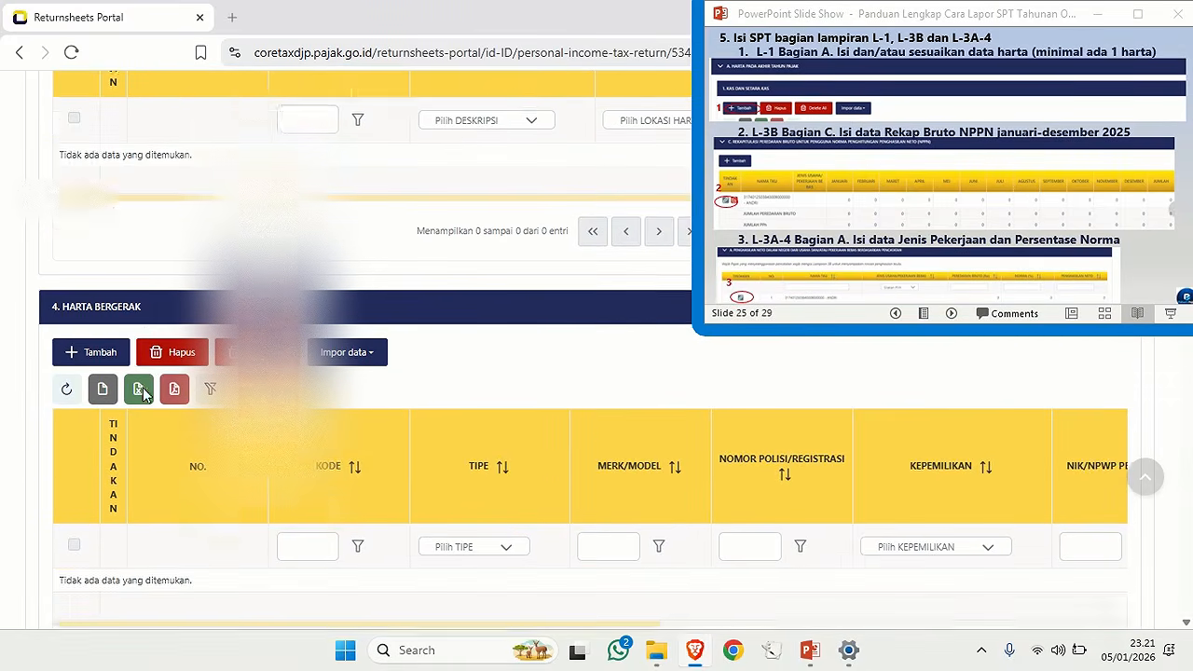
{"action": "left_click", "coordinate": [93, 321]}
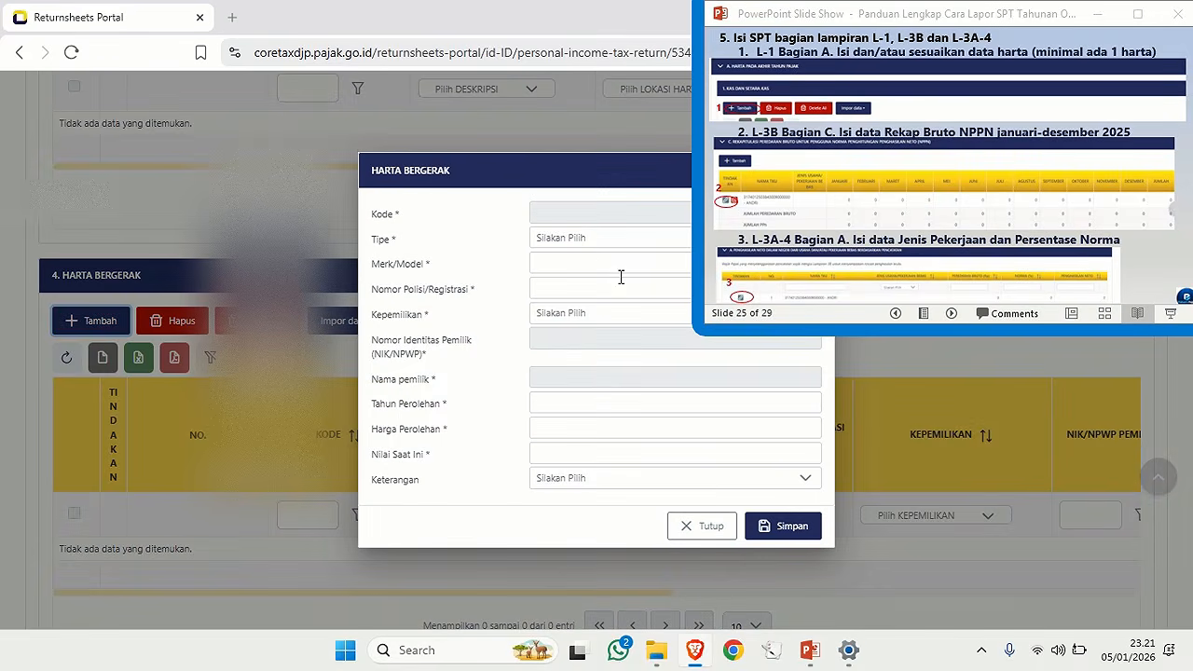
{"action": "left_click", "coordinate": [595, 240]}
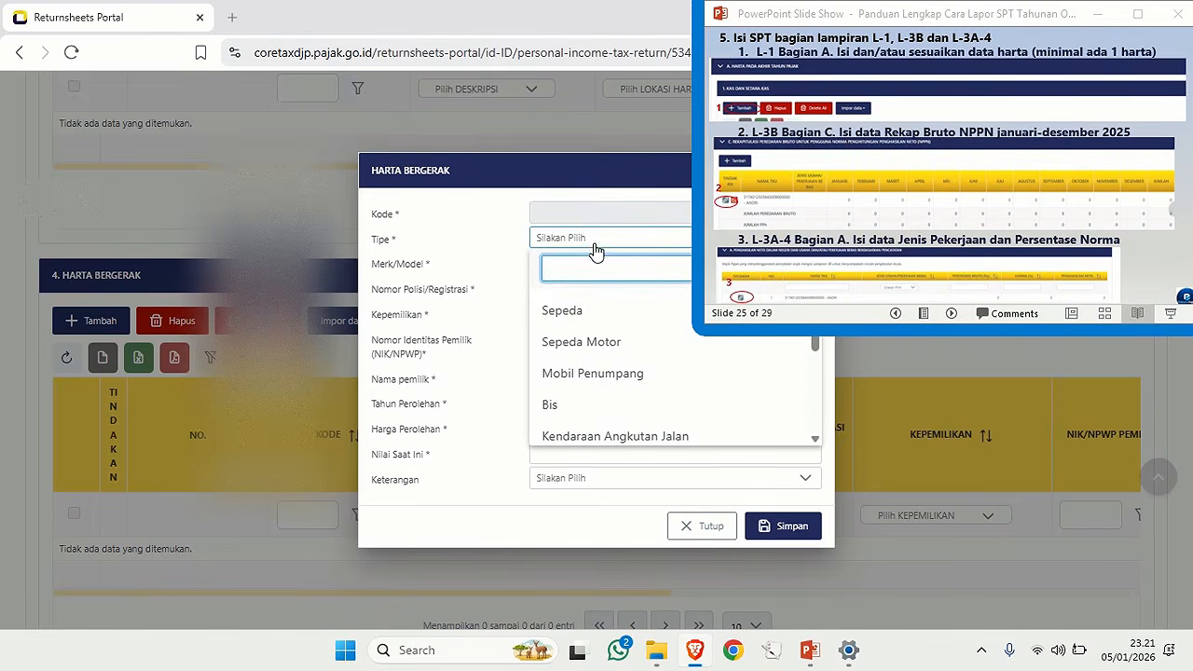
{"action": "left_click", "coordinate": [591, 342]}
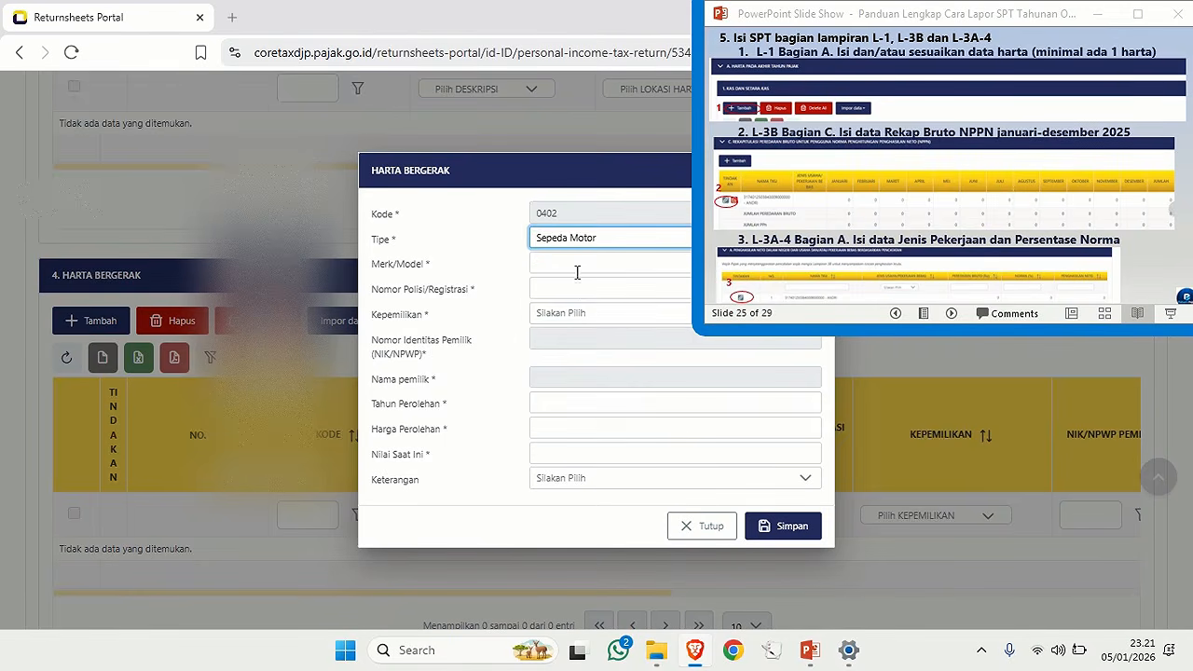
{"action": "left_click", "coordinate": [578, 264]}
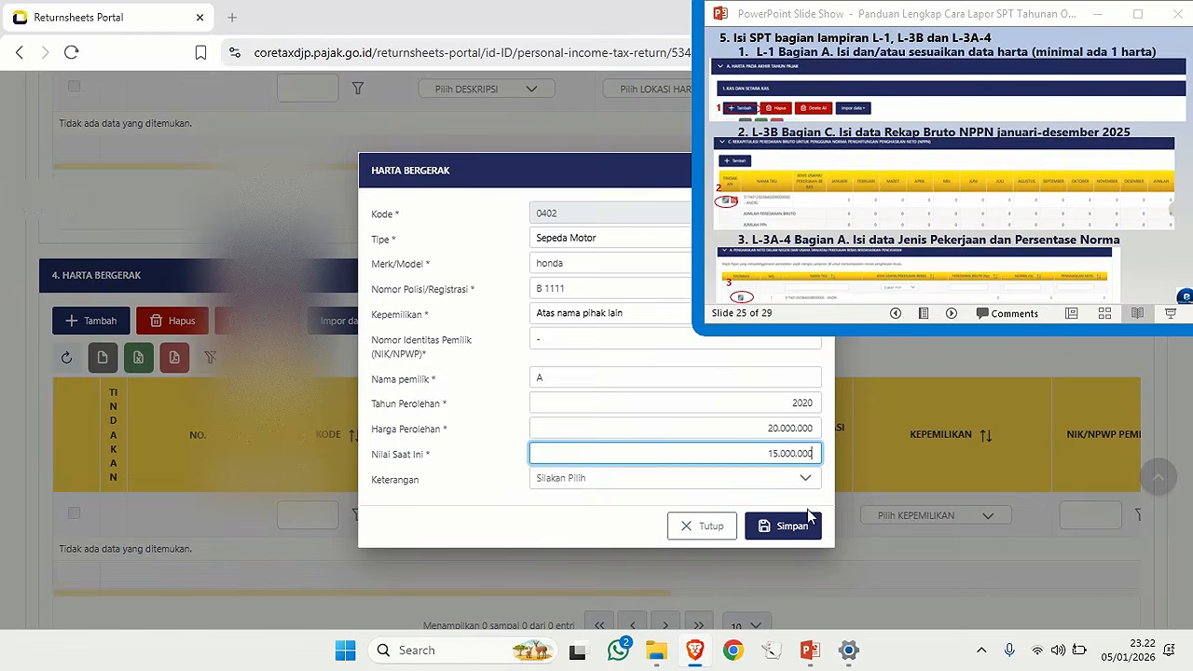
{"action": "left_click", "coordinate": [783, 525]}
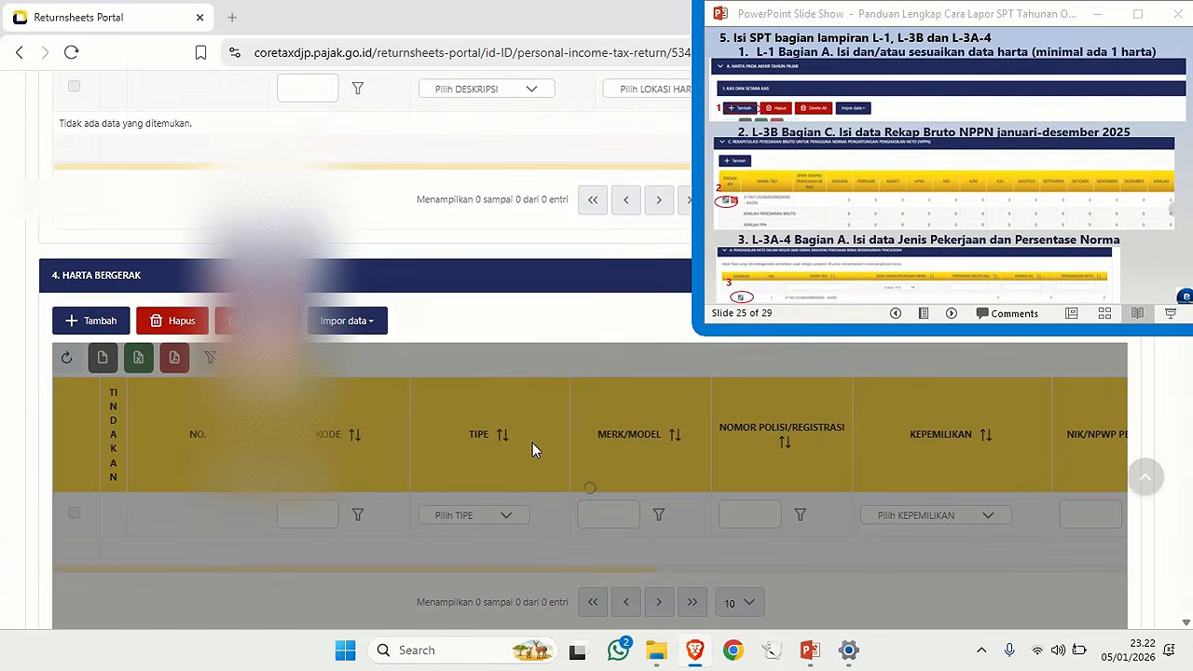
Save a Tanah Kosong under Harta Tidak Bergerak: padang, Tanah 100, Bangunan 0, Warisan, SHM, 2020, Harga Perolehan and Nilai Saat Ini 100.000.000.
{"action": "scroll", "coordinate": [532, 444], "scroll_direction": "down", "scroll_amount": 2}
{"action": "scroll", "coordinate": [532, 444], "scroll_direction": "down", "scroll_amount": 3}
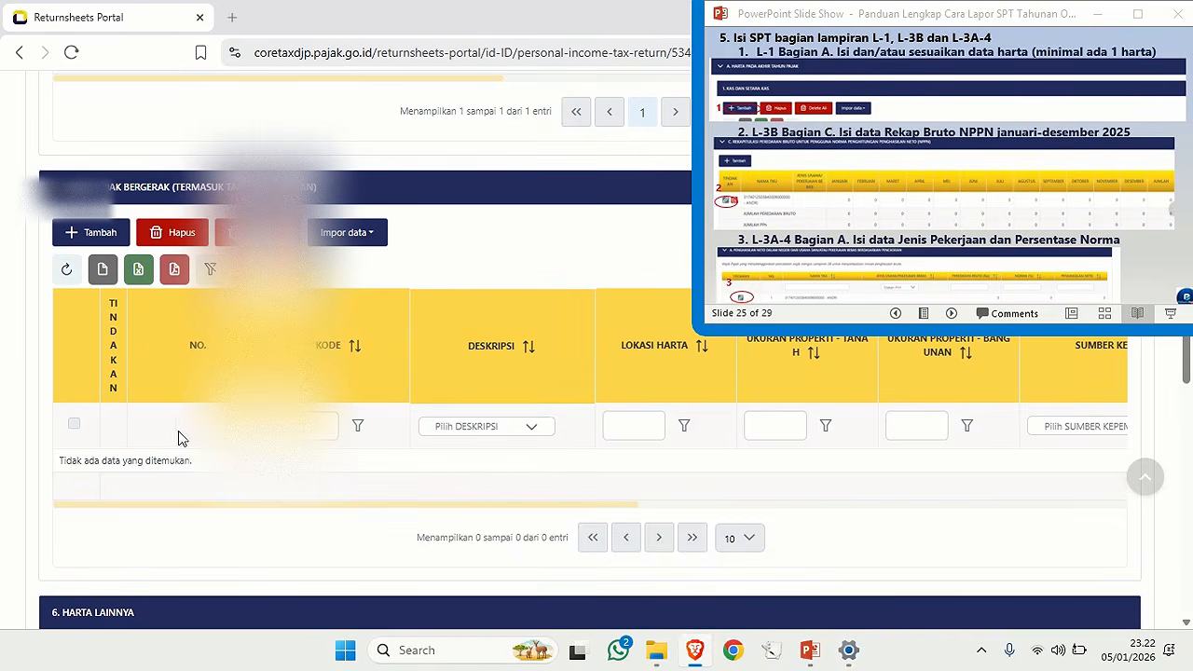
{"action": "left_click", "coordinate": [94, 232]}
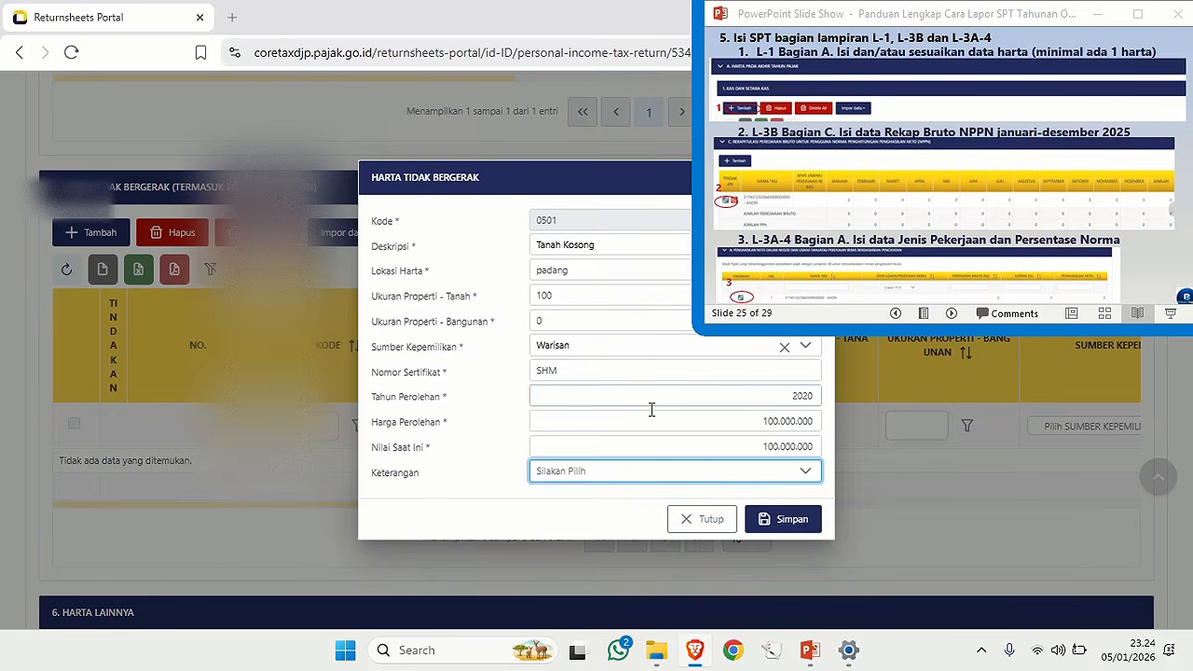
{"action": "left_click", "coordinate": [774, 525]}
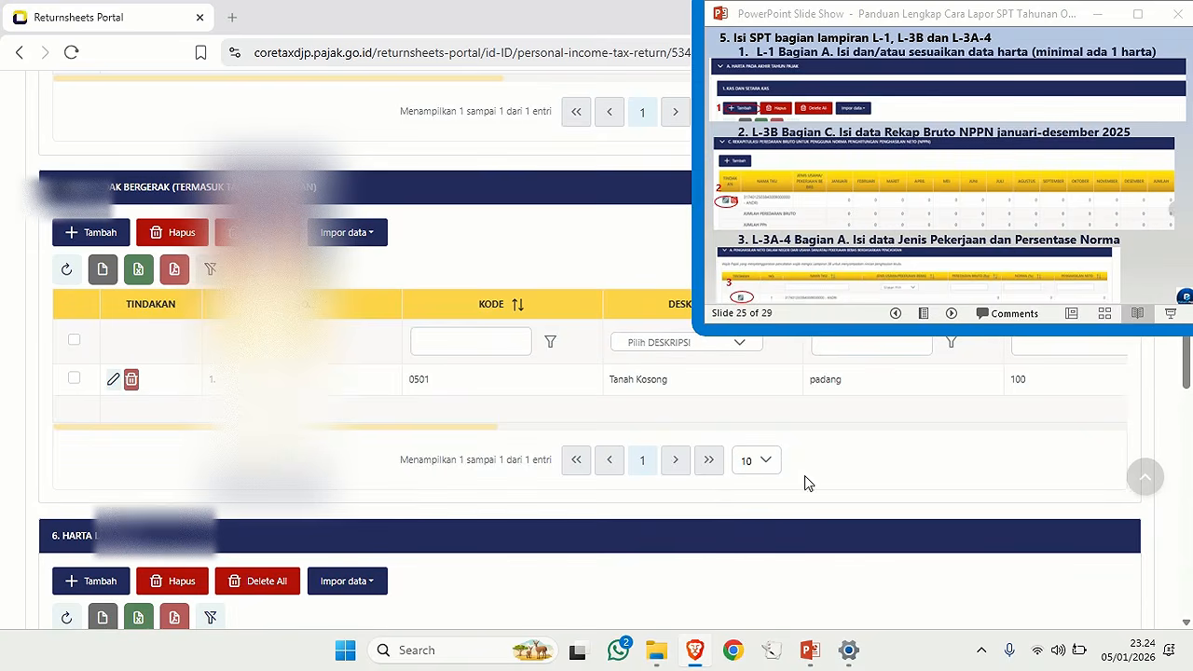
Edit the business entry in L-3B section C: set Pekerjaan Bebas to Dokter and gross turnover to 10.000.000 for each month Januari to Desember, and save.
{"action": "left_click_drag", "start_coordinate": [1186, 373], "coordinate": [1187, 126]}
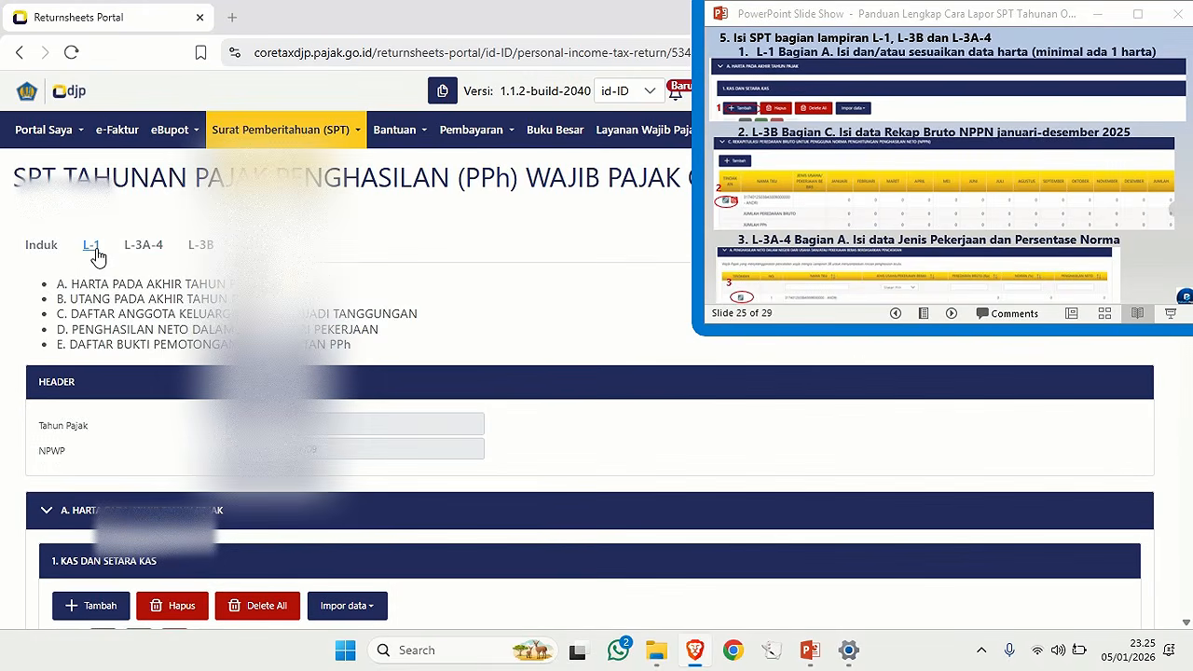
{"action": "left_click", "coordinate": [204, 249]}
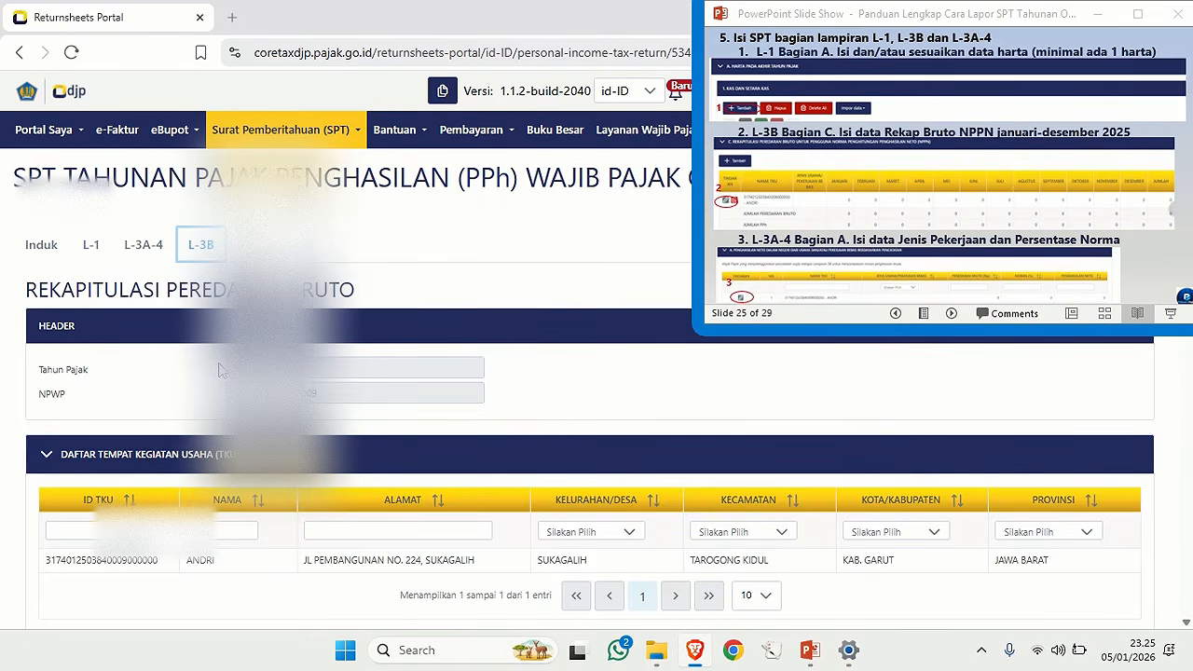
{"action": "scroll", "coordinate": [220, 370], "scroll_direction": "down", "scroll_amount": 10}
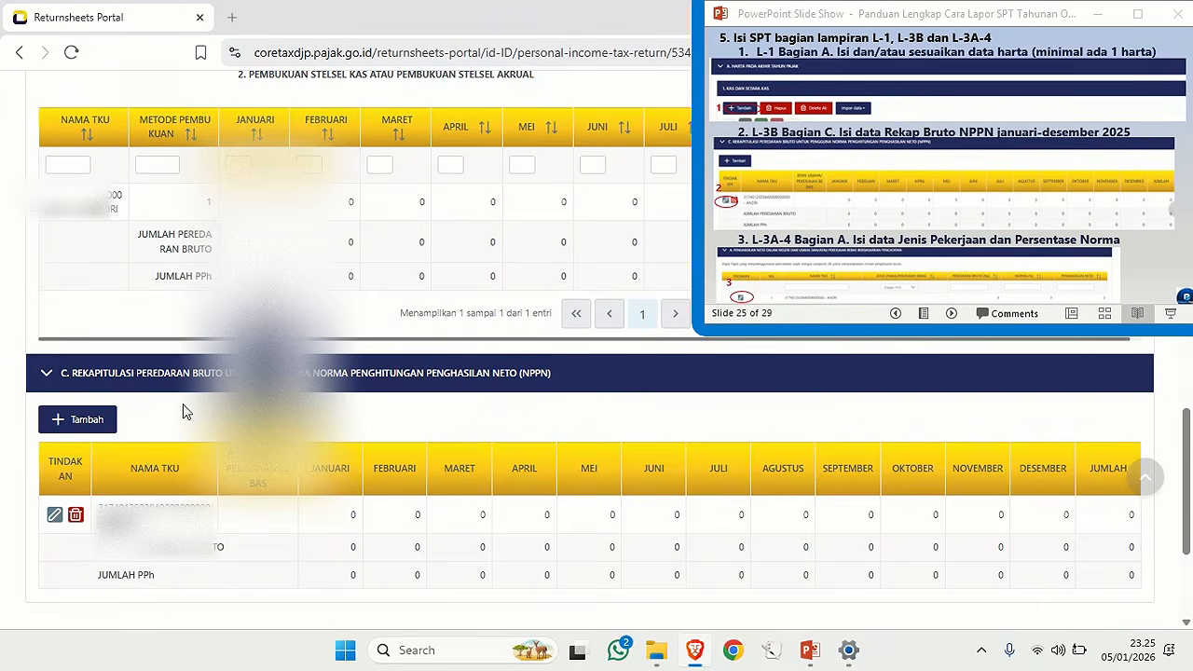
{"action": "left_click", "coordinate": [55, 518]}
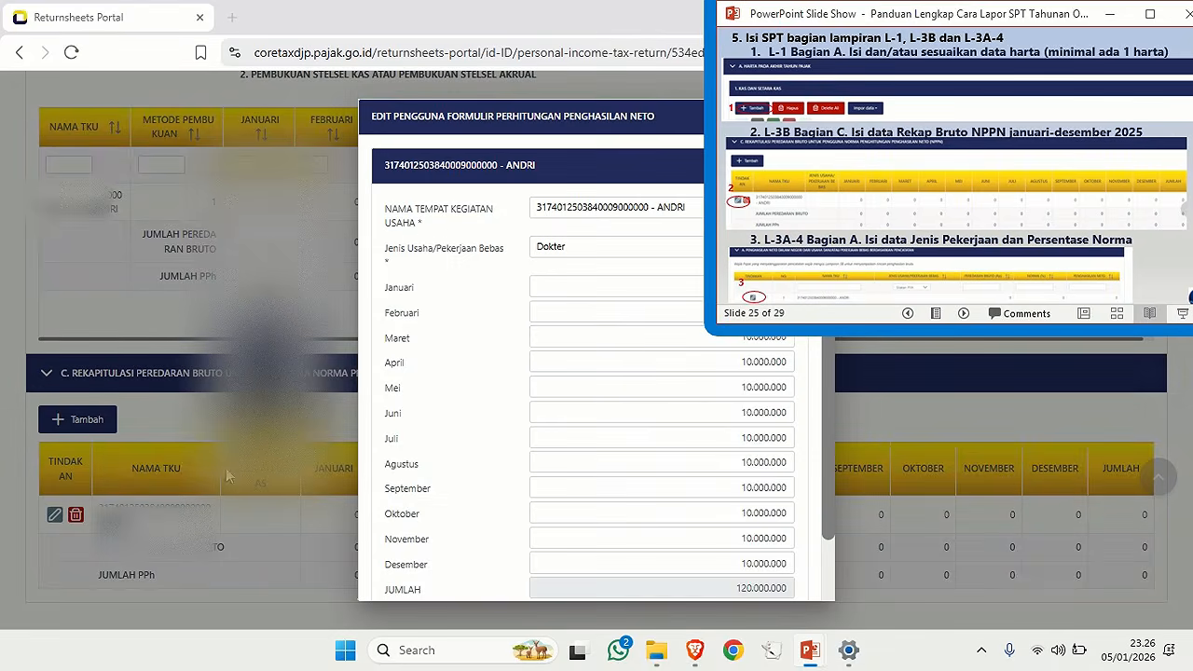
{"action": "left_click", "coordinate": [559, 364]}
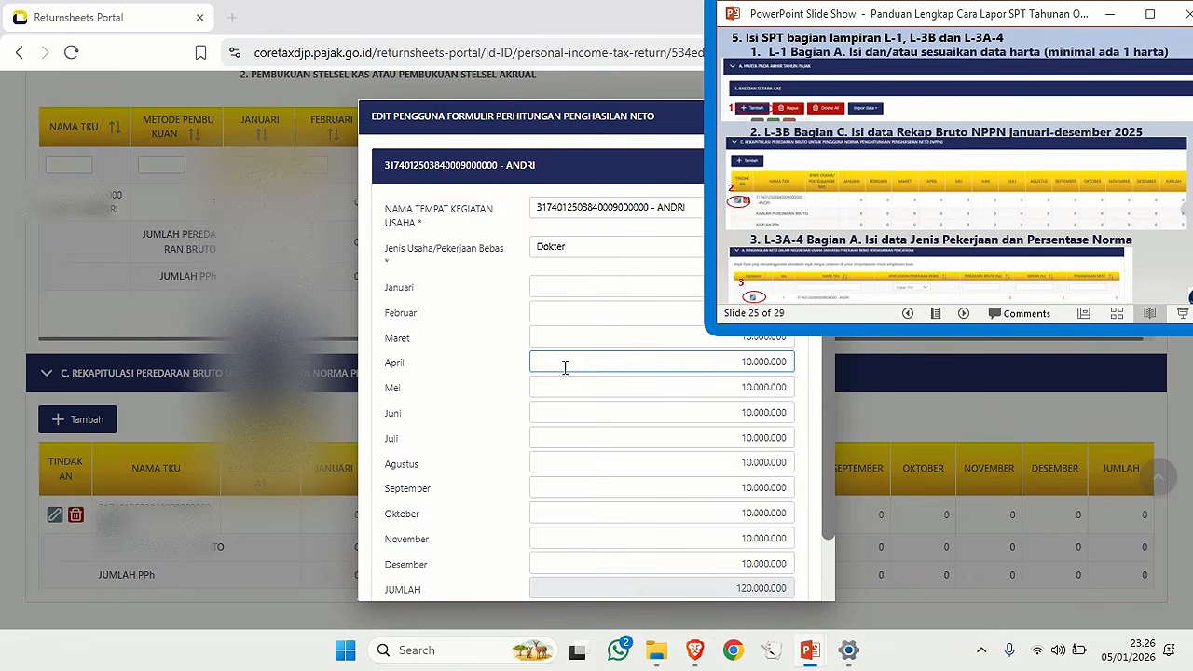
{"action": "left_click", "coordinate": [560, 254]}
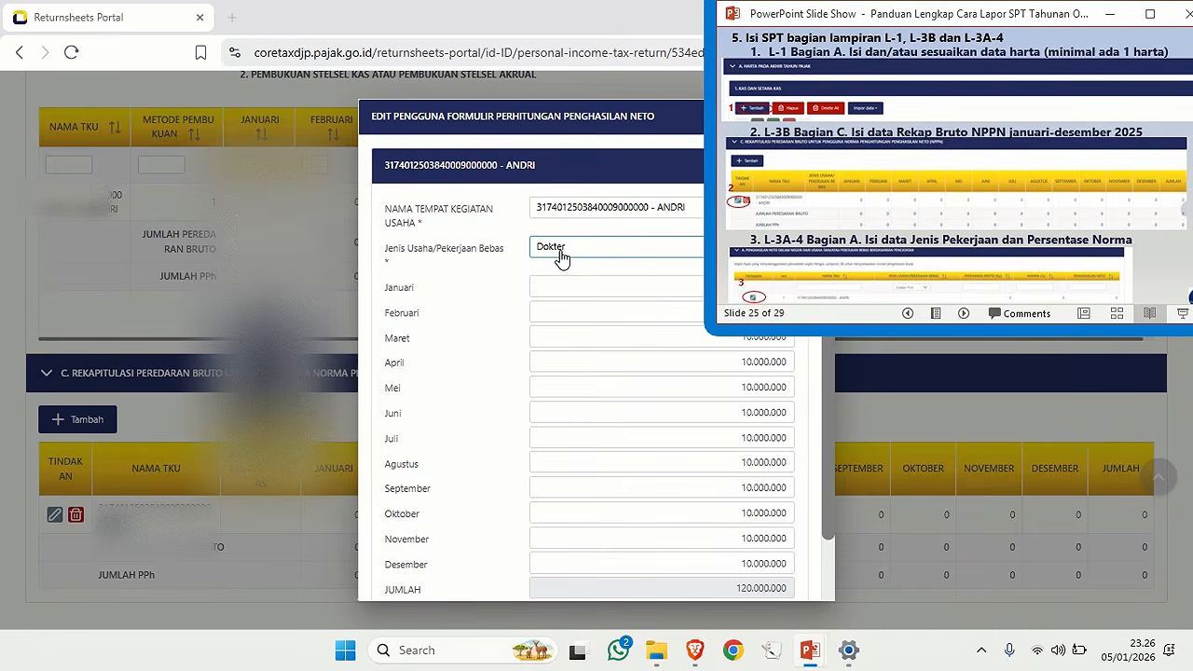
{"action": "left_click", "coordinate": [615, 291]}
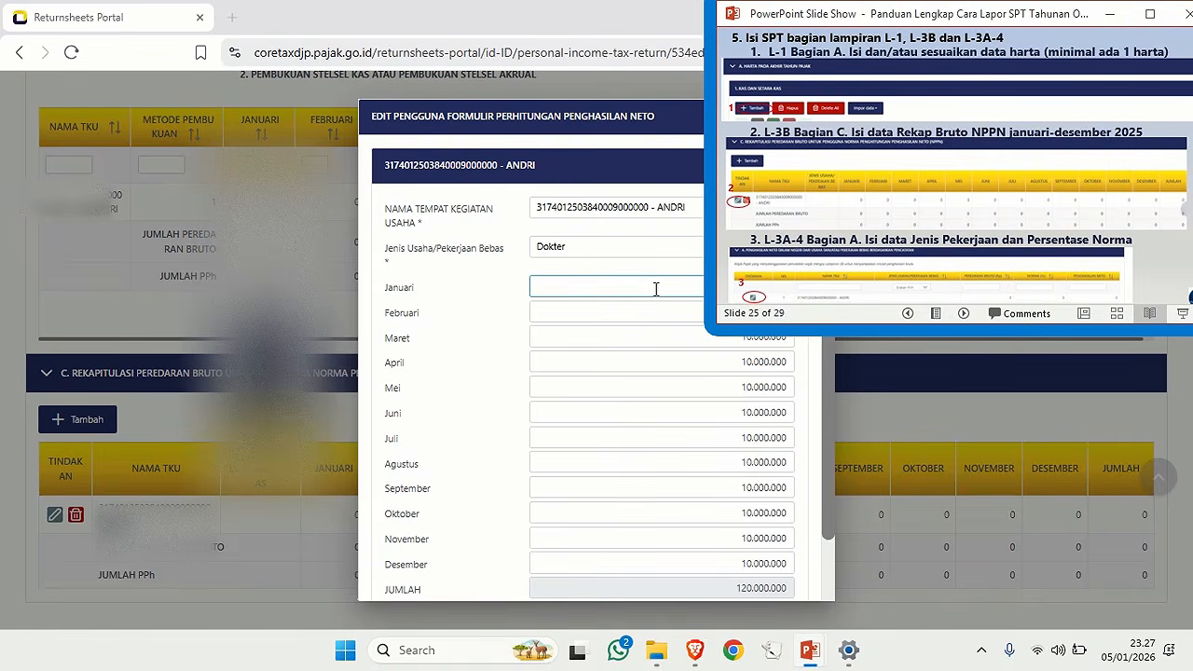
{"action": "left_click", "coordinate": [718, 566]}
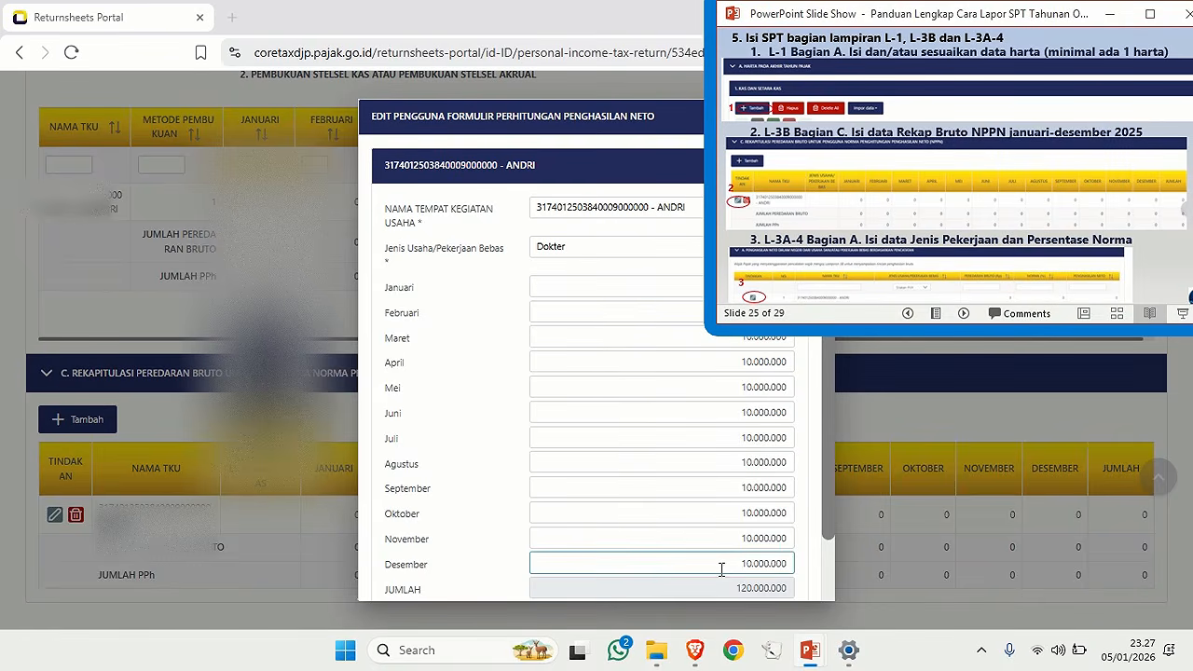
{"action": "scroll", "coordinate": [832, 528], "scroll_direction": "down", "scroll_amount": 1}
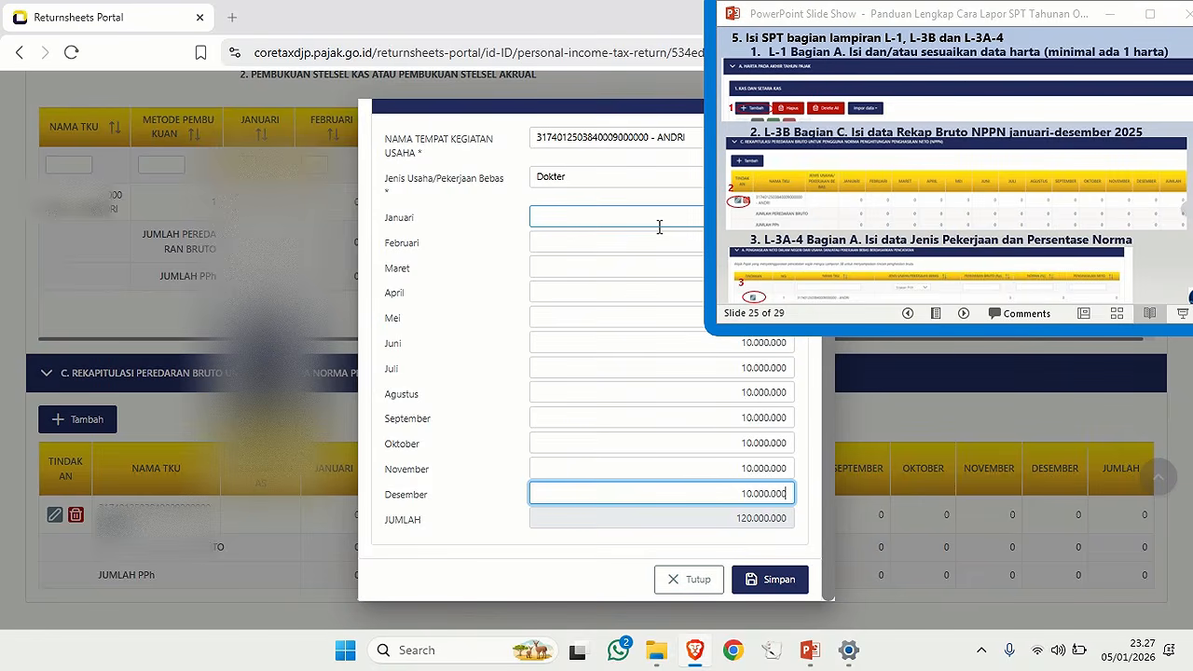
{"action": "left_click", "coordinate": [755, 579]}
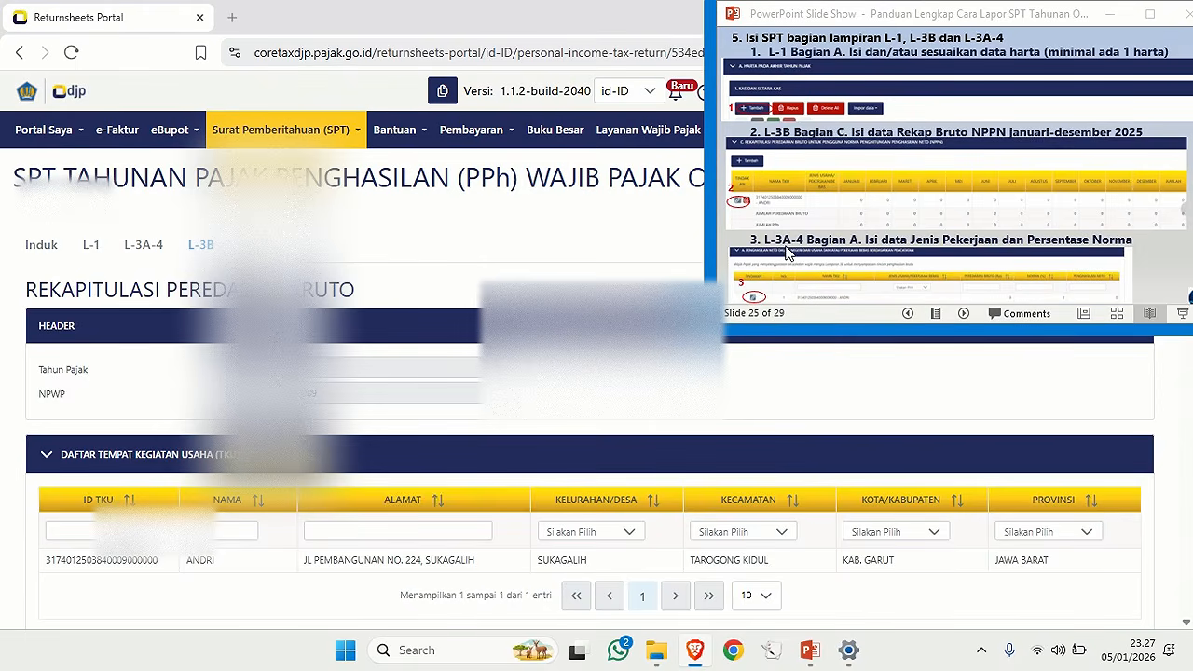
Set the Norma of the Dokter entry in L-3A-4 section A to 50 percent and save it.
{"action": "left_click", "coordinate": [142, 250]}
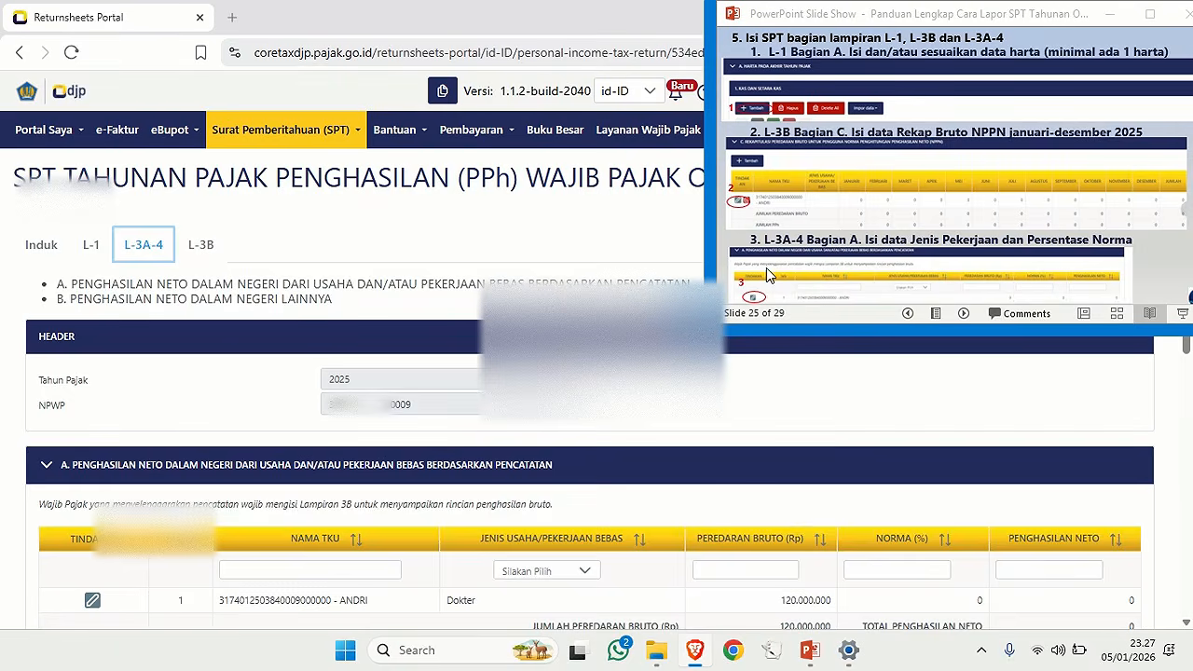
{"action": "left_click", "coordinate": [92, 603]}
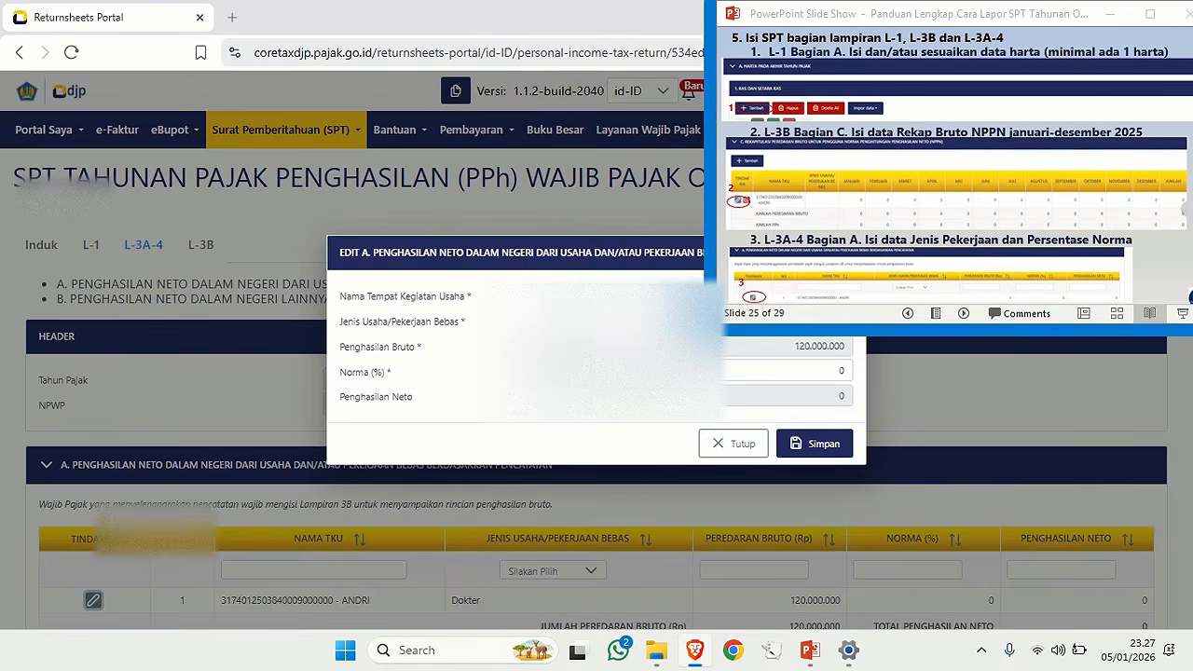
{"action": "double_click", "coordinate": [842, 372]}
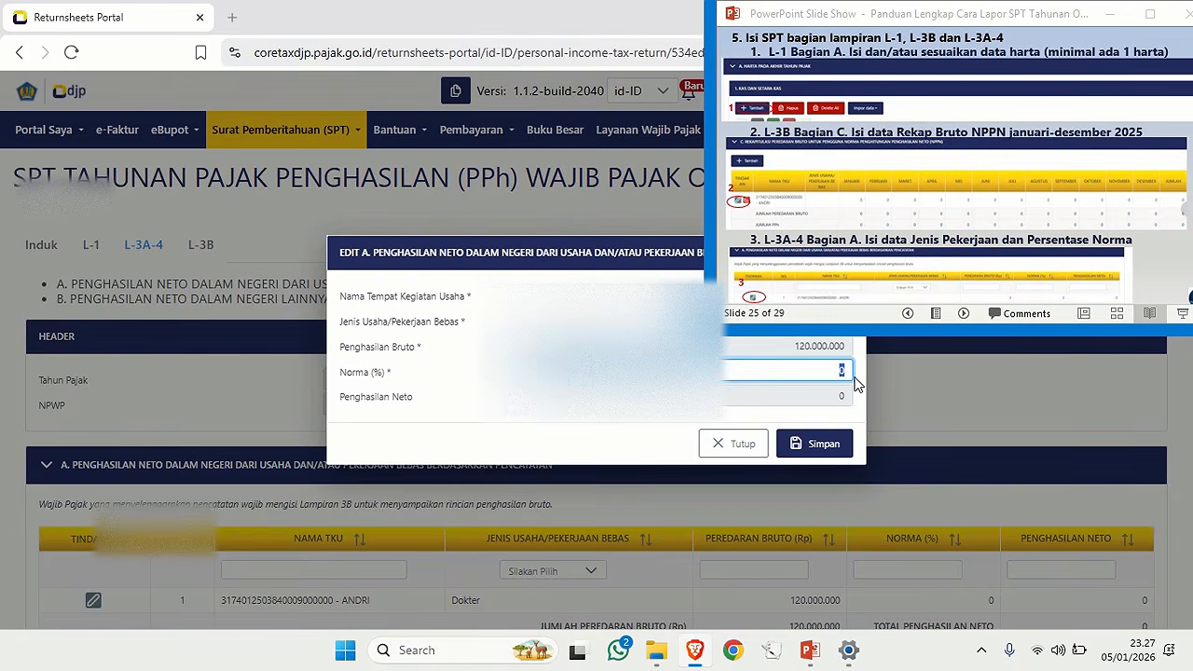
{"action": "type", "text": "50"}
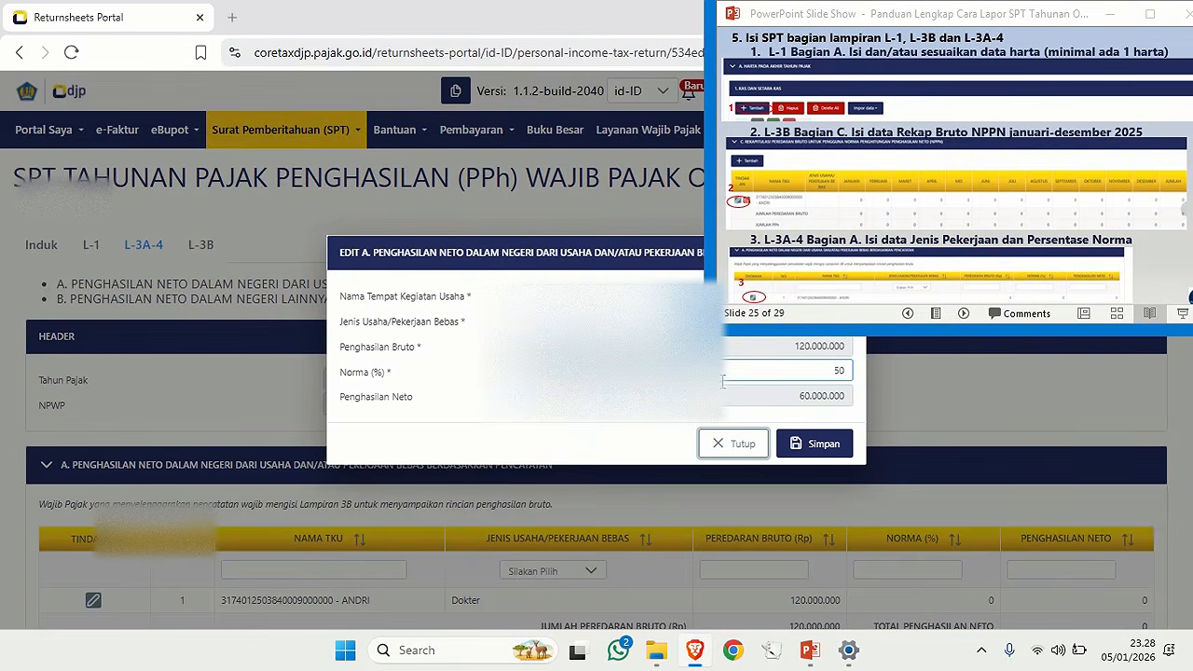
{"action": "left_click", "coordinate": [810, 446]}
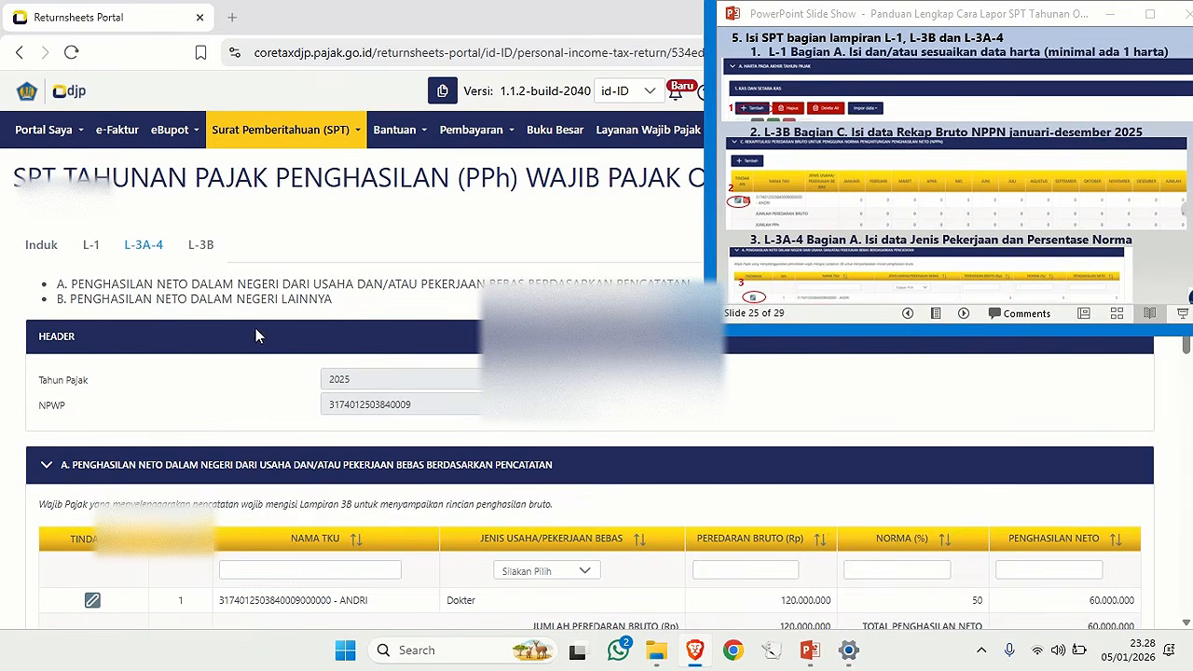
Return to Induk and check the tax payable calculation in section C and the tax credits in section D.
{"action": "left_click", "coordinate": [41, 245]}
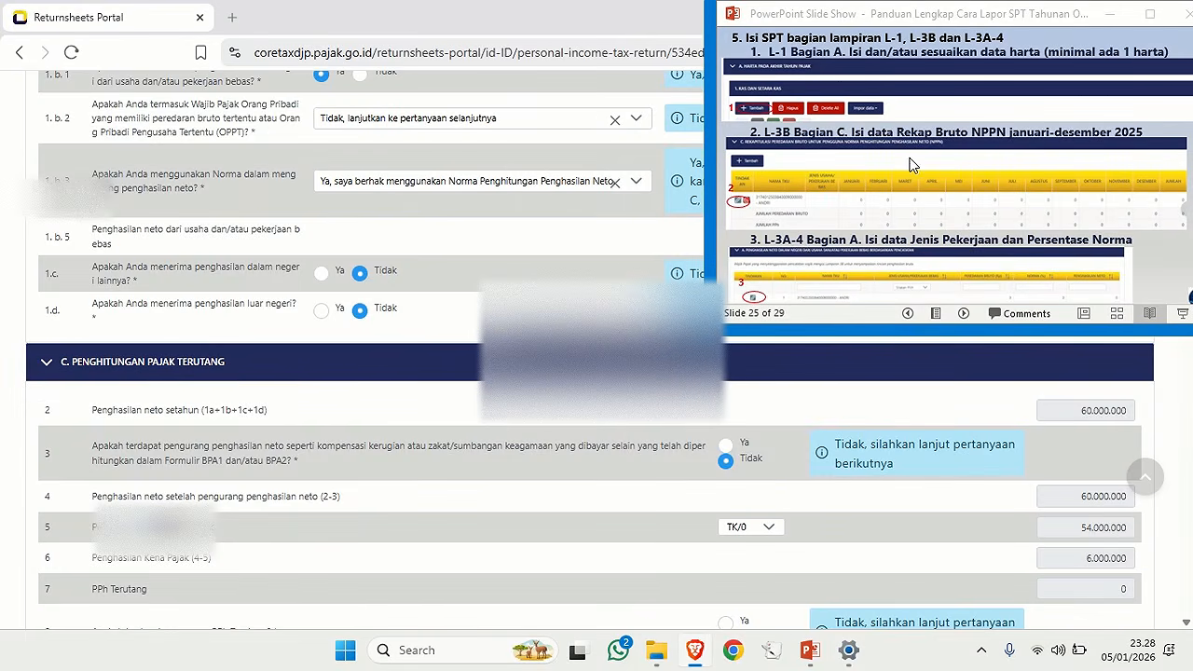
{"action": "left_click", "coordinate": [976, 244]}
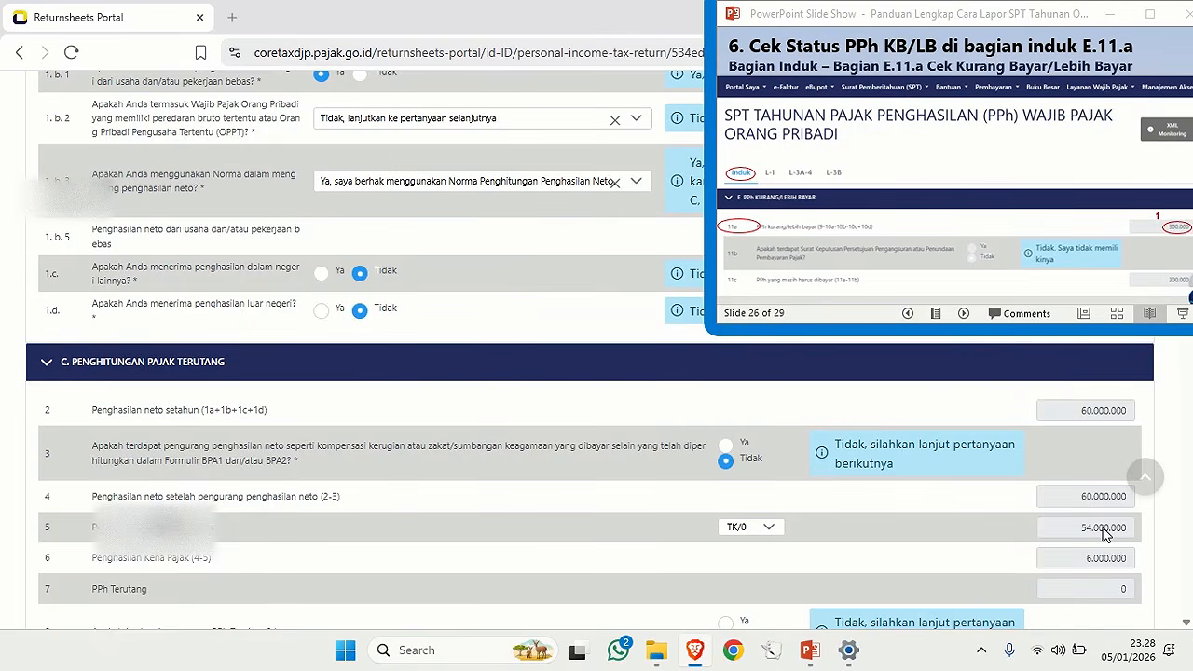
{"action": "scroll", "coordinate": [1104, 532], "scroll_direction": "down", "scroll_amount": 1}
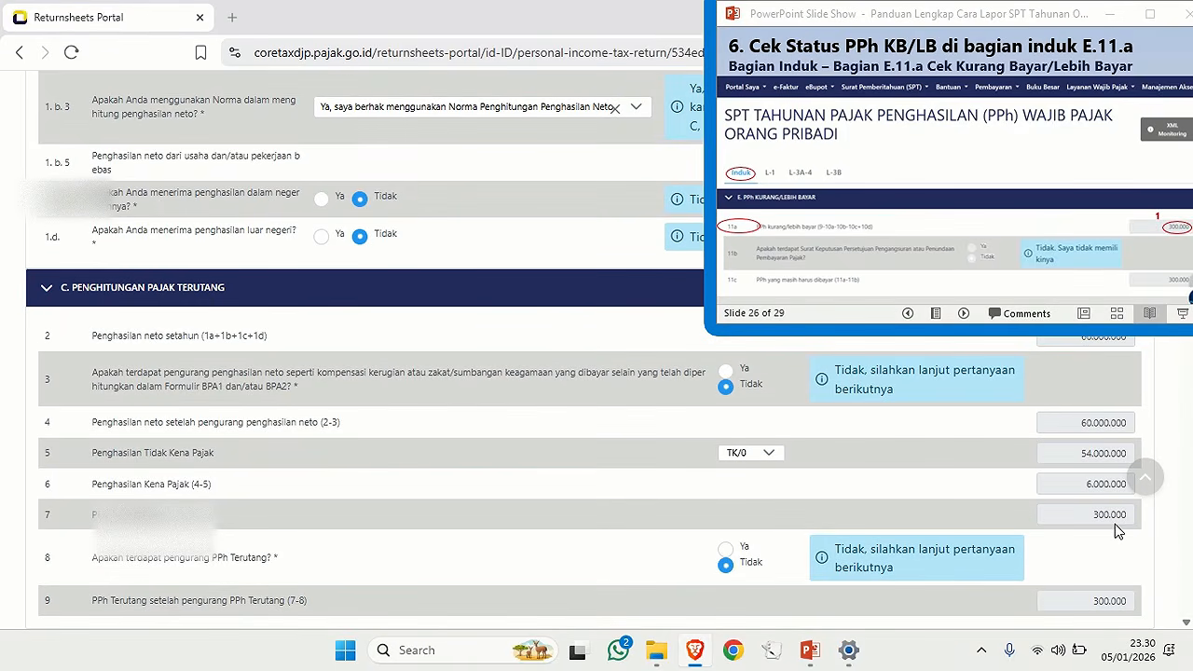
{"action": "scroll", "coordinate": [1119, 532], "scroll_direction": "down", "scroll_amount": 3}
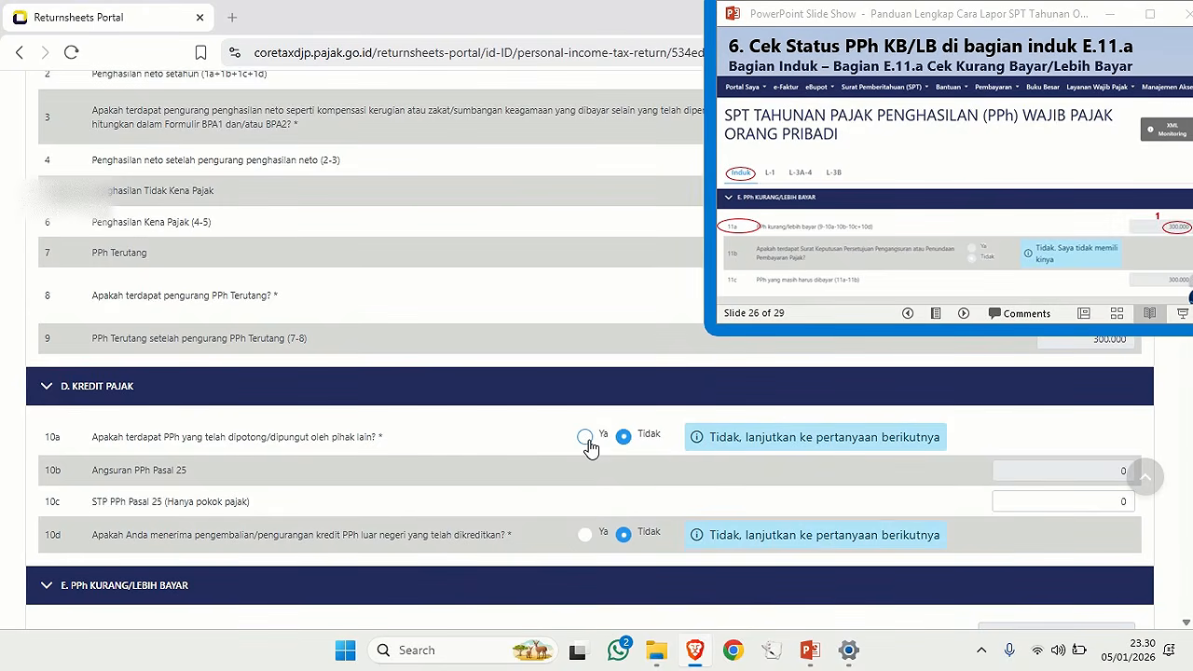
Accept the declaration in section K of Induk and submit the return with Bayar dan Lapor.
{"action": "scroll", "coordinate": [1001, 459], "scroll_direction": "down", "scroll_amount": 3}
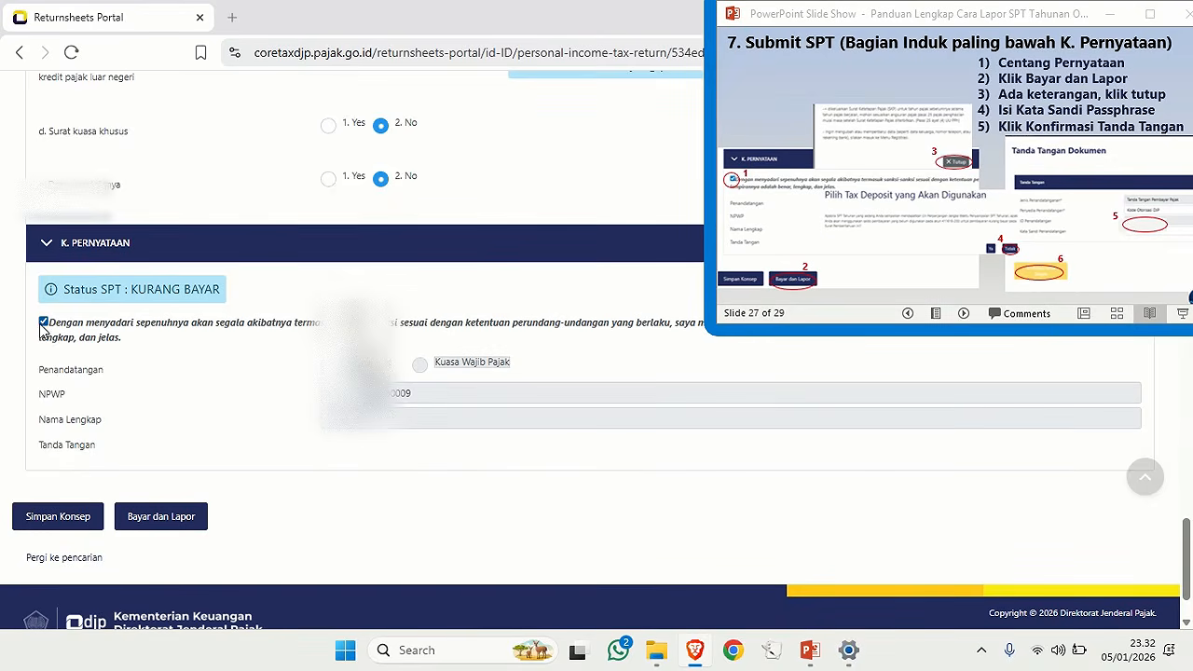
{"action": "scroll", "coordinate": [112, 391], "scroll_direction": "down", "scroll_amount": 1}
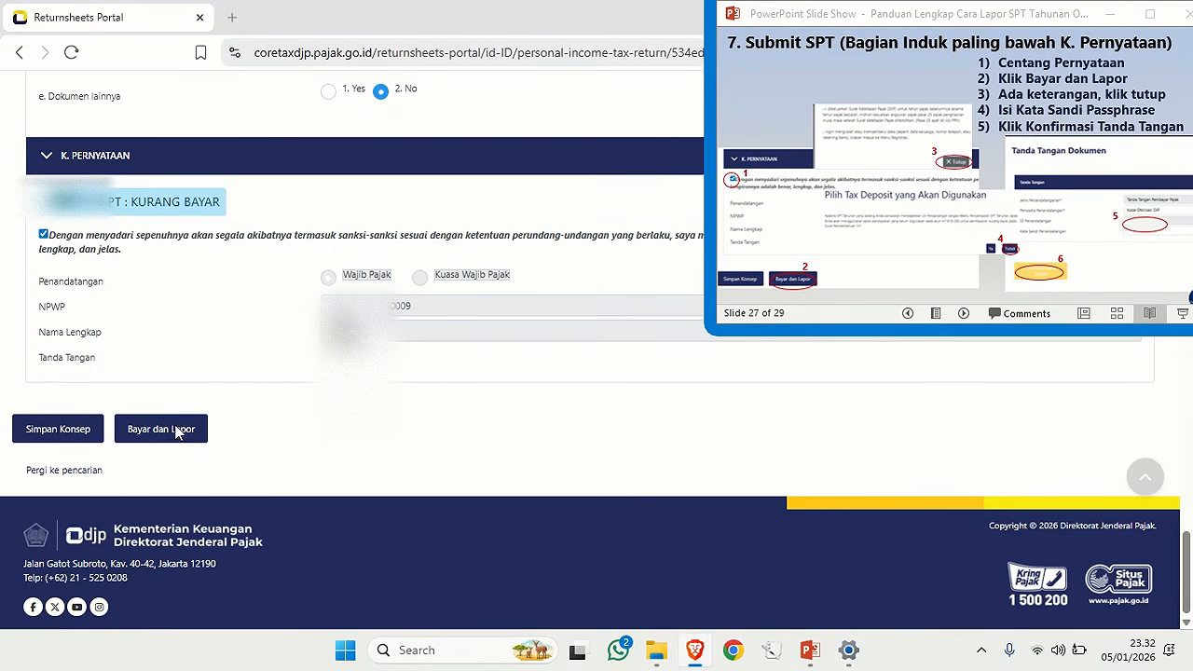
{"action": "left_click", "coordinate": [175, 434]}
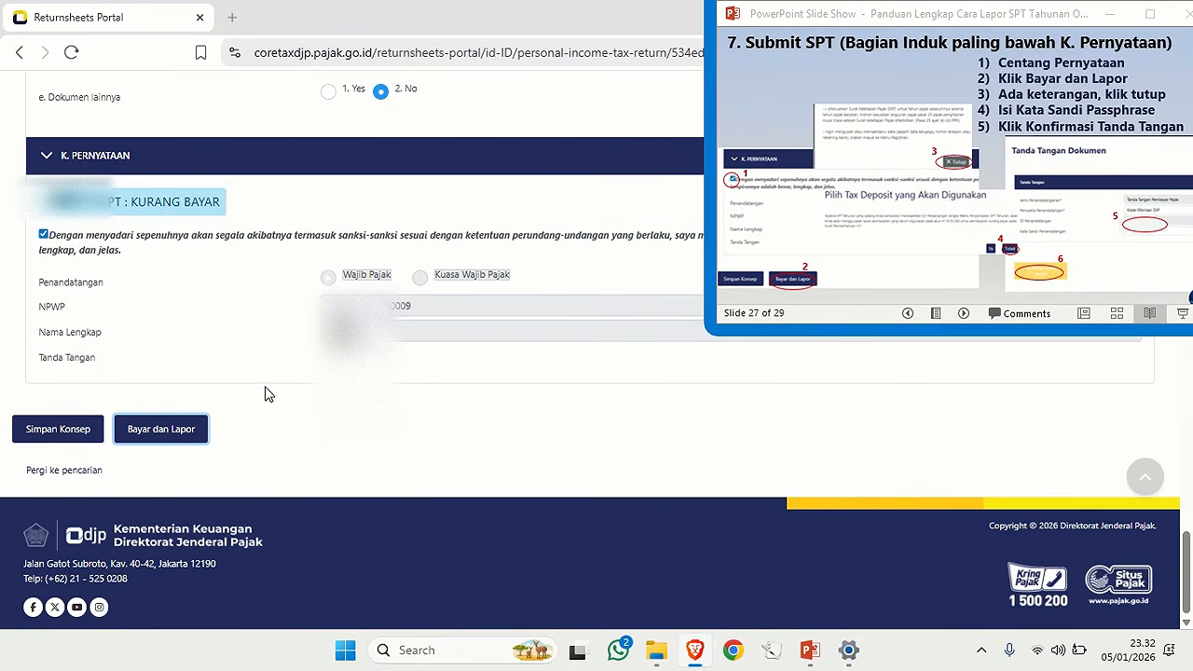
{"action": "left_click", "coordinate": [186, 434]}
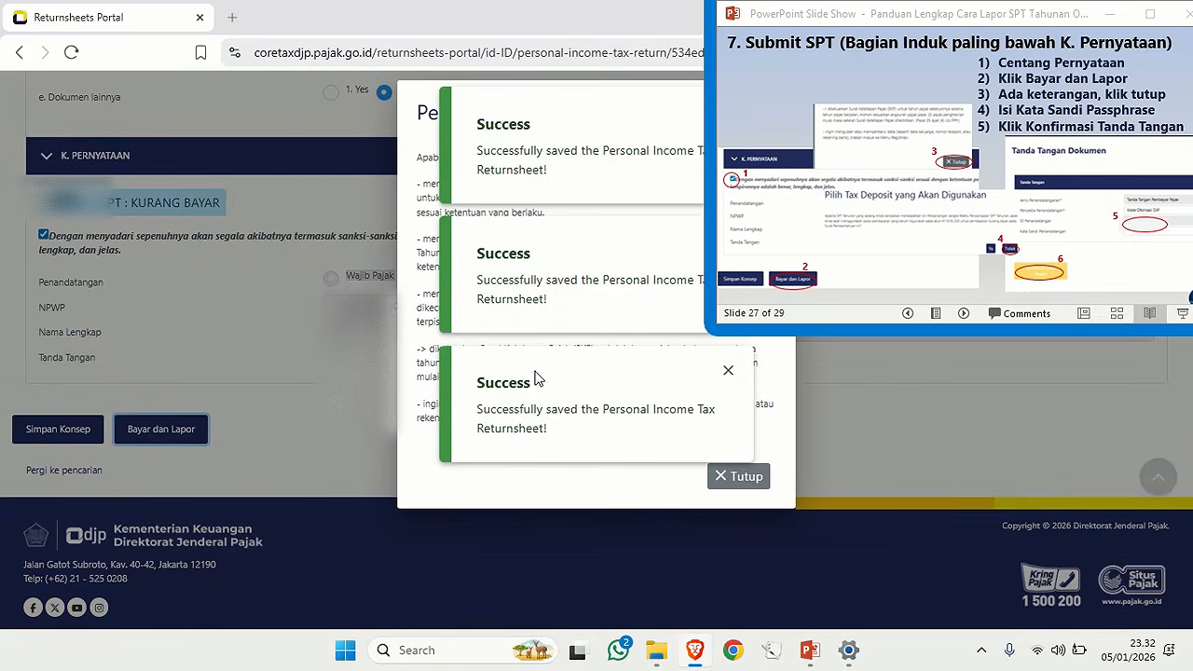
Sign the return with the Kata Sandi Penandatangan without using the 411618-200 deposit balance, and save the generated billing code PDF.
{"action": "left_click", "coordinate": [739, 479]}
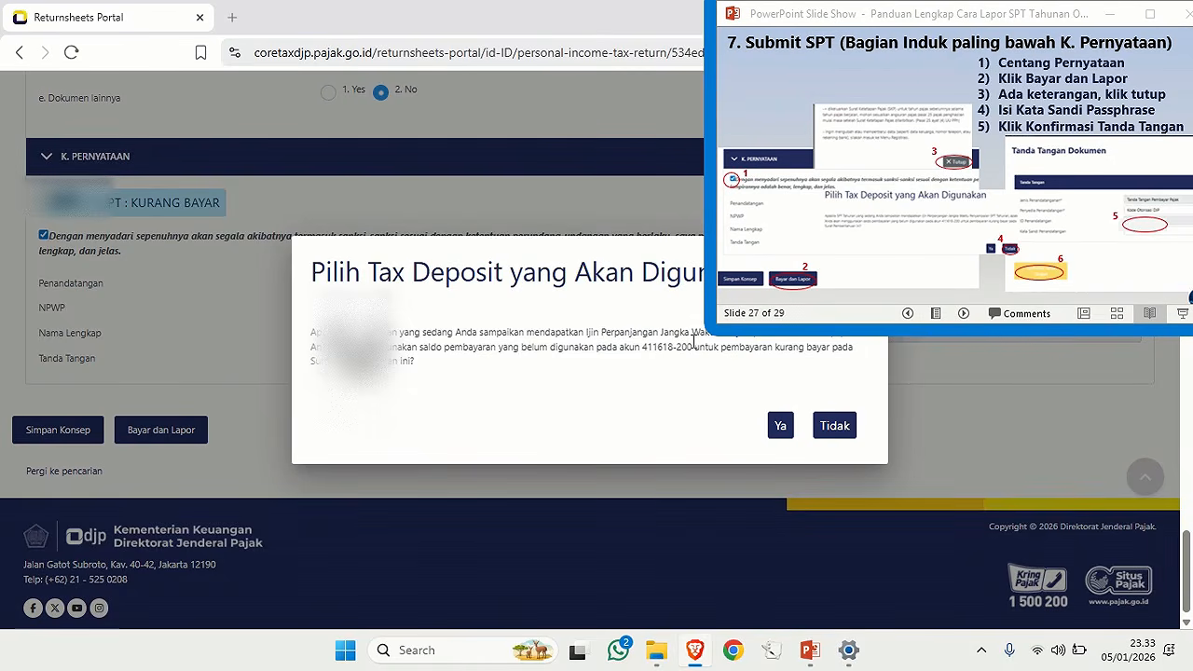
{"action": "left_click", "coordinate": [835, 427]}
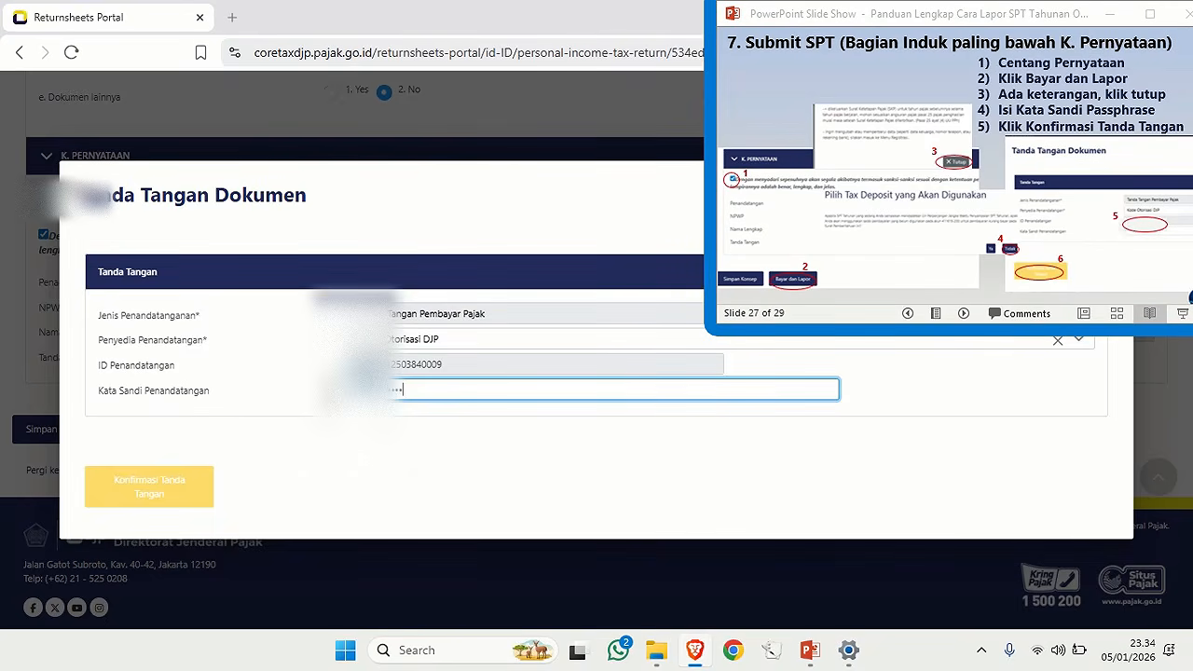
{"action": "left_click", "coordinate": [181, 490]}
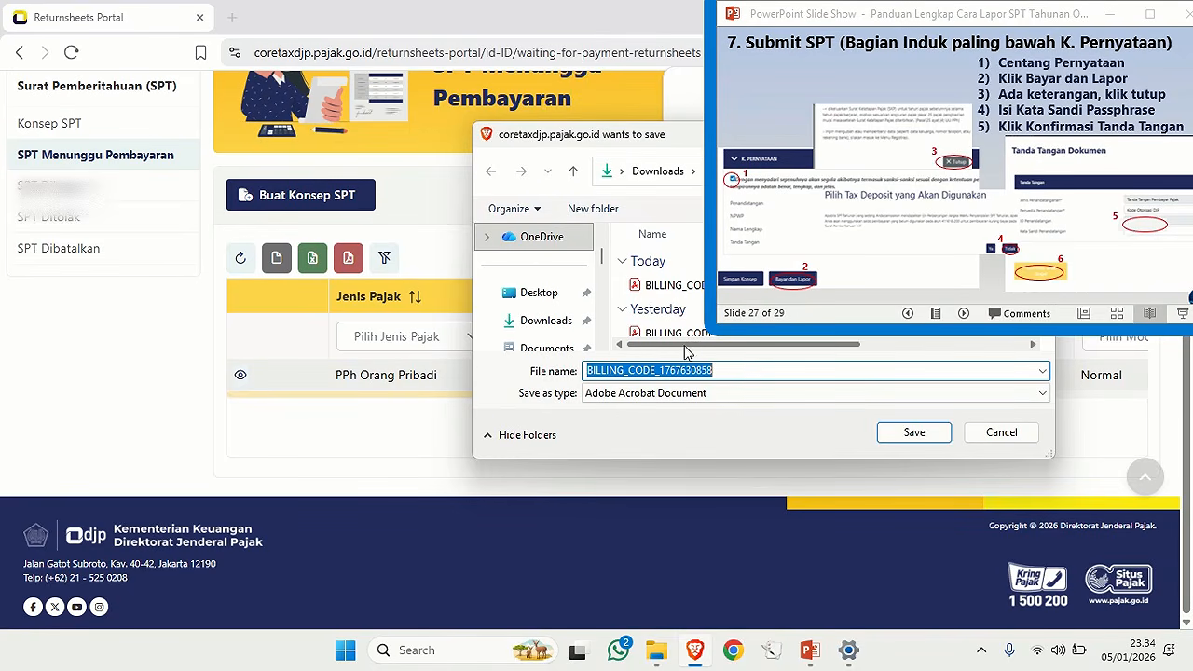
{"action": "left_click", "coordinate": [914, 435]}
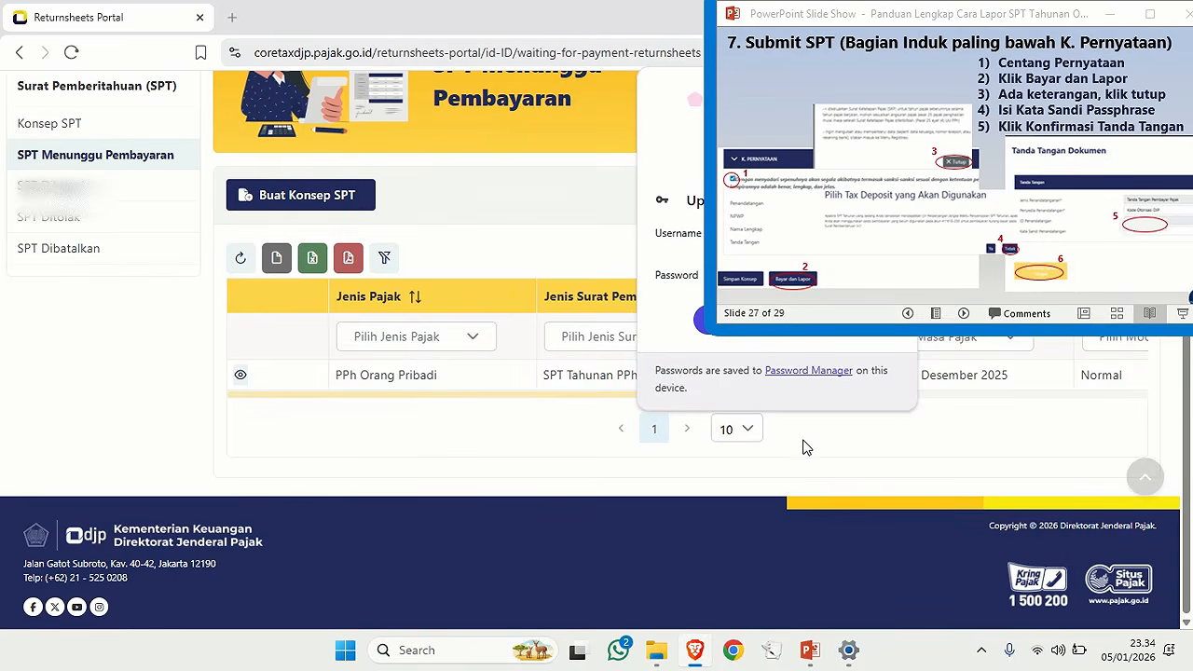
Open Daftar Kode Billing Belum Dibayar and save the billing code PDF for the SPT Tahunan PPh Wajib Pajak Orang Pribadi.
{"action": "scroll", "coordinate": [728, 479], "scroll_direction": "up", "scroll_amount": 2}
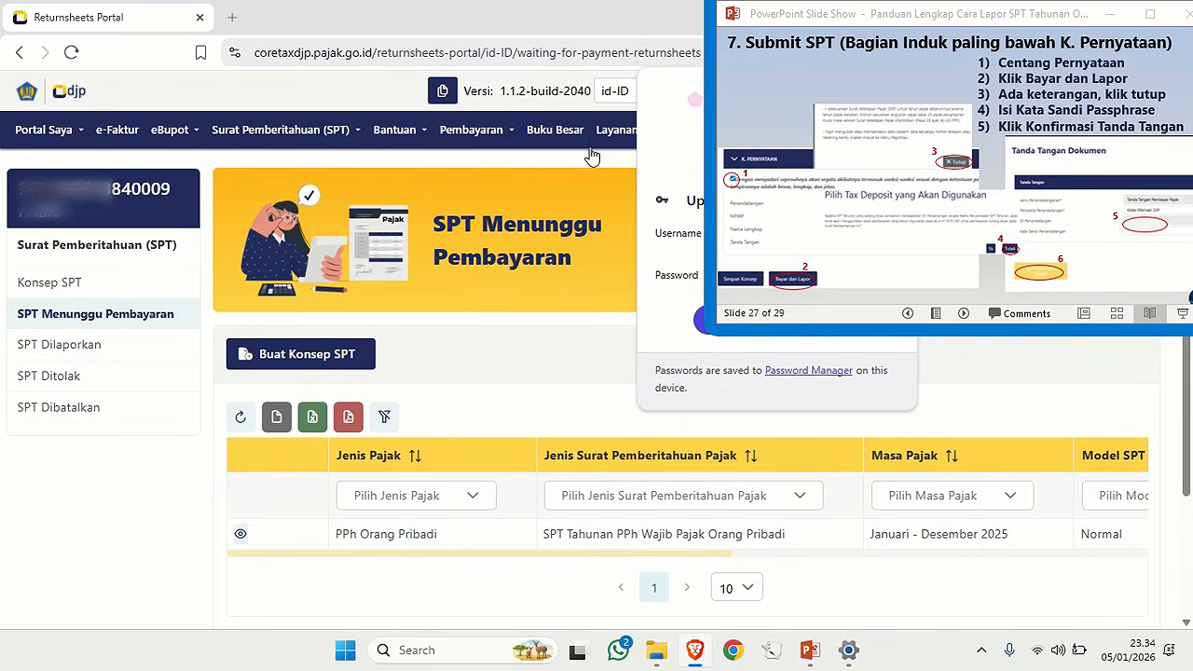
{"action": "left_click", "coordinate": [472, 134]}
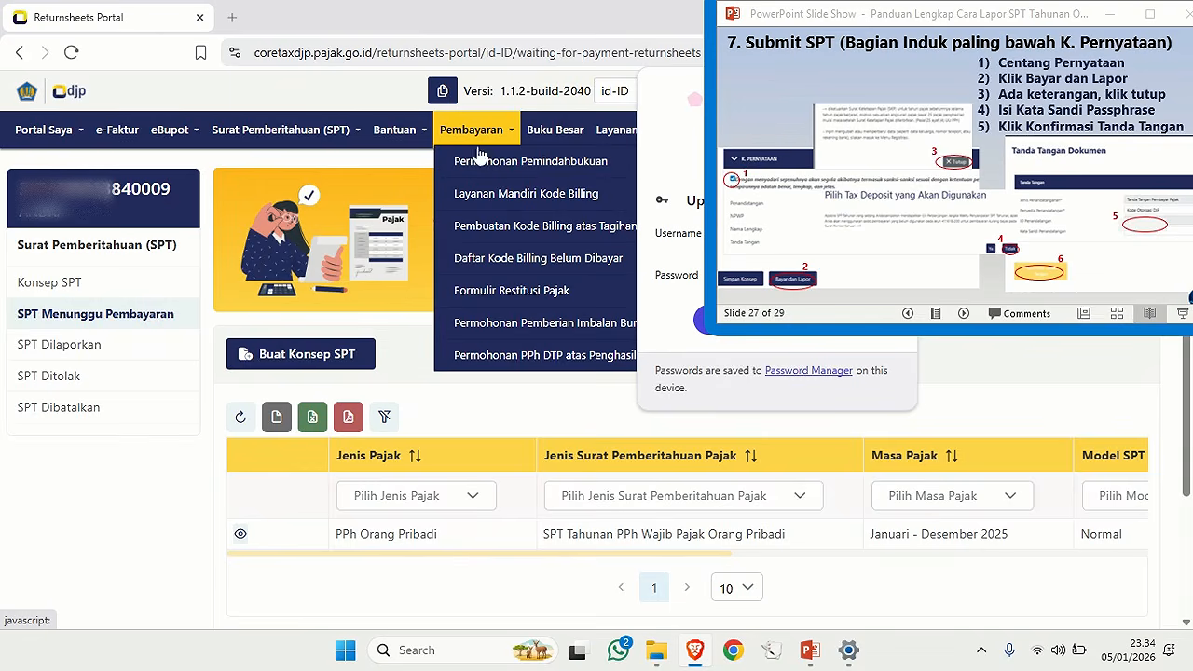
{"action": "left_click", "coordinate": [491, 256]}
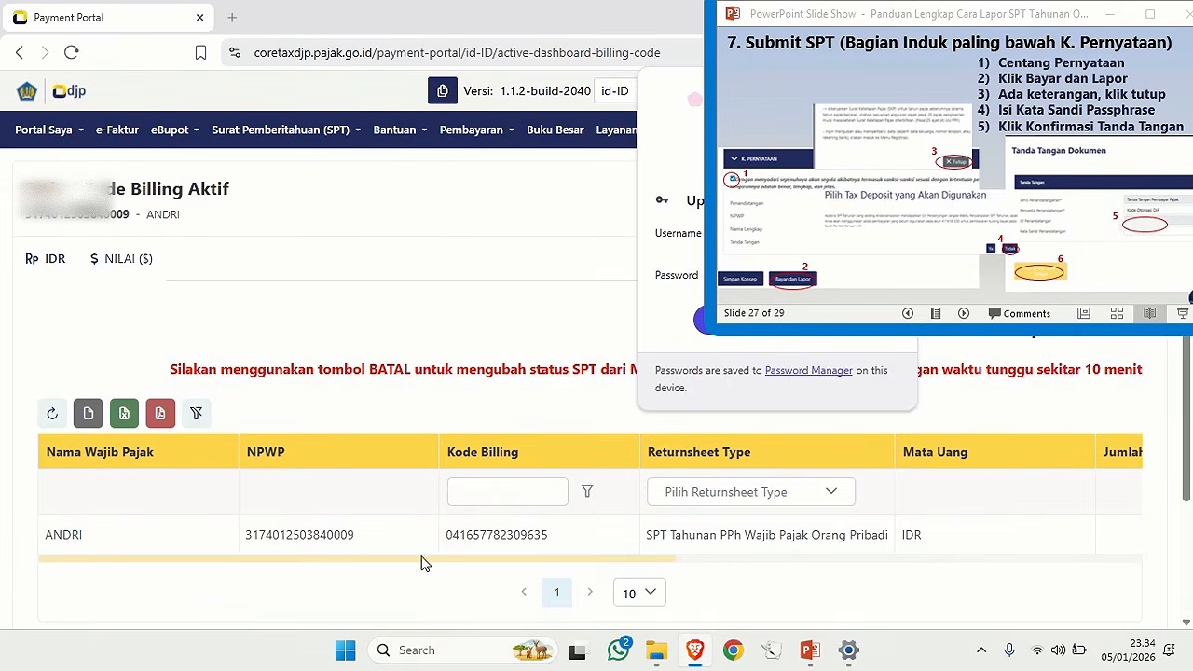
{"action": "left_click_drag", "start_coordinate": [417, 561], "coordinate": [925, 576]}
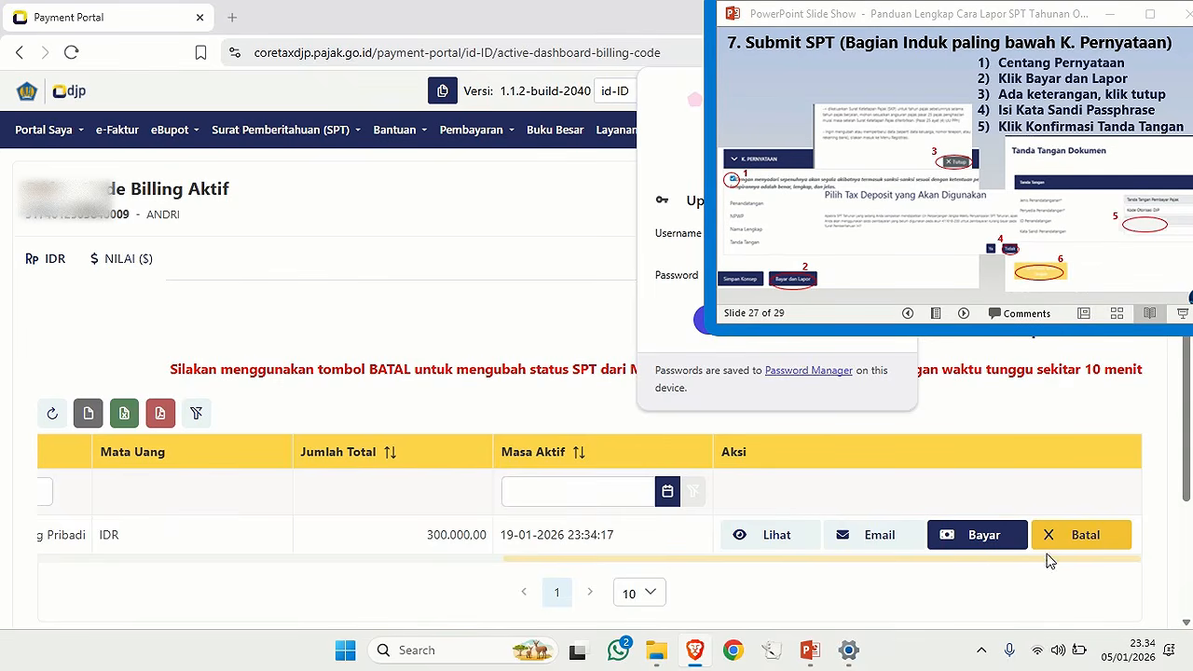
{"action": "left_click", "coordinate": [762, 537]}
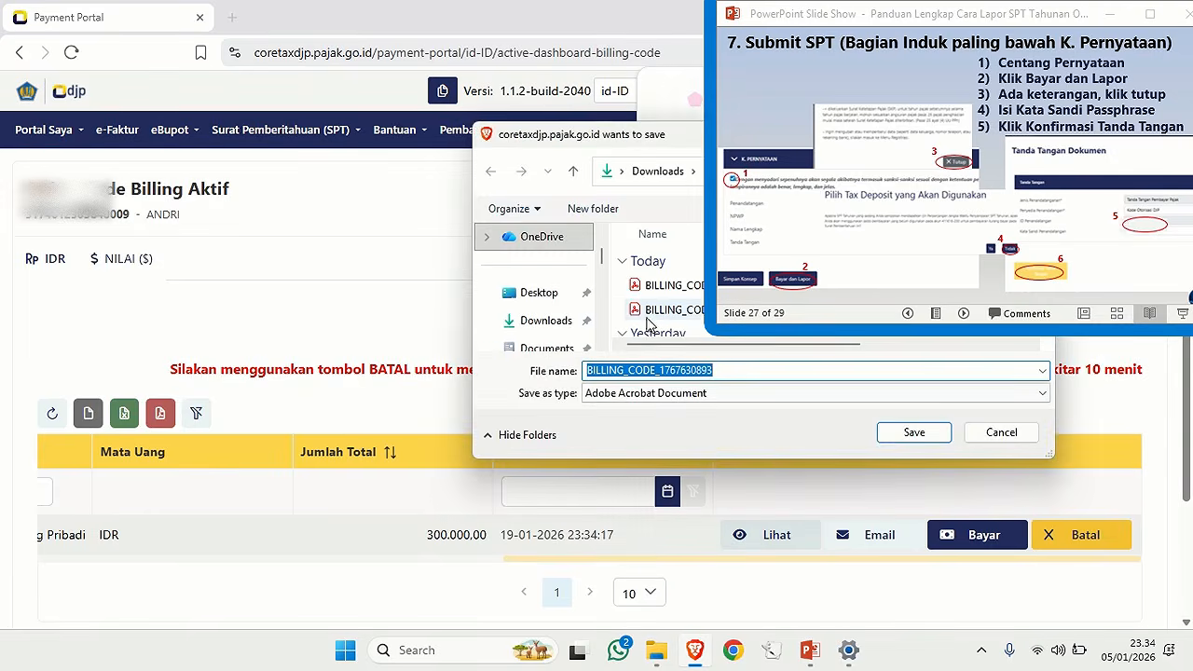
{"action": "left_click", "coordinate": [903, 434]}
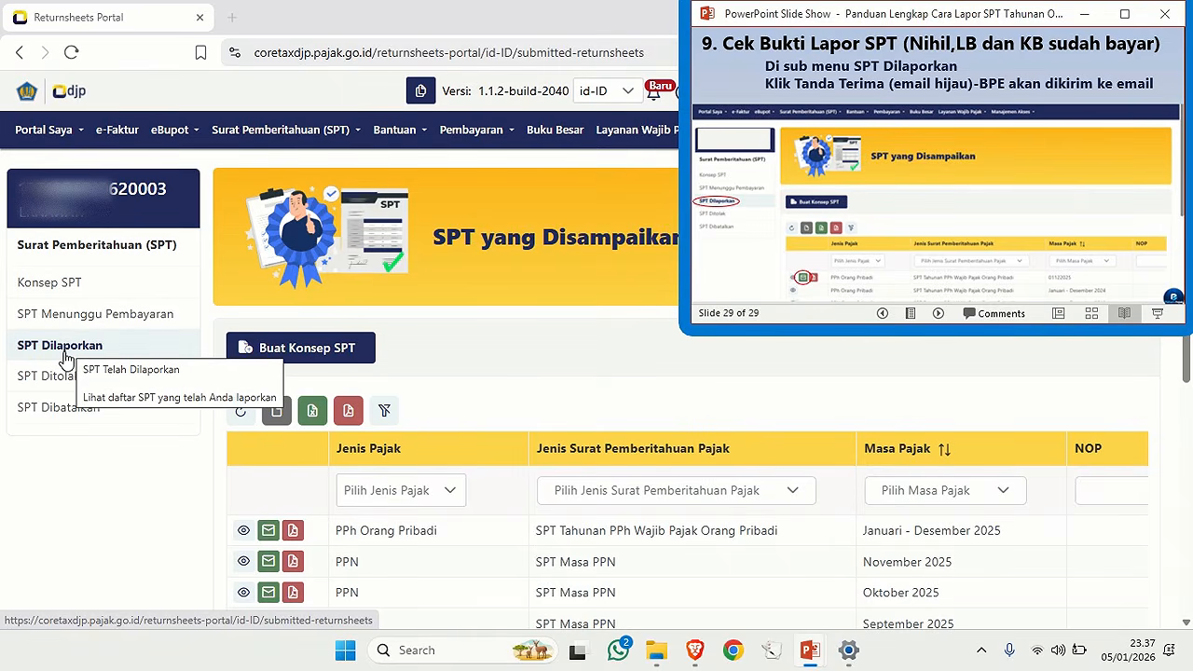
In SPT Dilaporkan, send the filing receipt of the Januari - Desember 2025 PPh Orang Pribadi return by email.
{"action": "left_click", "coordinate": [270, 531]}
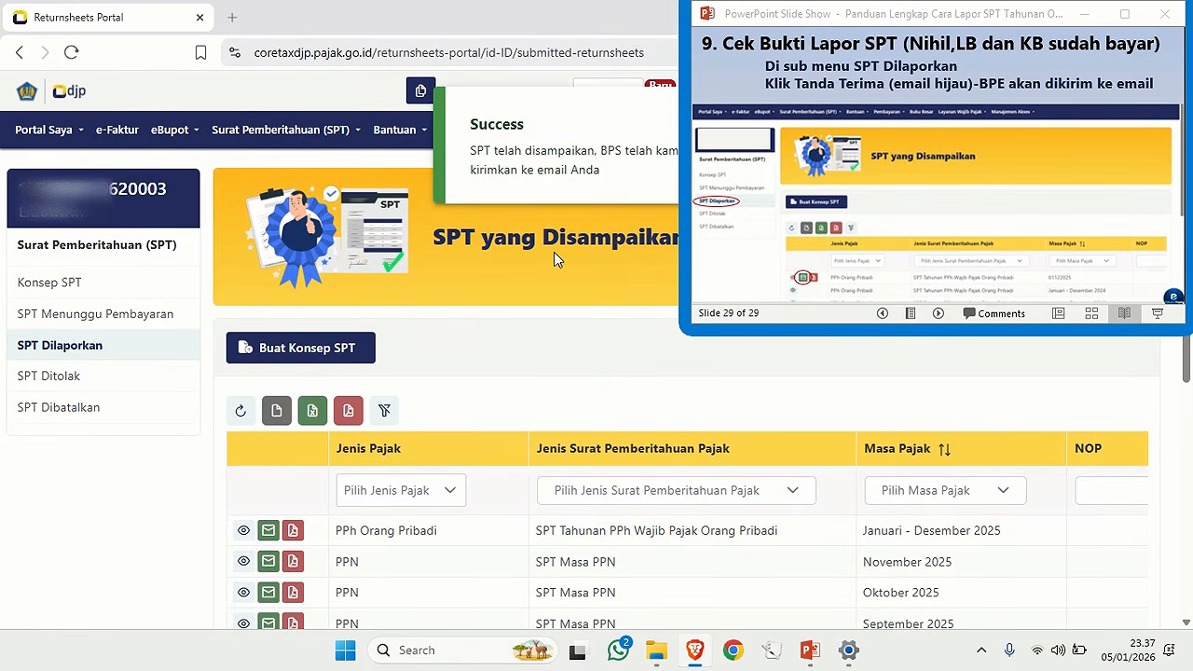